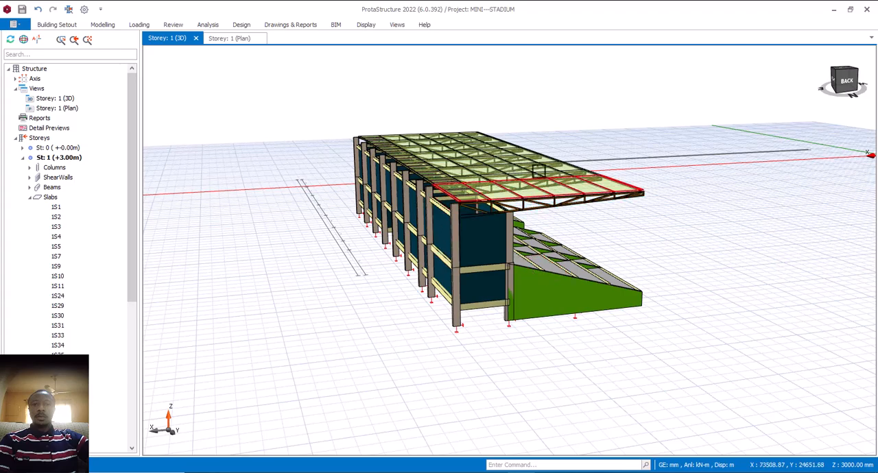
- Examine the mini-stadium model's rear frame, wall infills, roof and seating terrace from the back and end
{"action": "scroll", "coordinate": [474, 175], "scroll_direction": "up", "scroll_amount": 3}
{"action": "middle_click_drag", "start_coordinate": [487, 275], "coordinate": [501, 294]}
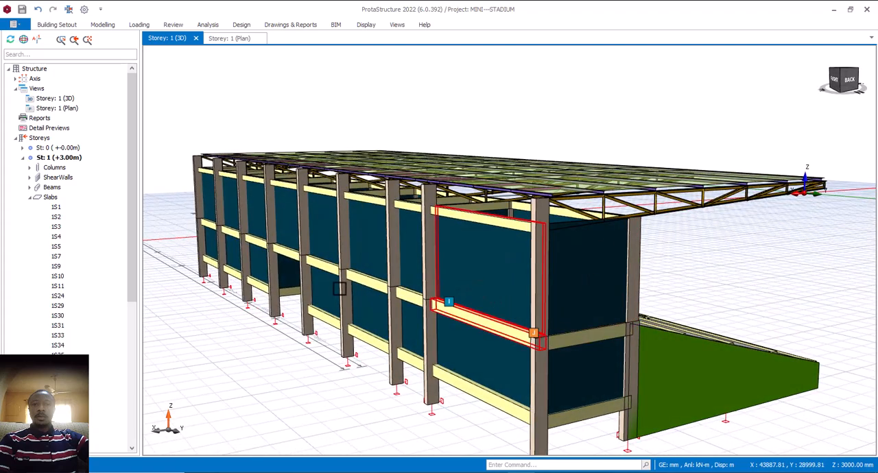
{"action": "scroll", "coordinate": [621, 241], "scroll_direction": "down", "scroll_amount": 3}
{"action": "middle_click_drag", "start_coordinate": [610, 243], "coordinate": [594, 260]}
{"action": "scroll", "coordinate": [433, 257], "scroll_direction": "up", "scroll_amount": 4}
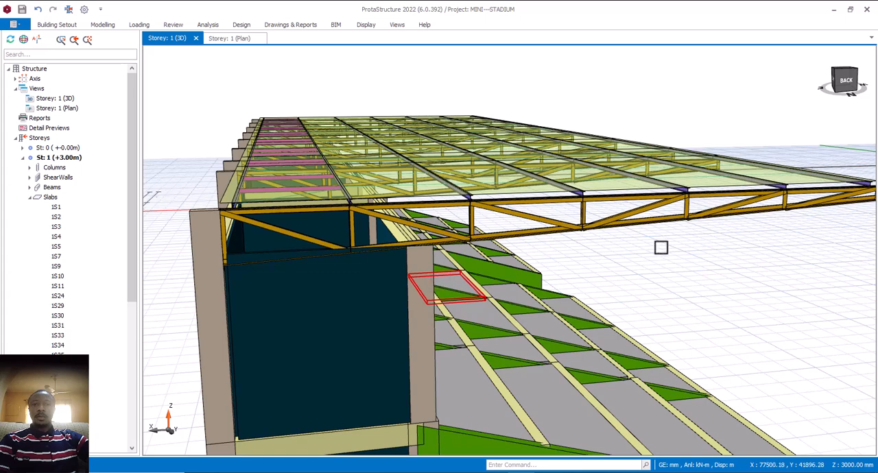
{"action": "scroll", "coordinate": [599, 263], "scroll_direction": "down", "scroll_amount": 3}
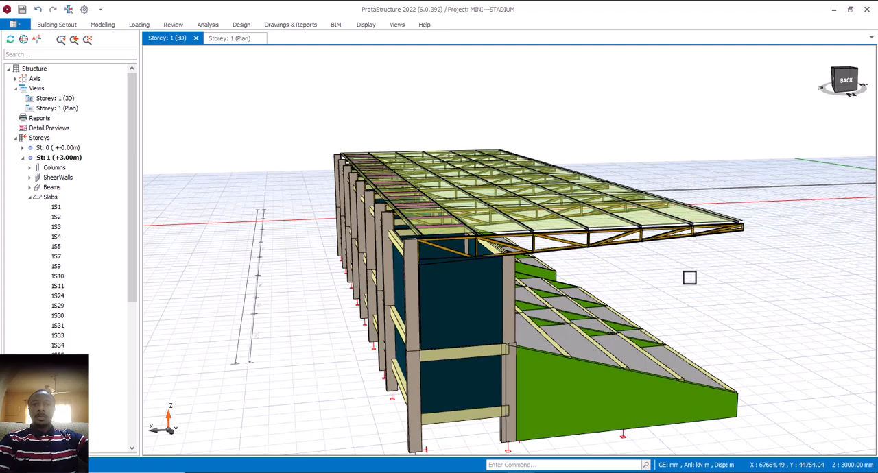
{"action": "mouse_move", "coordinate": [689, 278]}
{"action": "middle_mouse_down"}
{"action": "mouse_move", "coordinate": [702, 268]}
{"action": "mouse_move", "coordinate": [682, 275]}
{"action": "middle_mouse_up"}
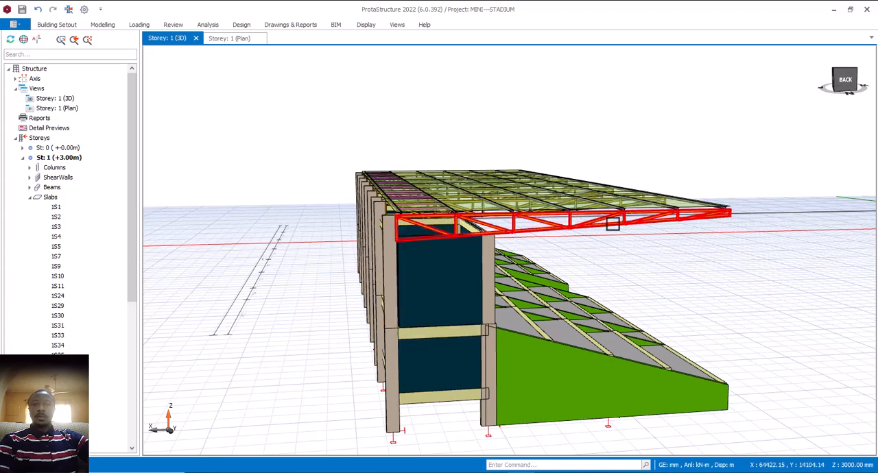
- Inspect the joint between the end roof truss and the rear column, checking both members' properties
{"action": "scroll", "coordinate": [389, 226], "scroll_direction": "up", "scroll_amount": 2}
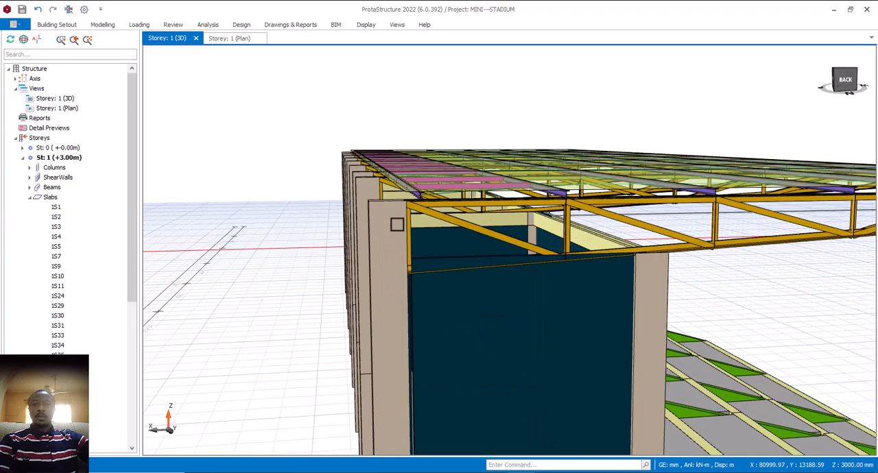
{"action": "middle_click_drag", "start_coordinate": [394, 229], "coordinate": [390, 231]}
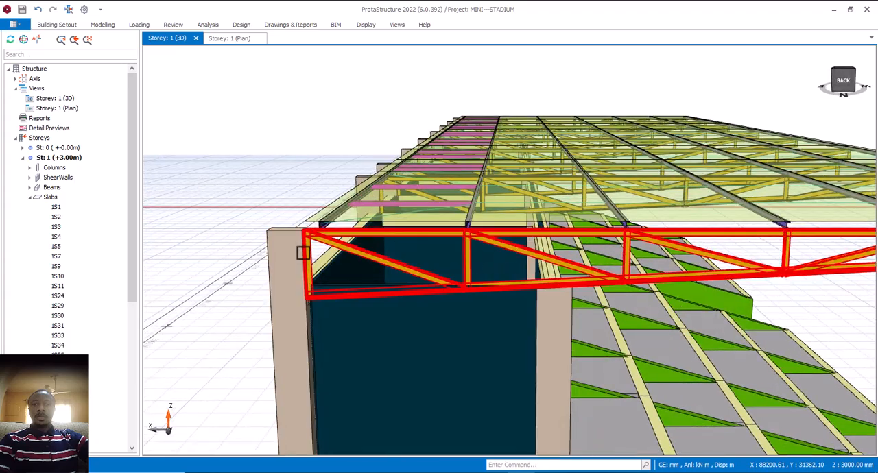
{"action": "scroll", "coordinate": [303, 253], "scroll_direction": "up", "scroll_amount": 4}
{"action": "scroll", "coordinate": [322, 239], "scroll_direction": "down", "scroll_amount": 3}
{"action": "mouse_move", "coordinate": [330, 236]}
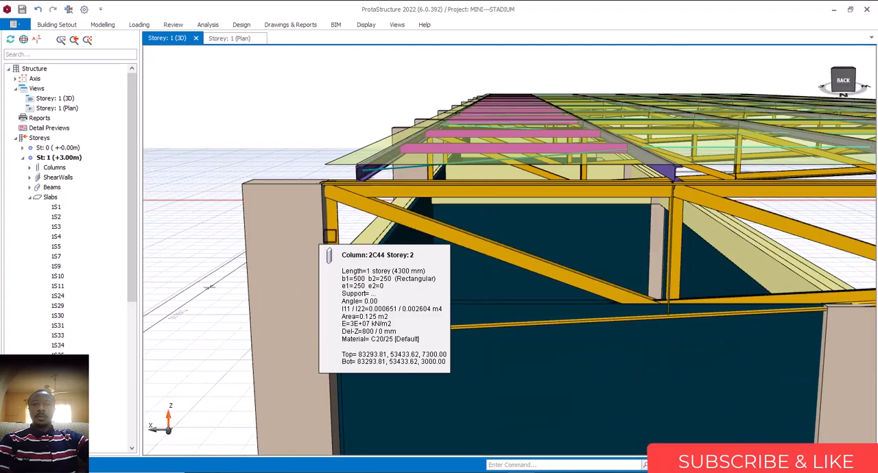
{"action": "scroll", "coordinate": [328, 236], "scroll_direction": "down", "scroll_amount": 3}
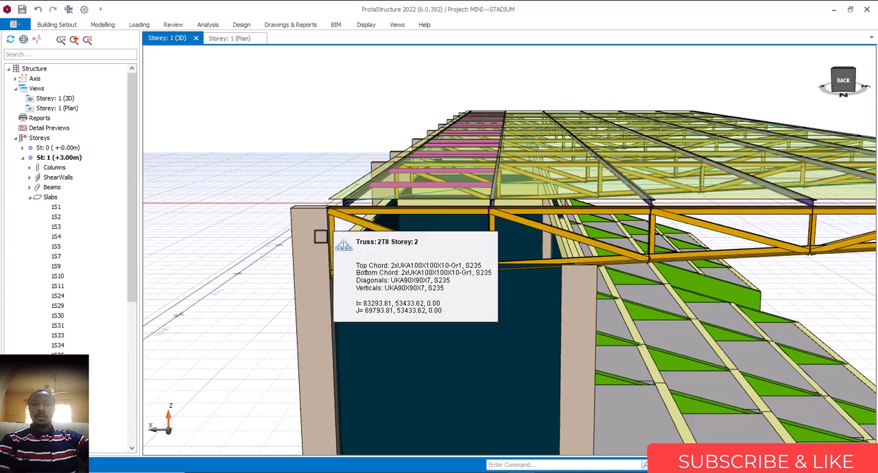
{"action": "scroll", "coordinate": [329, 240], "scroll_direction": "down", "scroll_amount": 5}
{"action": "middle_click_drag", "start_coordinate": [350, 254], "coordinate": [397, 269]}
{"action": "scroll", "coordinate": [405, 271], "scroll_direction": "up", "scroll_amount": 3}
{"action": "mouse_move", "coordinate": [361, 273]}
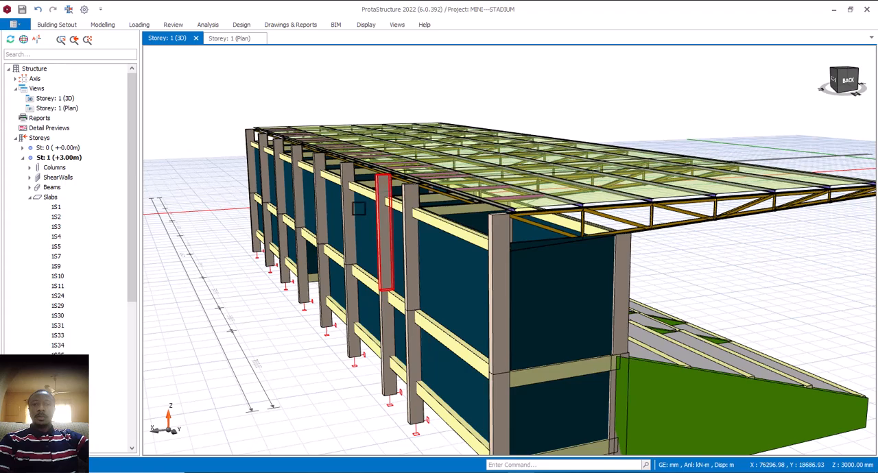
- Examine the whole stand from its end, seating front and rear column side
{"action": "scroll", "coordinate": [367, 272], "scroll_direction": "down", "scroll_amount": 5}
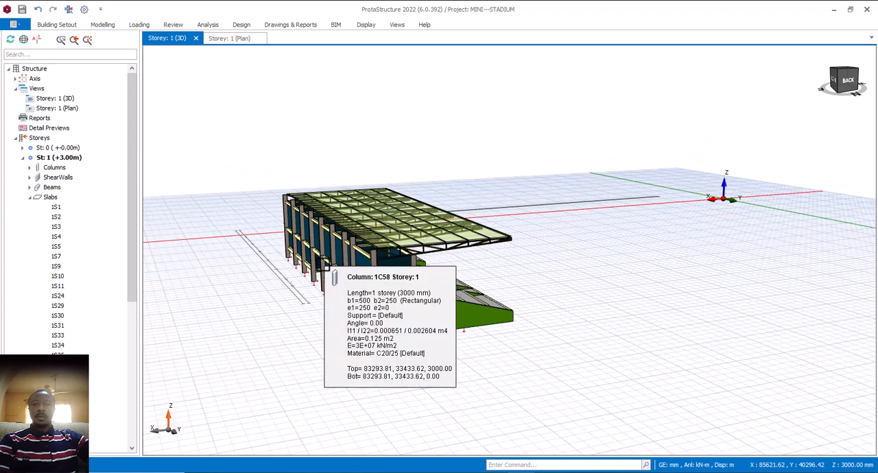
{"action": "mouse_move", "coordinate": [486, 308]}
{"action": "middle_mouse_down"}
{"action": "mouse_move", "coordinate": [491, 319]}
{"action": "mouse_move", "coordinate": [476, 307]}
{"action": "middle_mouse_up"}
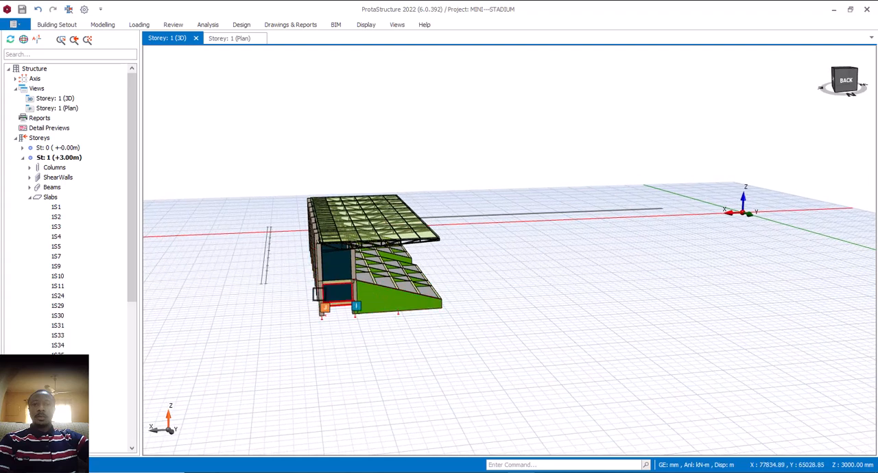
{"action": "scroll", "coordinate": [322, 286], "scroll_direction": "up", "scroll_amount": 5}
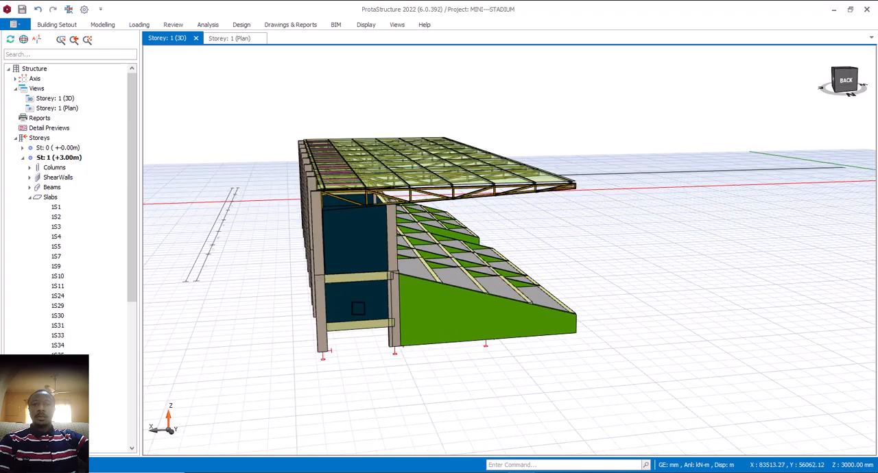
{"action": "mouse_move", "coordinate": [363, 308]}
{"action": "middle_mouse_down"}
{"action": "mouse_move", "coordinate": [384, 308]}
{"action": "mouse_move", "coordinate": [256, 312]}
{"action": "mouse_move", "coordinate": [288, 314]}
{"action": "middle_mouse_up"}
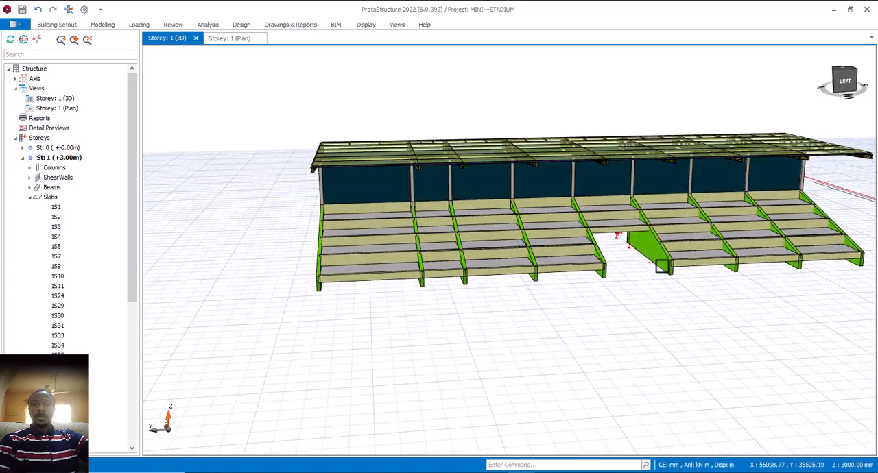
{"action": "middle_click_drag", "start_coordinate": [676, 310], "coordinate": [796, 336]}
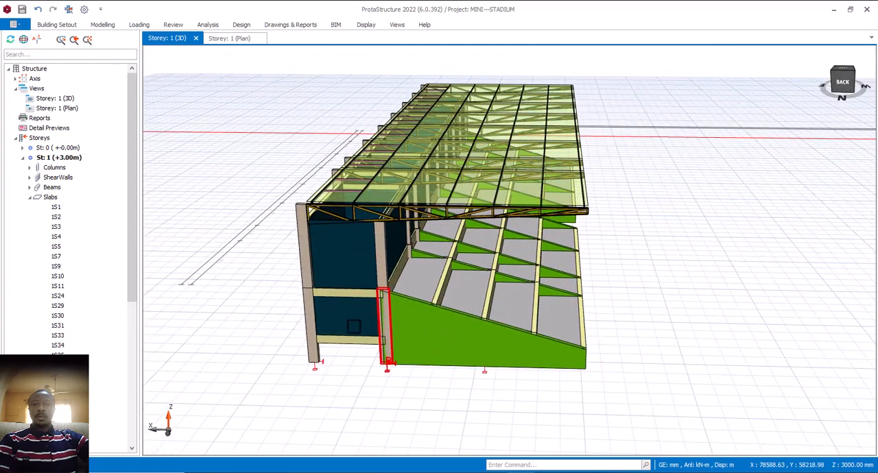
{"action": "middle_click_drag", "start_coordinate": [353, 326], "coordinate": [446, 323]}
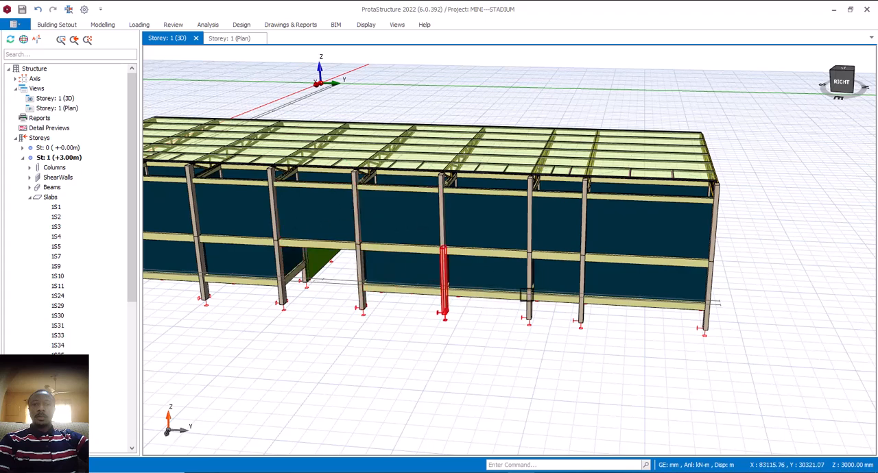
{"action": "scroll", "coordinate": [467, 293], "scroll_direction": "down", "scroll_amount": 3}
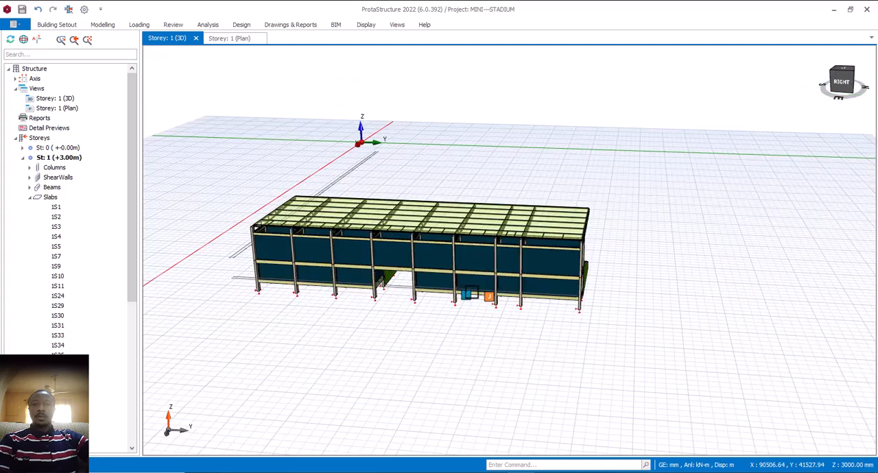
{"action": "mouse_move", "coordinate": [654, 335]}
{"action": "middle_mouse_down"}
{"action": "mouse_move", "coordinate": [556, 343]}
{"action": "mouse_move", "coordinate": [555, 350]}
{"action": "middle_mouse_up"}
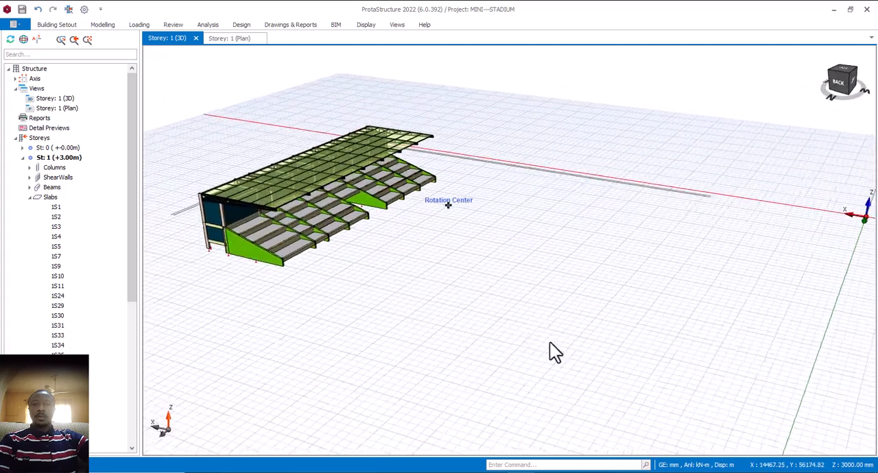
{"action": "middle_click_drag", "start_coordinate": [552, 290], "coordinate": [487, 282]}
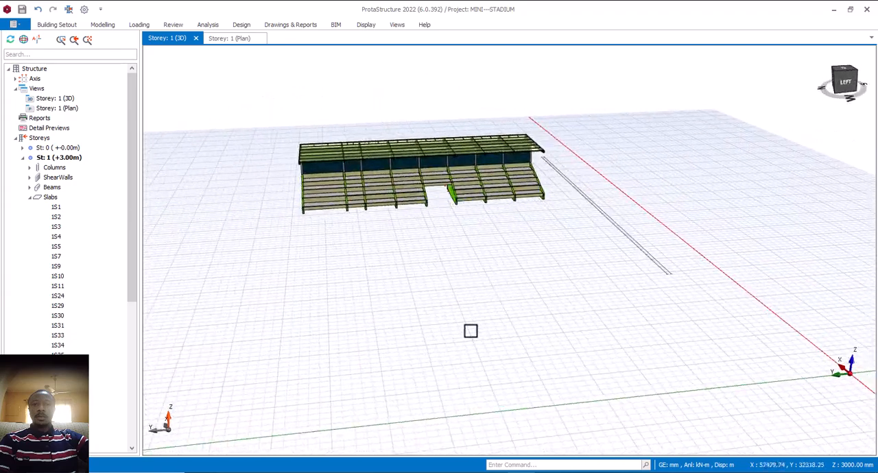
- Examine the stepped seating terrace, its entrance gap and the cantilevered roof above it from oblique and end views
{"action": "scroll", "coordinate": [461, 314], "scroll_direction": "down", "scroll_amount": 2}
{"action": "middle_click_drag", "start_coordinate": [433, 314], "coordinate": [469, 338]}
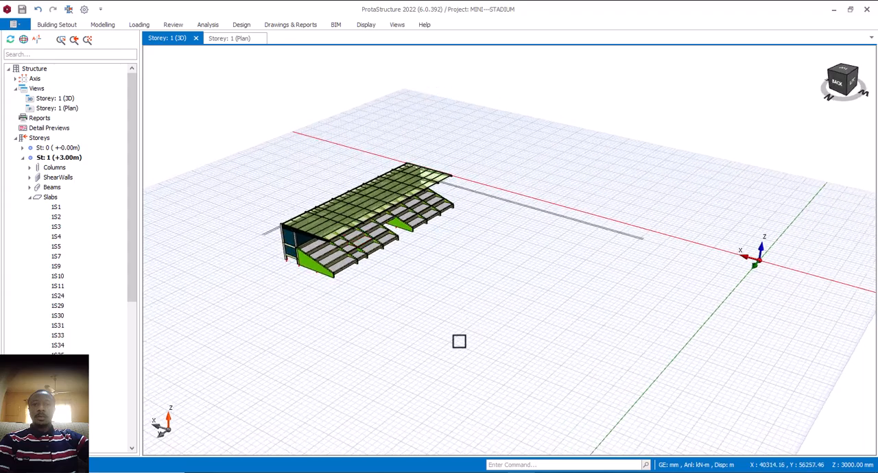
{"action": "scroll", "coordinate": [459, 341], "scroll_direction": "down", "scroll_amount": 2}
{"action": "middle_click_drag", "start_coordinate": [411, 347], "coordinate": [457, 337]}
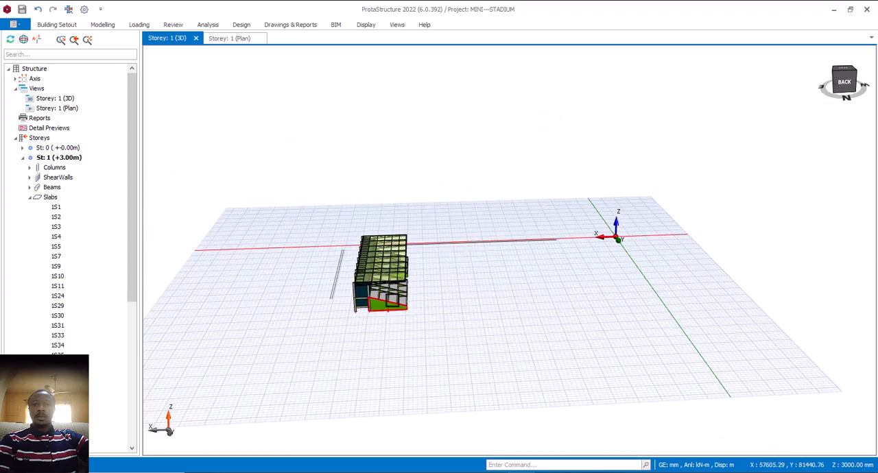
{"action": "scroll", "coordinate": [382, 297], "scroll_direction": "up", "scroll_amount": 2}
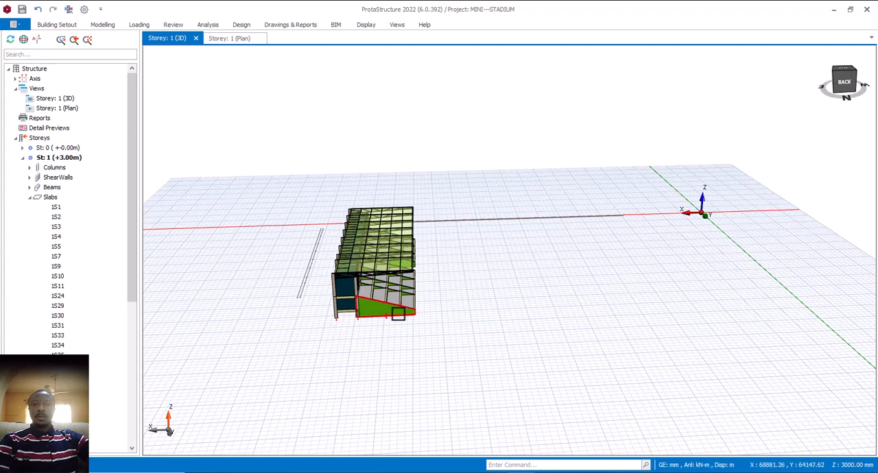
{"action": "scroll", "coordinate": [399, 314], "scroll_direction": "up", "scroll_amount": 1}
{"action": "mouse_move", "coordinate": [450, 334]}
{"action": "middle_mouse_down"}
{"action": "mouse_move", "coordinate": [444, 326]}
{"action": "mouse_move", "coordinate": [443, 334]}
{"action": "middle_mouse_up"}
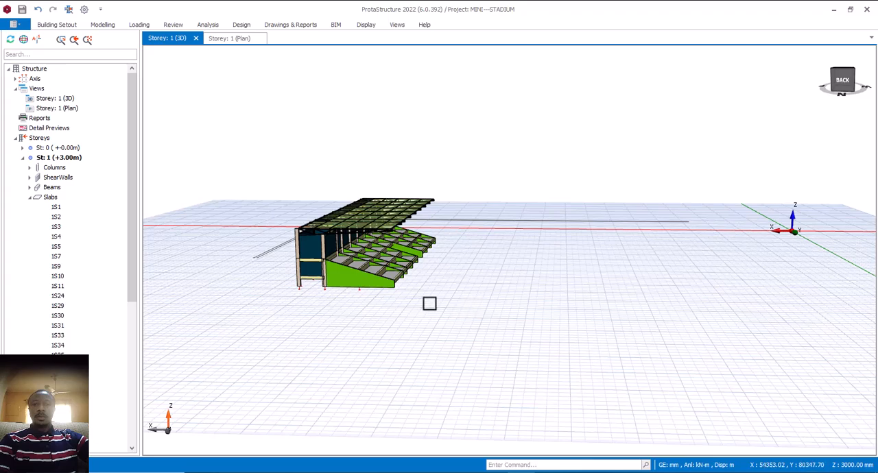
{"action": "mouse_move", "coordinate": [466, 319]}
{"action": "middle_mouse_down"}
{"action": "mouse_move", "coordinate": [447, 328]}
{"action": "mouse_move", "coordinate": [490, 324]}
{"action": "mouse_move", "coordinate": [661, 378]}
{"action": "mouse_move", "coordinate": [647, 369]}
{"action": "middle_mouse_up"}
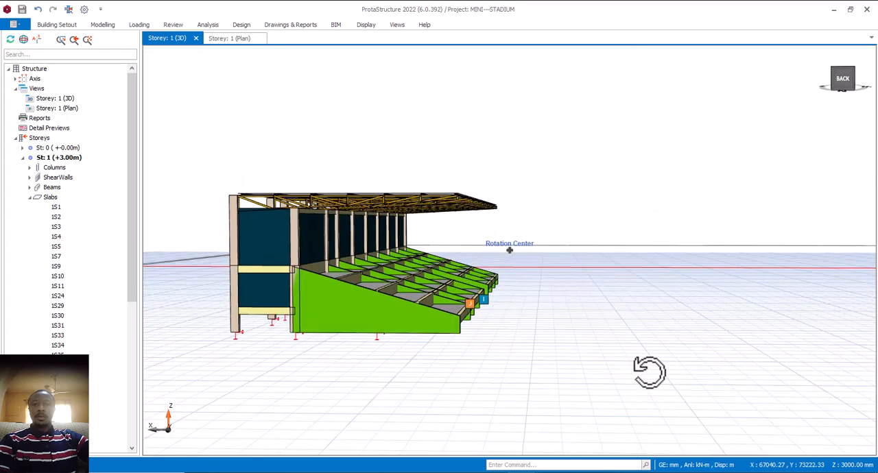
{"action": "middle_click_drag", "start_coordinate": [575, 350], "coordinate": [562, 372]}
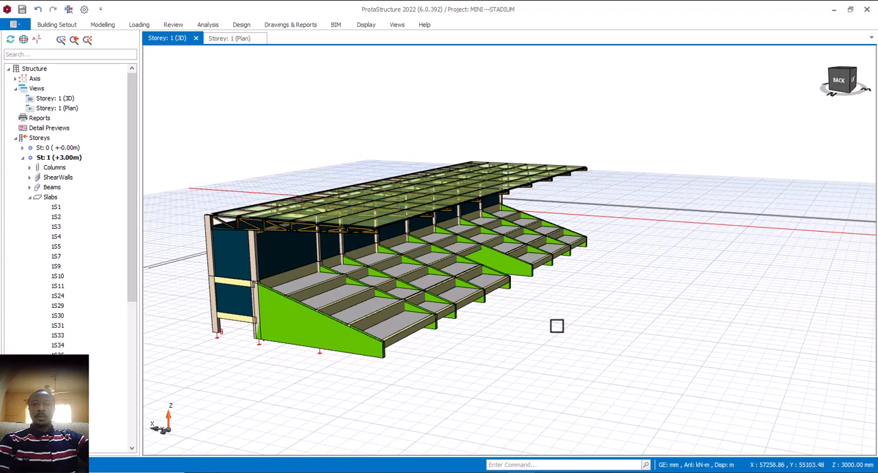
{"action": "middle_click_drag", "start_coordinate": [588, 328], "coordinate": [569, 338]}
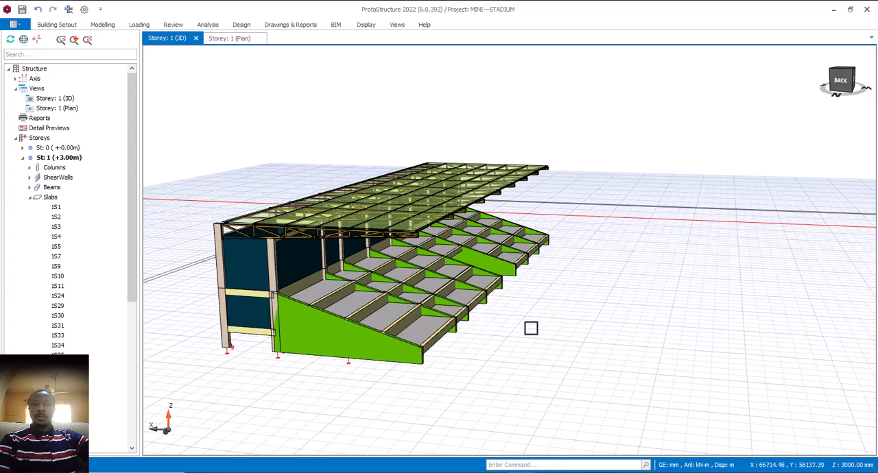
- Inspect a sloping wall supporting the terrace and the roof overhang in the stand's end elevation
{"action": "scroll", "coordinate": [372, 315], "scroll_direction": "up", "scroll_amount": 4}
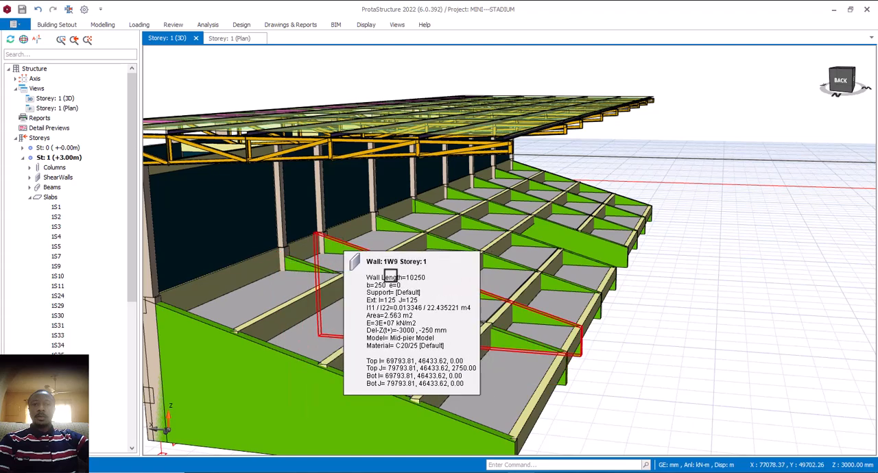
{"action": "scroll", "coordinate": [451, 294], "scroll_direction": "down", "scroll_amount": 5}
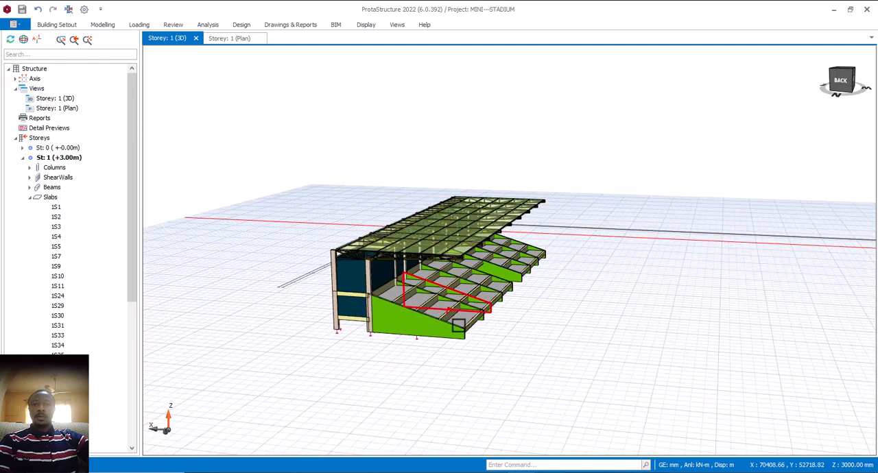
{"action": "middle_click_drag", "start_coordinate": [542, 336], "coordinate": [560, 337]}
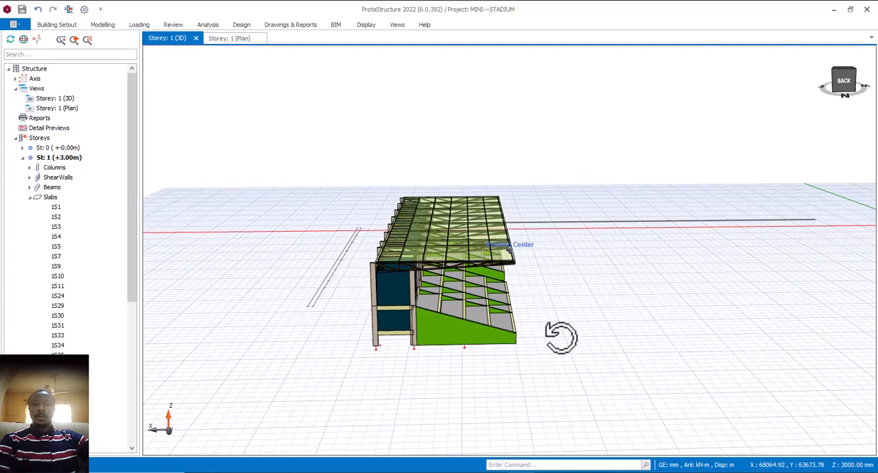
{"action": "scroll", "coordinate": [466, 271], "scroll_direction": "up", "scroll_amount": 4}
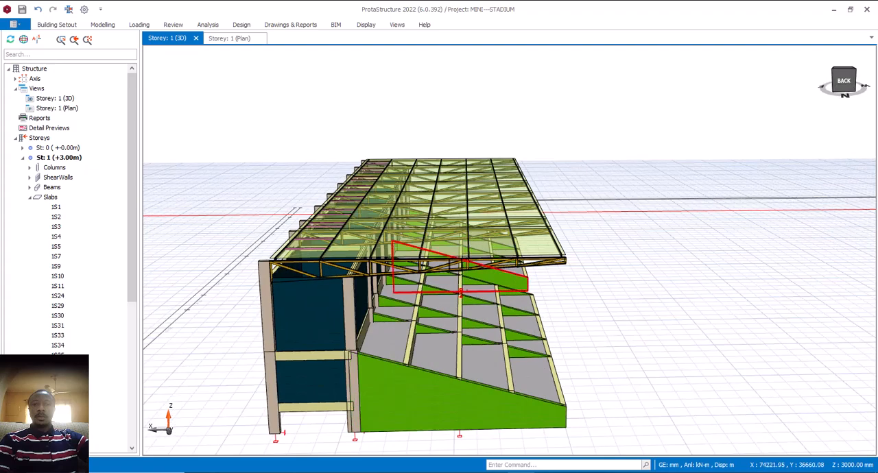
{"action": "mouse_move", "coordinate": [549, 297]}
{"action": "middle_mouse_down"}
{"action": "mouse_move", "coordinate": [558, 295]}
{"action": "mouse_move", "coordinate": [545, 297]}
{"action": "middle_mouse_up"}
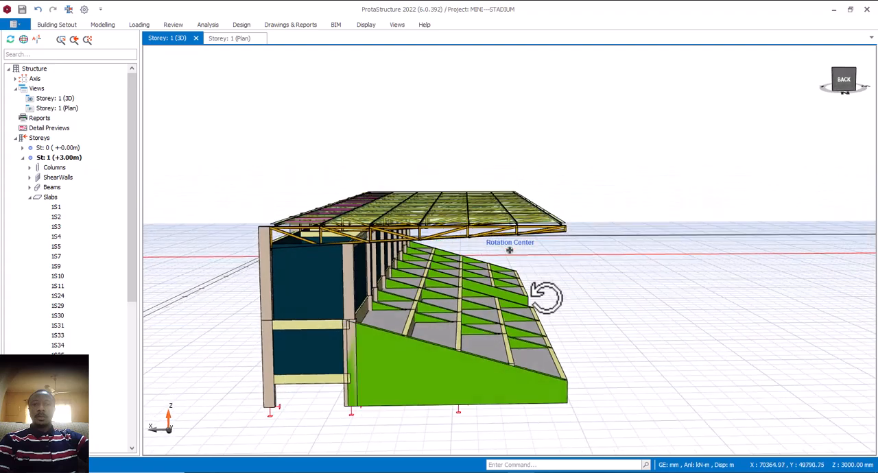
{"action": "right_click", "coordinate": [488, 273]}
{"action": "left_click", "coordinate": [617, 192]}
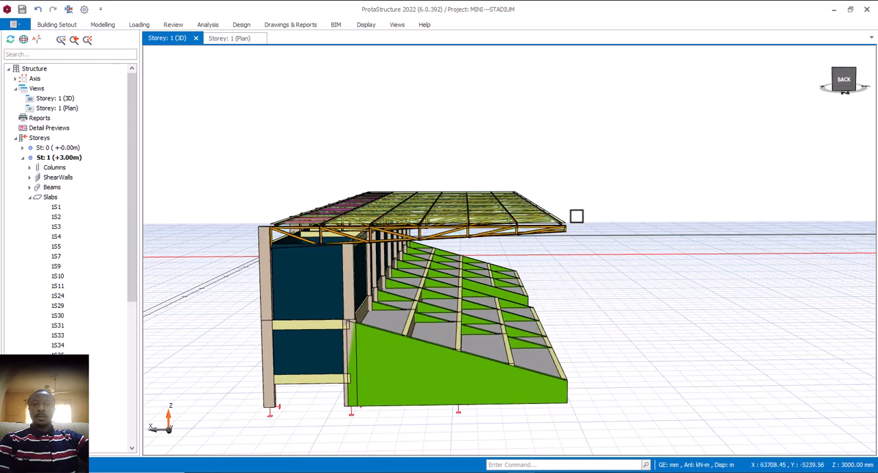
- Select the cantilever roof truss at the near end of the stand and inspect its members
{"action": "scroll", "coordinate": [440, 234], "scroll_direction": "up", "scroll_amount": 3}
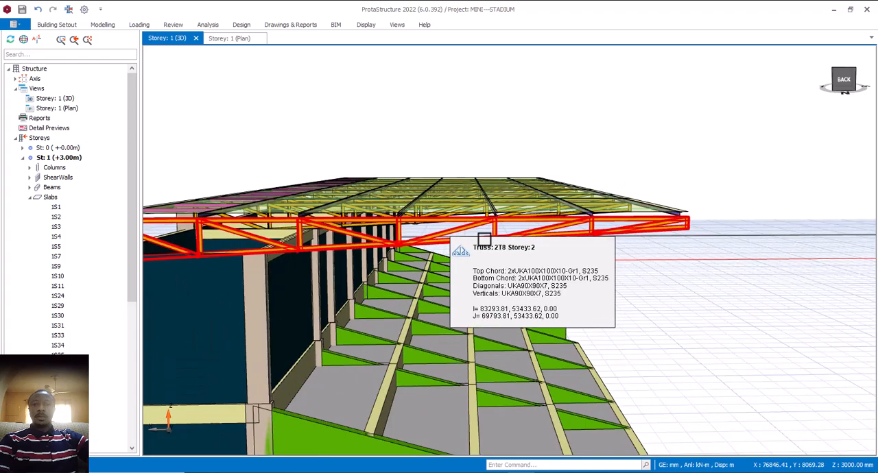
{"action": "scroll", "coordinate": [472, 240], "scroll_direction": "down", "scroll_amount": 2}
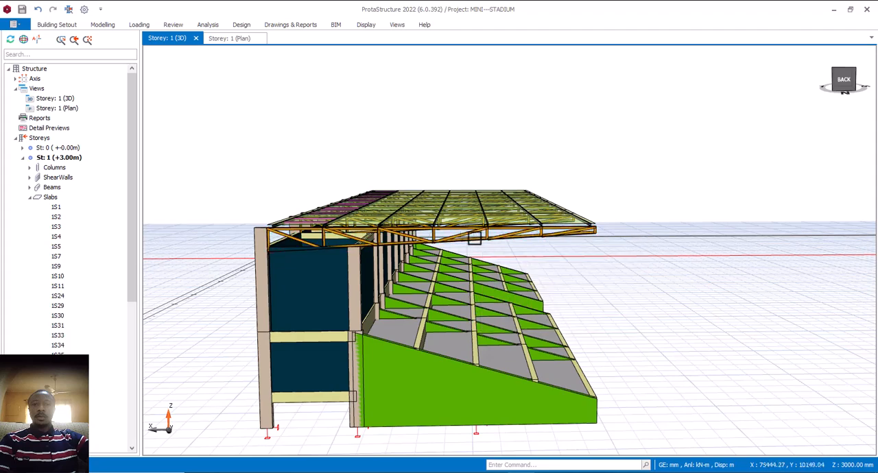
{"action": "left_click", "coordinate": [469, 239]}
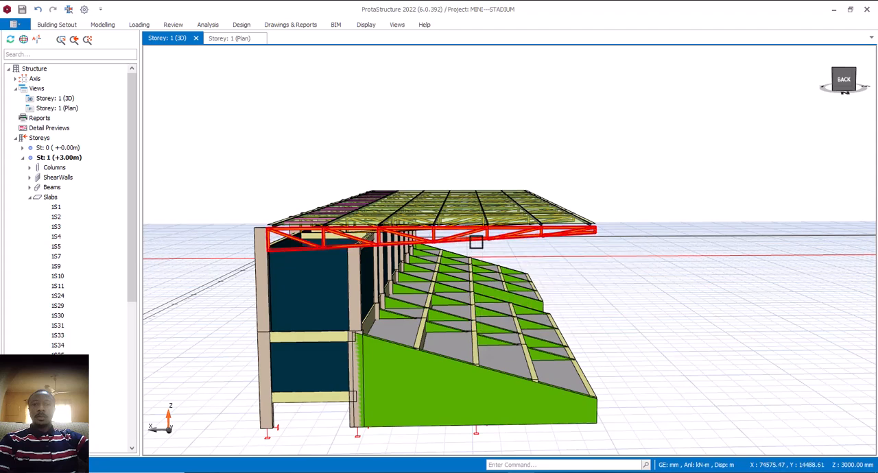
{"action": "scroll", "coordinate": [459, 240], "scroll_direction": "up", "scroll_amount": 5}
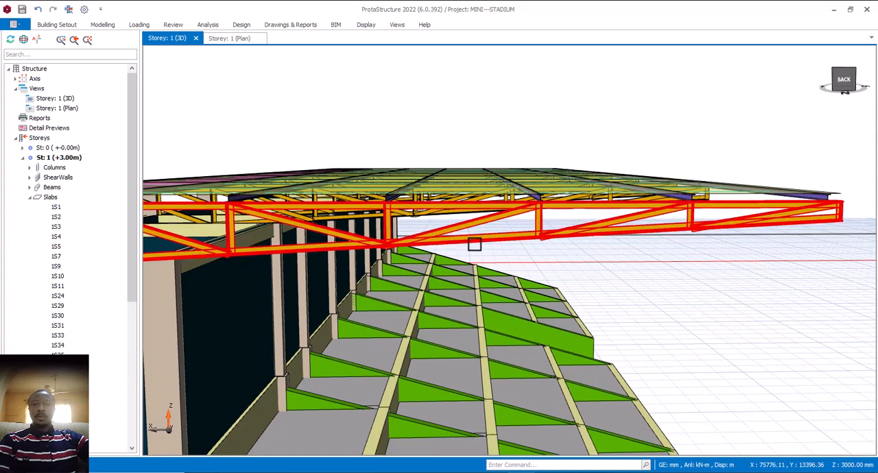
- Inspect the near-end cantilever truss where it meets the rear column and the column supporting it midway
{"action": "scroll", "coordinate": [474, 244], "scroll_direction": "down", "scroll_amount": 5}
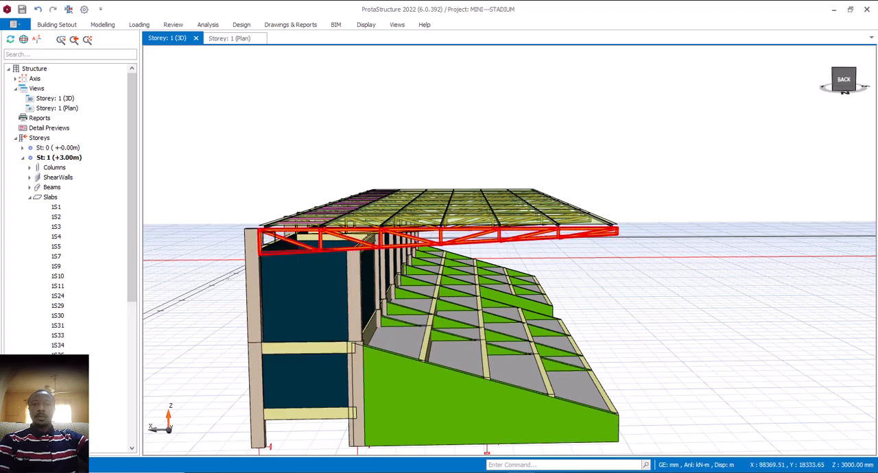
{"action": "scroll", "coordinate": [265, 239], "scroll_direction": "up", "scroll_amount": 3}
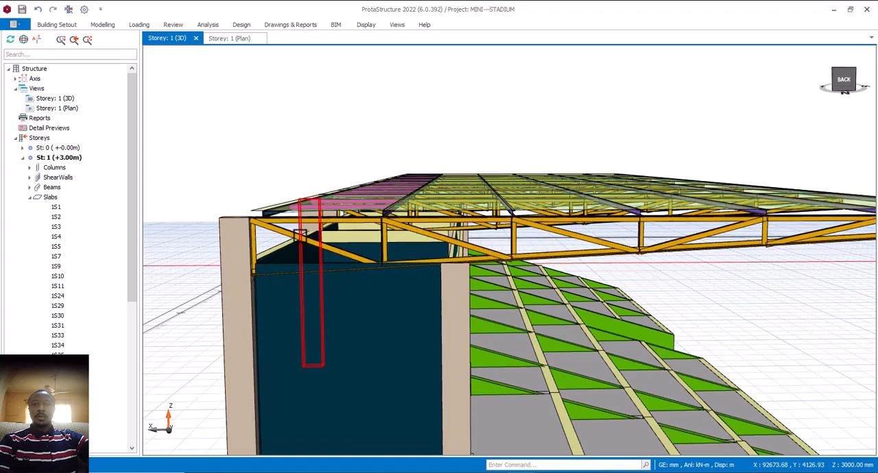
{"action": "mouse_move", "coordinate": [245, 243]}
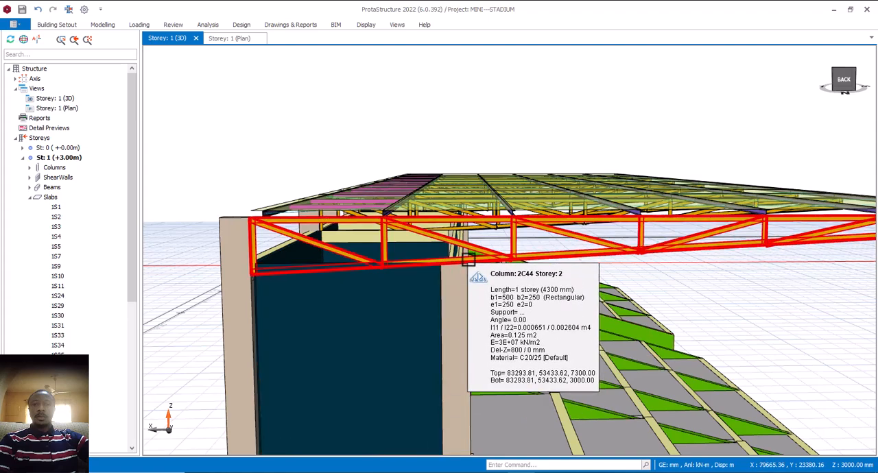
{"action": "scroll", "coordinate": [466, 269], "scroll_direction": "down", "scroll_amount": 3}
{"action": "scroll", "coordinate": [572, 261], "scroll_direction": "down", "scroll_amount": 5}
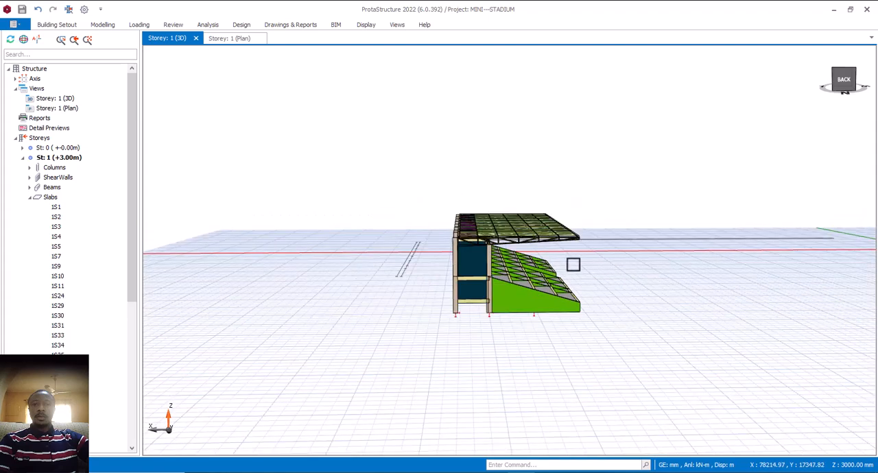
- Examine the complete roofed stand from its rear corner, seating front and both ends
{"action": "mouse_move", "coordinate": [572, 260]}
{"action": "middle_mouse_down"}
{"action": "mouse_move", "coordinate": [613, 265]}
{"action": "mouse_move", "coordinate": [625, 278]}
{"action": "middle_mouse_up"}
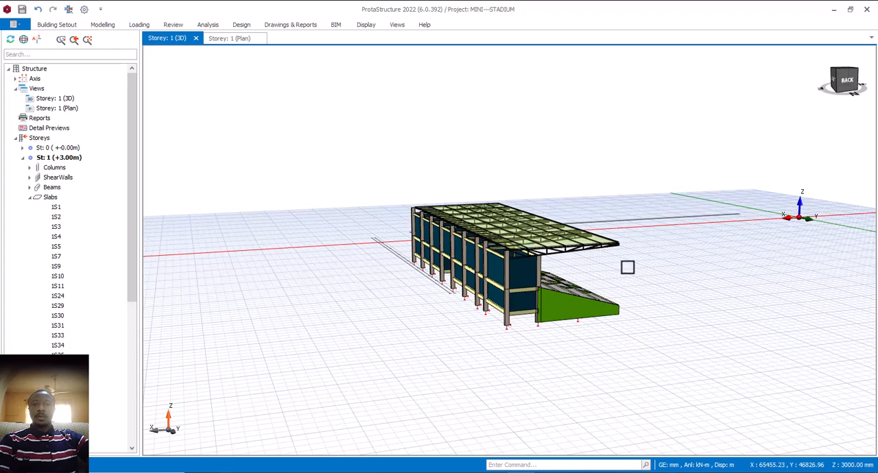
{"action": "scroll", "coordinate": [628, 267], "scroll_direction": "up", "scroll_amount": 3}
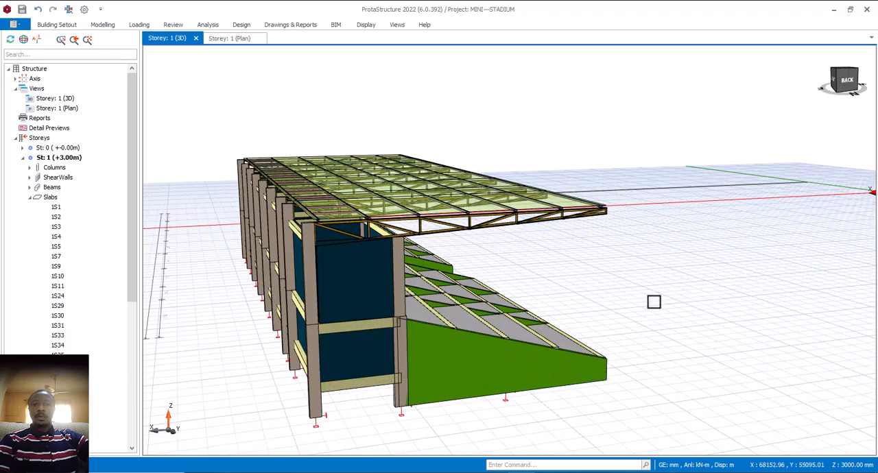
{"action": "mouse_move", "coordinate": [712, 256]}
{"action": "middle_mouse_down"}
{"action": "mouse_move", "coordinate": [720, 242]}
{"action": "mouse_move", "coordinate": [623, 265]}
{"action": "mouse_move", "coordinate": [484, 235]}
{"action": "middle_mouse_up"}
{"action": "scroll", "coordinate": [412, 220], "scroll_direction": "down", "scroll_amount": 4}
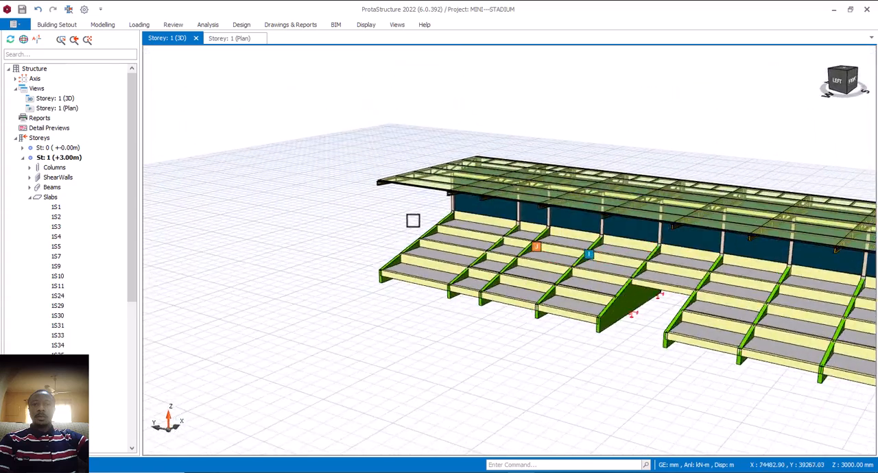
{"action": "mouse_move", "coordinate": [685, 263]}
{"action": "middle_mouse_down"}
{"action": "mouse_move", "coordinate": [631, 265]}
{"action": "mouse_move", "coordinate": [578, 249]}
{"action": "middle_mouse_up"}
{"action": "scroll", "coordinate": [478, 229], "scroll_direction": "down", "scroll_amount": 4}
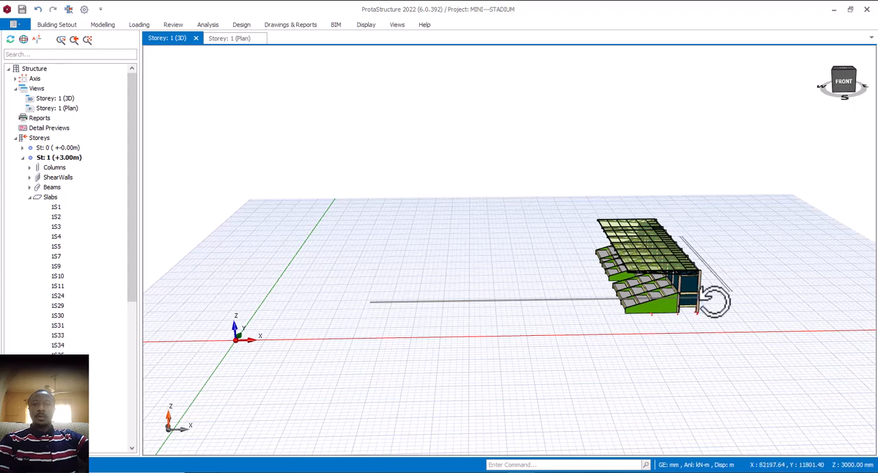
{"action": "middle_click_drag", "start_coordinate": [714, 302], "coordinate": [816, 306]}
{"action": "middle_click_drag", "start_coordinate": [555, 307], "coordinate": [647, 312]}
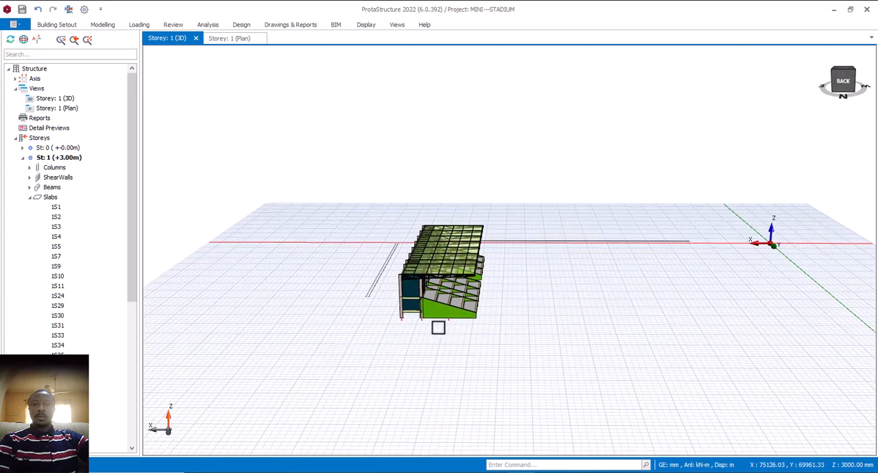
{"action": "scroll", "coordinate": [438, 327], "scroll_direction": "up", "scroll_amount": 3}
{"action": "middle_click_drag", "start_coordinate": [563, 332], "coordinate": [518, 321]}
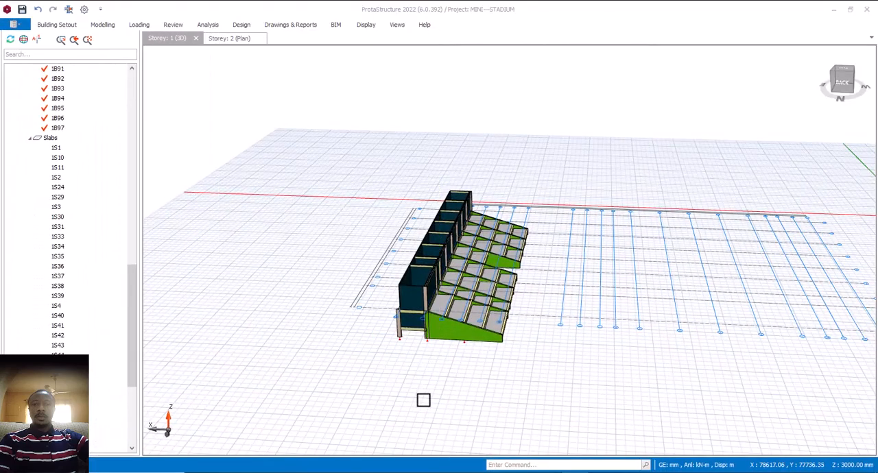
- Examine the roofless stand from its end, covering the back walls, seating terrace and end sloping wall
{"action": "mouse_move", "coordinate": [434, 349]}
{"action": "middle_mouse_down"}
{"action": "mouse_move", "coordinate": [459, 347]}
{"action": "mouse_move", "coordinate": [432, 345]}
{"action": "mouse_move", "coordinate": [439, 353]}
{"action": "middle_mouse_up"}
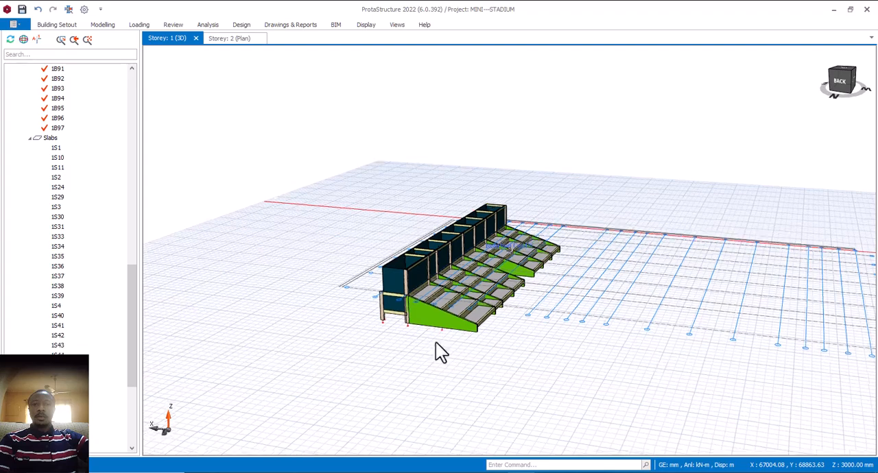
{"action": "scroll", "coordinate": [446, 298], "scroll_direction": "up", "scroll_amount": 3}
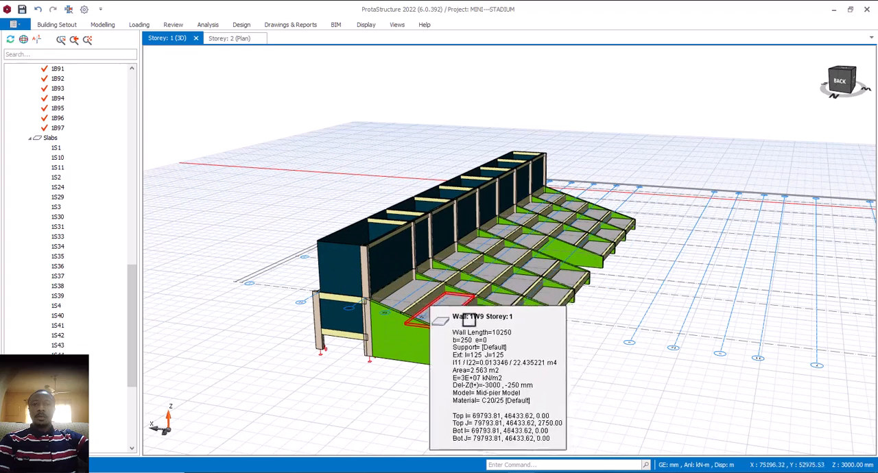
{"action": "scroll", "coordinate": [593, 351], "scroll_direction": "down", "scroll_amount": 2}
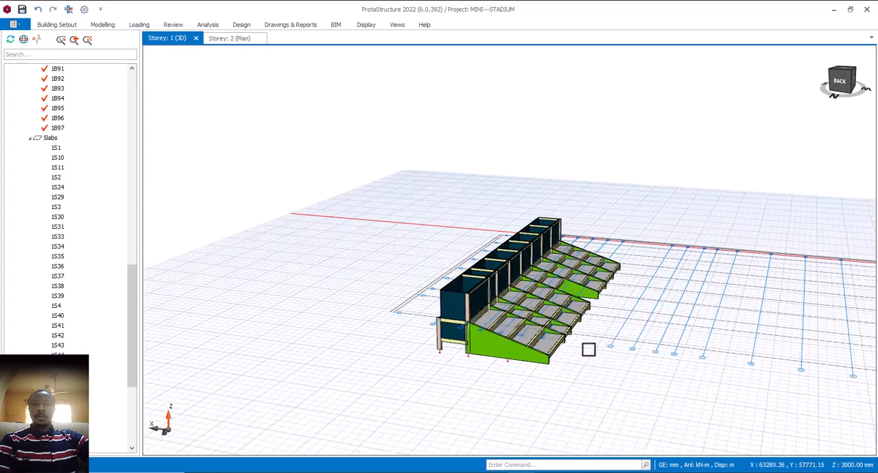
{"action": "scroll", "coordinate": [595, 360], "scroll_direction": "down", "scroll_amount": 2}
{"action": "mouse_move", "coordinate": [596, 360]}
{"action": "middle_mouse_down"}
{"action": "mouse_move", "coordinate": [562, 356]}
{"action": "mouse_move", "coordinate": [629, 360]}
{"action": "mouse_move", "coordinate": [587, 357]}
{"action": "middle_mouse_up"}
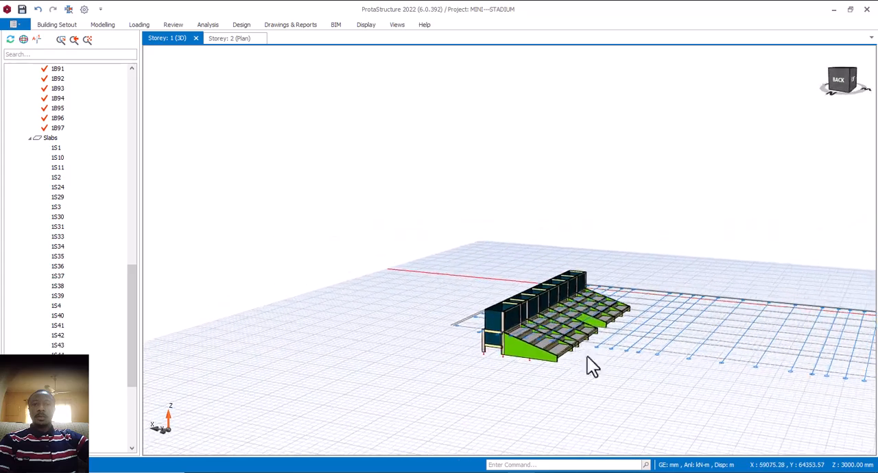
{"action": "scroll", "coordinate": [398, 321], "scroll_direction": "down", "scroll_amount": 2}
{"action": "scroll", "coordinate": [556, 334], "scroll_direction": "up", "scroll_amount": 4}
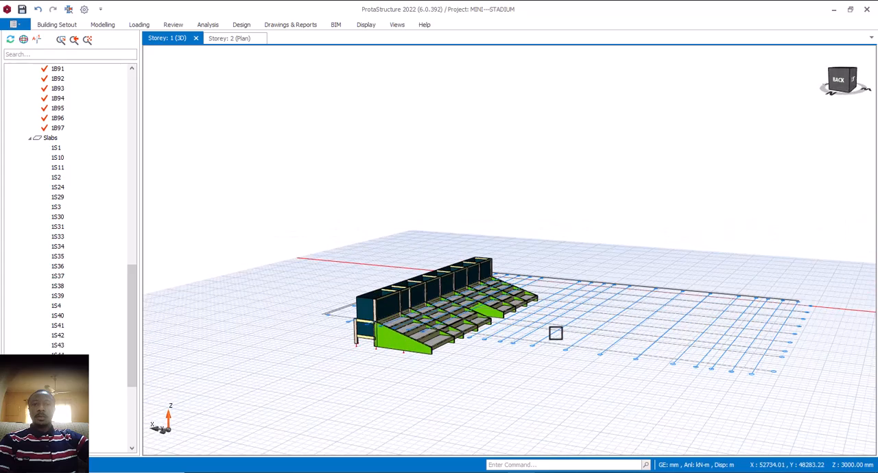
- Examine the roofless stand's seating front, entrance gap and slabs in relation to the axis grid
{"action": "middle_click_drag", "start_coordinate": [556, 333], "coordinate": [530, 341]}
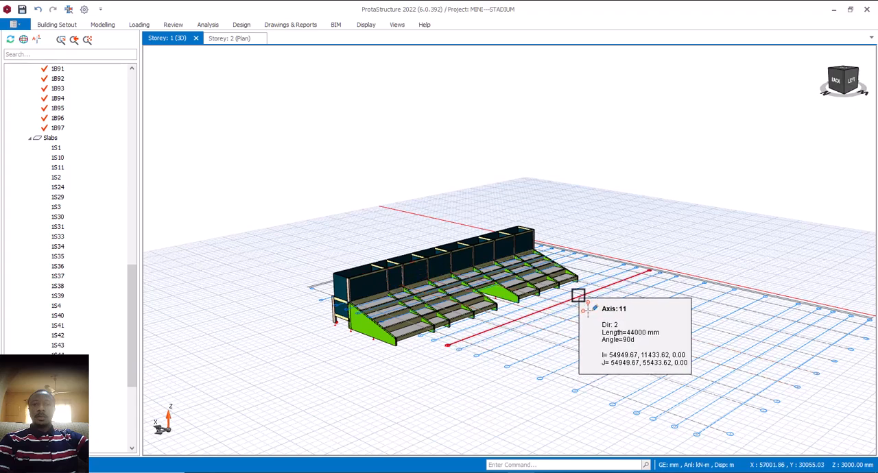
{"action": "middle_click_drag", "start_coordinate": [582, 292], "coordinate": [571, 293]}
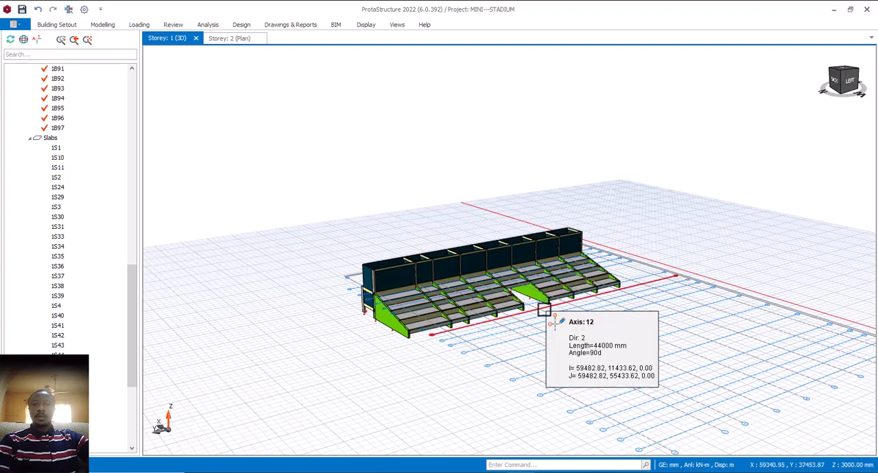
{"action": "mouse_move", "coordinate": [569, 312]}
{"action": "middle_mouse_down"}
{"action": "mouse_move", "coordinate": [565, 318]}
{"action": "mouse_move", "coordinate": [580, 316]}
{"action": "middle_mouse_up"}
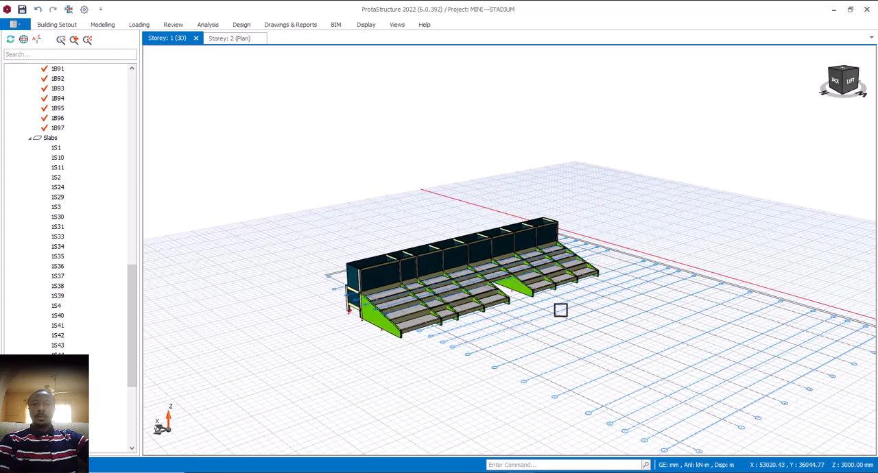
{"action": "scroll", "coordinate": [557, 301], "scroll_direction": "up", "scroll_amount": 3}
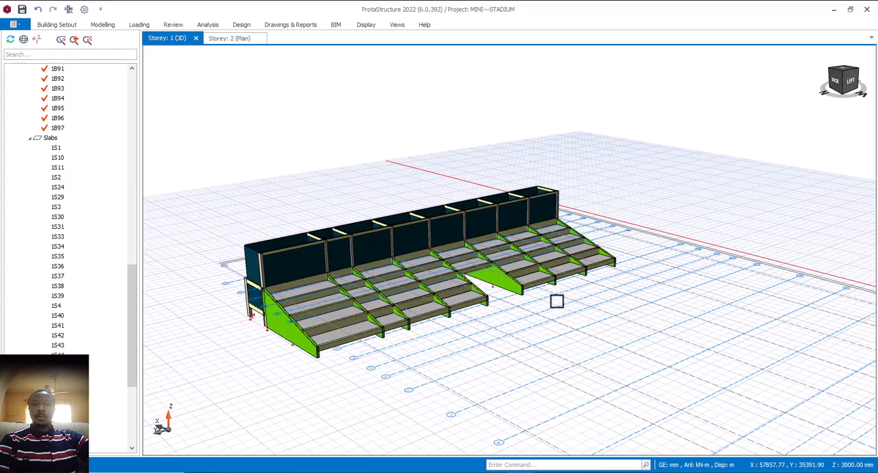
{"action": "scroll", "coordinate": [549, 302], "scroll_direction": "down", "scroll_amount": 3}
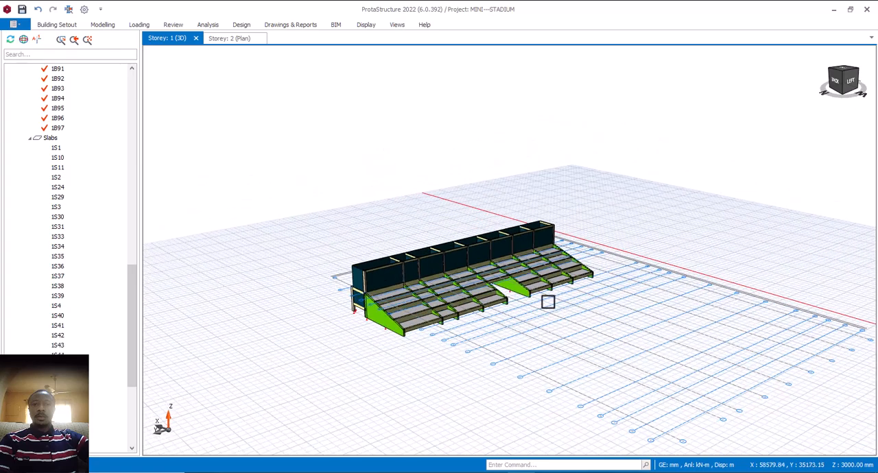
{"action": "mouse_move", "coordinate": [542, 304]}
{"action": "middle_mouse_down"}
{"action": "mouse_move", "coordinate": [559, 295]}
{"action": "mouse_move", "coordinate": [552, 304]}
{"action": "middle_mouse_up"}
{"action": "scroll", "coordinate": [476, 301], "scroll_direction": "up", "scroll_amount": 3}
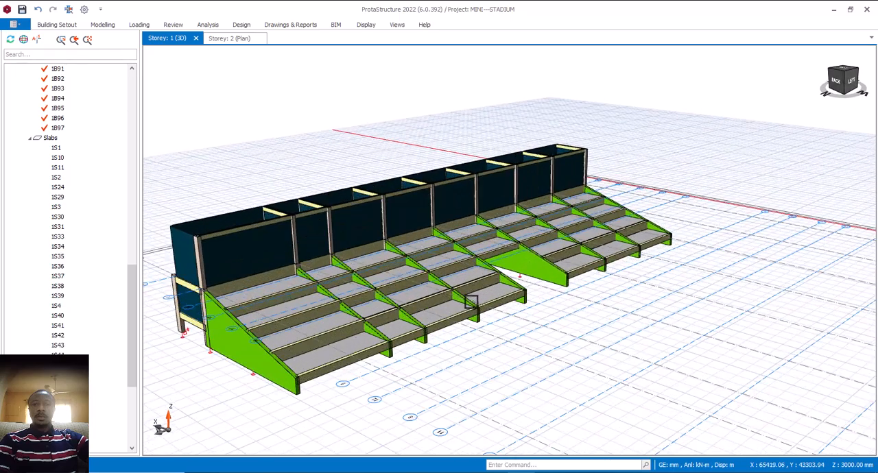
{"action": "scroll", "coordinate": [483, 299], "scroll_direction": "down", "scroll_amount": 3}
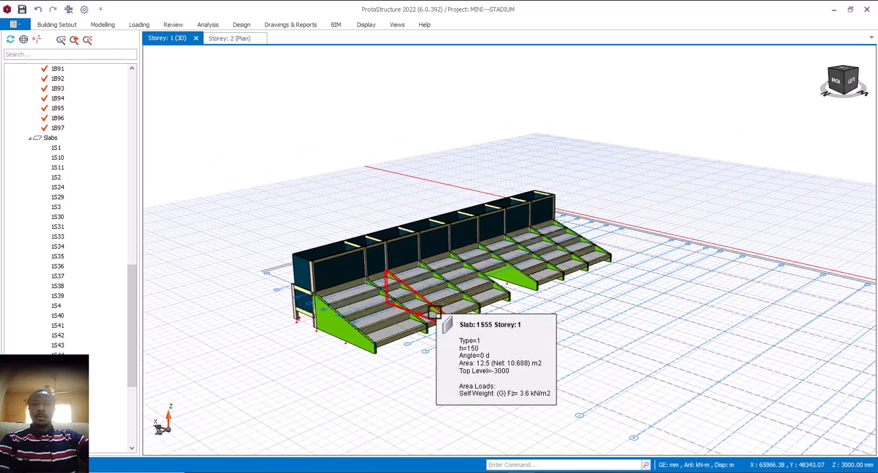
{"action": "scroll", "coordinate": [427, 323], "scroll_direction": "down", "scroll_amount": 2}
- Inspect the columns, beams and walls of the end bay behind the seating terrace
{"action": "middle_click_drag", "start_coordinate": [427, 322], "coordinate": [451, 325]}
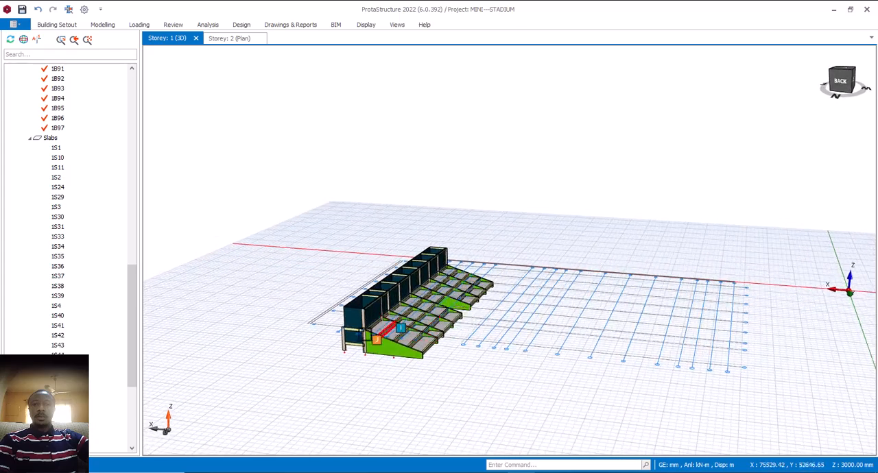
{"action": "scroll", "coordinate": [375, 338], "scroll_direction": "up", "scroll_amount": 5}
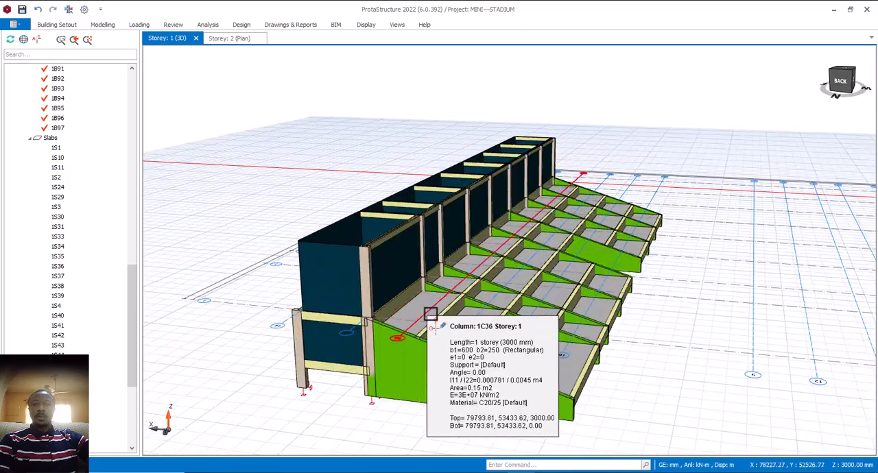
{"action": "scroll", "coordinate": [434, 329], "scroll_direction": "down", "scroll_amount": 8}
{"action": "middle_click_drag", "start_coordinate": [411, 313], "coordinate": [433, 310]}
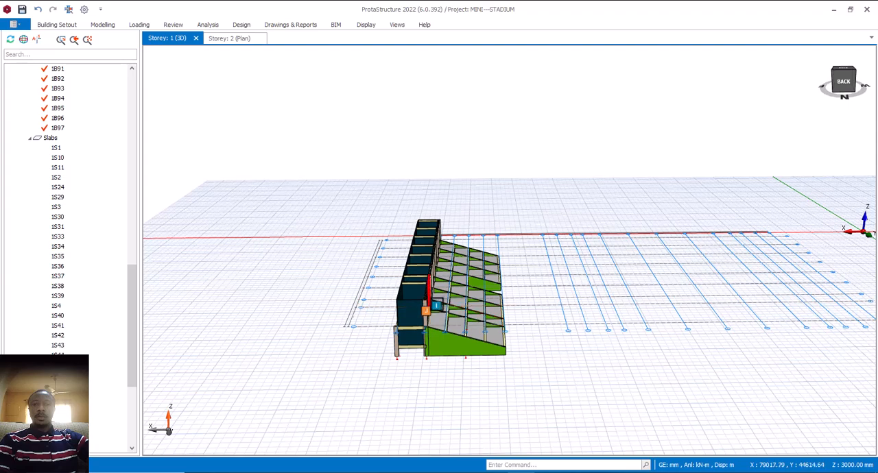
{"action": "mouse_move", "coordinate": [508, 329]}
{"action": "middle_mouse_down"}
{"action": "mouse_move", "coordinate": [512, 321]}
{"action": "mouse_move", "coordinate": [480, 322]}
{"action": "mouse_move", "coordinate": [542, 319]}
{"action": "mouse_move", "coordinate": [488, 327]}
{"action": "middle_mouse_up"}
{"action": "scroll", "coordinate": [431, 327], "scroll_direction": "up", "scroll_amount": 5}
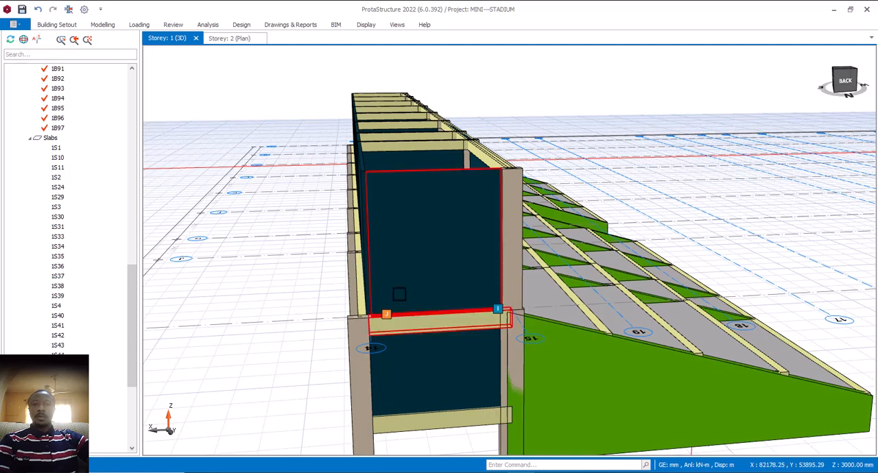
{"action": "scroll", "coordinate": [405, 291], "scroll_direction": "down", "scroll_amount": 5}
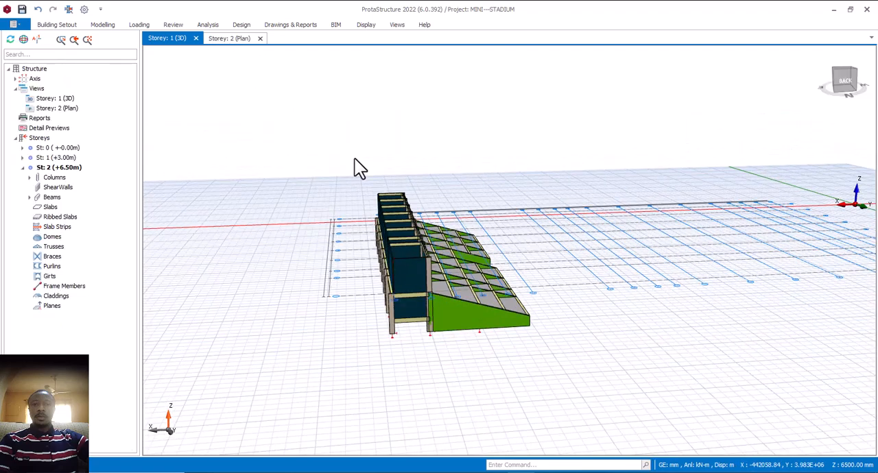
- Place a 500 x 250 mm column at axes J/14 in the Storey 2 plan, reusing the properties of column 2C28
{"action": "scroll", "coordinate": [518, 217], "scroll_direction": "up", "scroll_amount": 3}
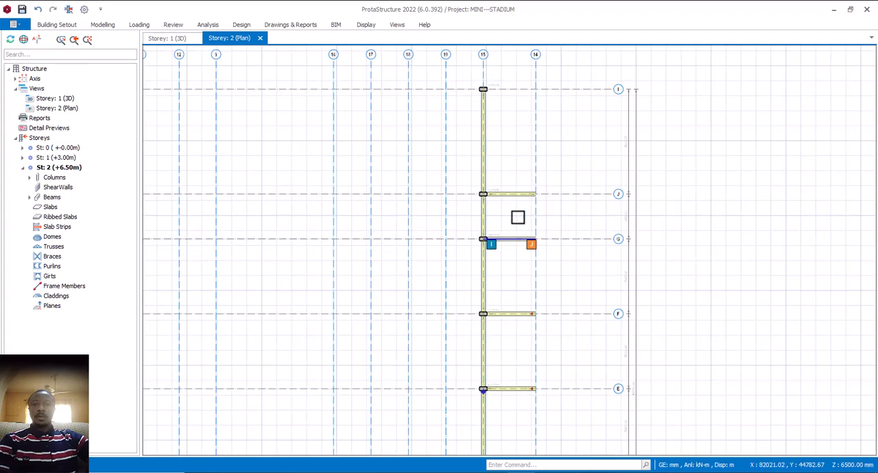
{"action": "scroll", "coordinate": [522, 188], "scroll_direction": "up", "scroll_amount": 2}
{"action": "scroll", "coordinate": [522, 188], "scroll_direction": "up", "scroll_amount": 2}
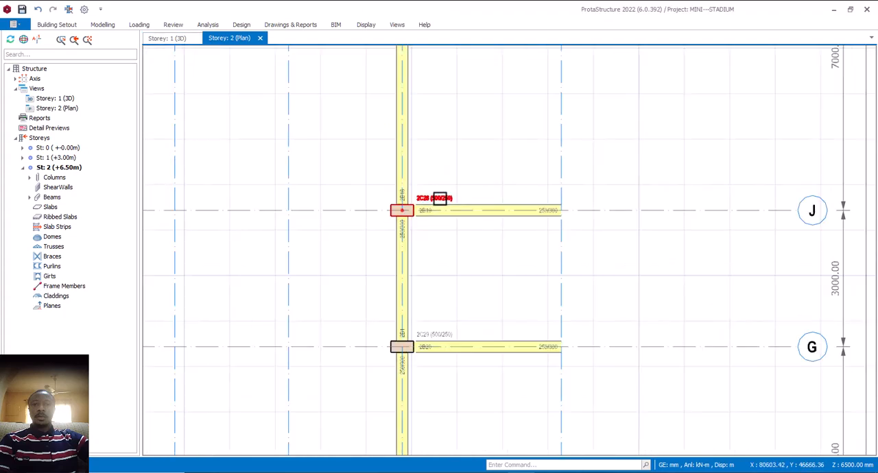
{"action": "left_click", "coordinate": [440, 198]}
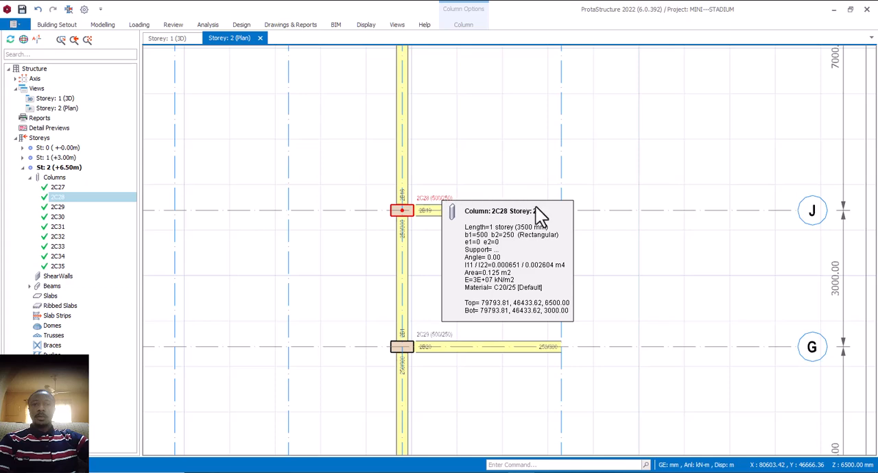
{"action": "key", "text": "Escape"}
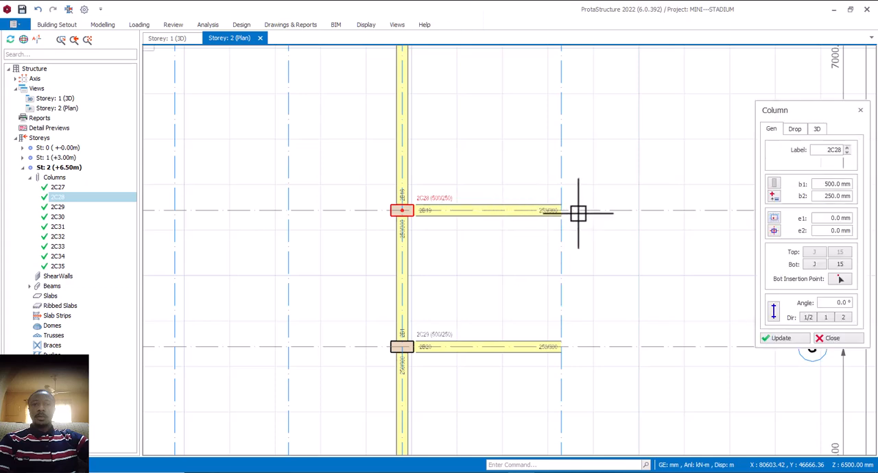
{"action": "left_click", "coordinate": [560, 210]}
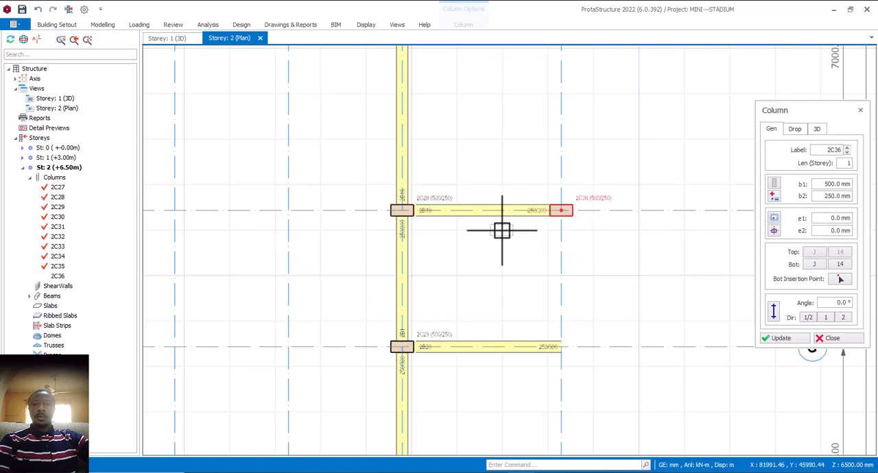
{"action": "scroll", "coordinate": [507, 245], "scroll_direction": "down", "scroll_amount": 2}
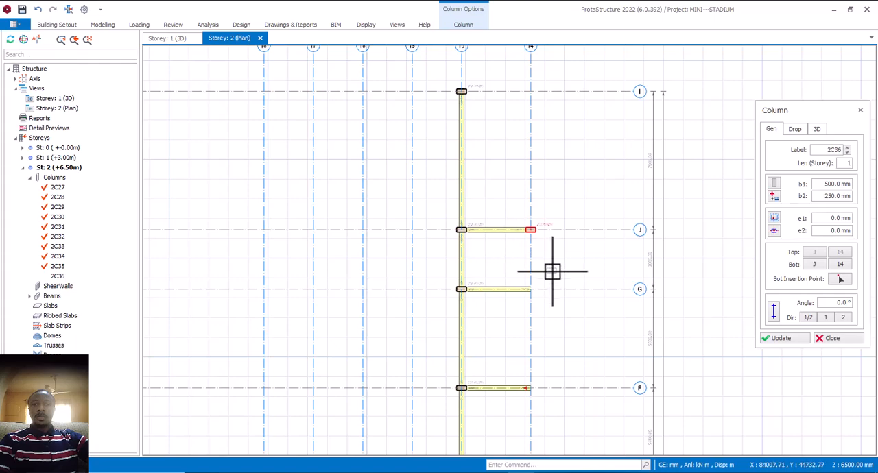
{"action": "scroll", "coordinate": [549, 263], "scroll_direction": "up", "scroll_amount": 2}
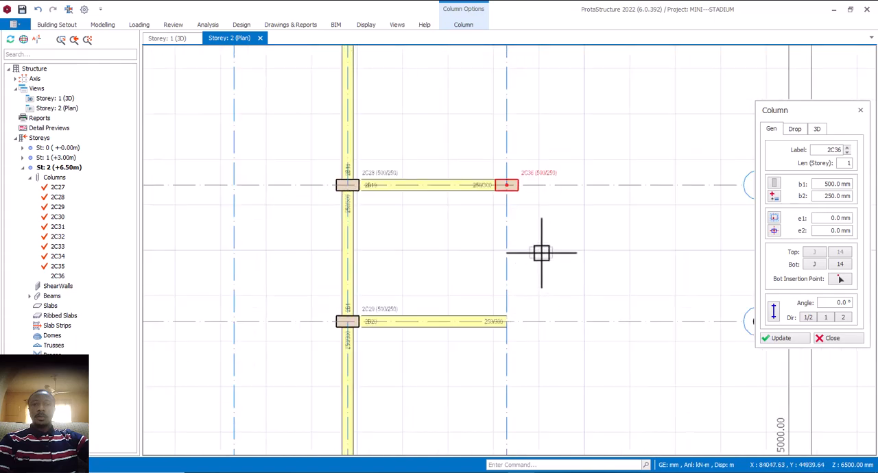
{"action": "left_click", "coordinate": [822, 338]}
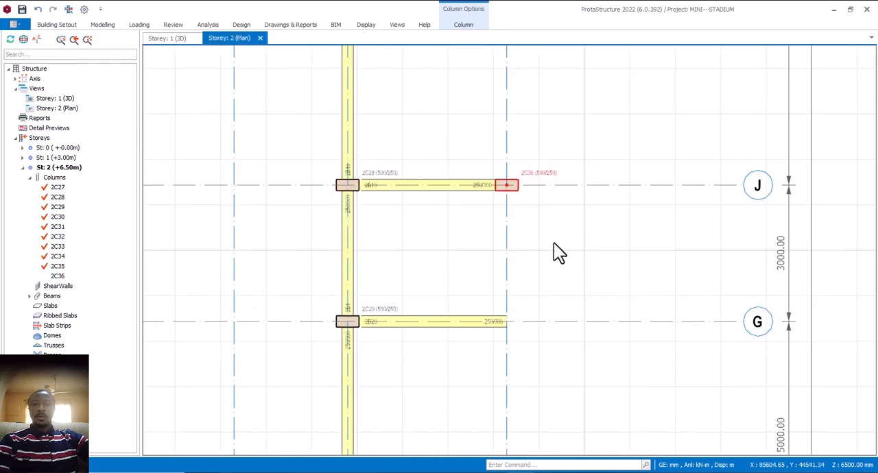
- Place a 500 x 250 mm column at axes G/14 in the Storey 2 plan, reusing the properties of the J/14 column
{"action": "left_click", "coordinate": [517, 178]}
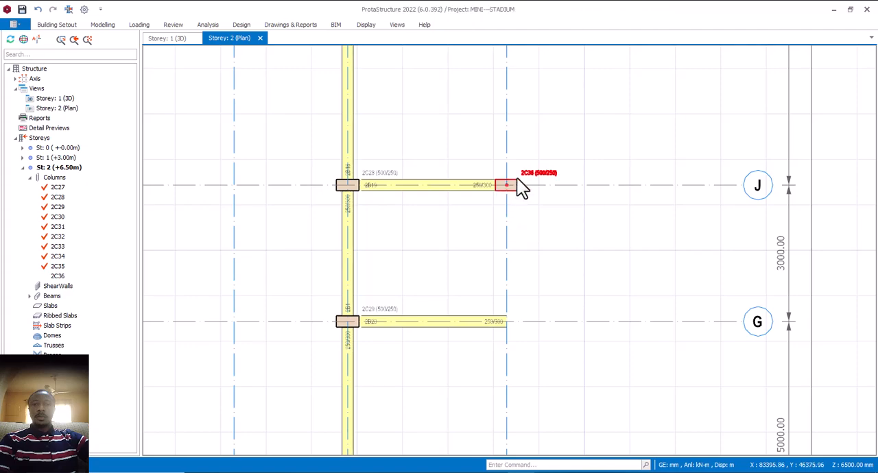
{"action": "scroll", "coordinate": [519, 189], "scroll_direction": "down", "scroll_amount": 3}
{"action": "scroll", "coordinate": [518, 189], "scroll_direction": "up", "scroll_amount": 4}
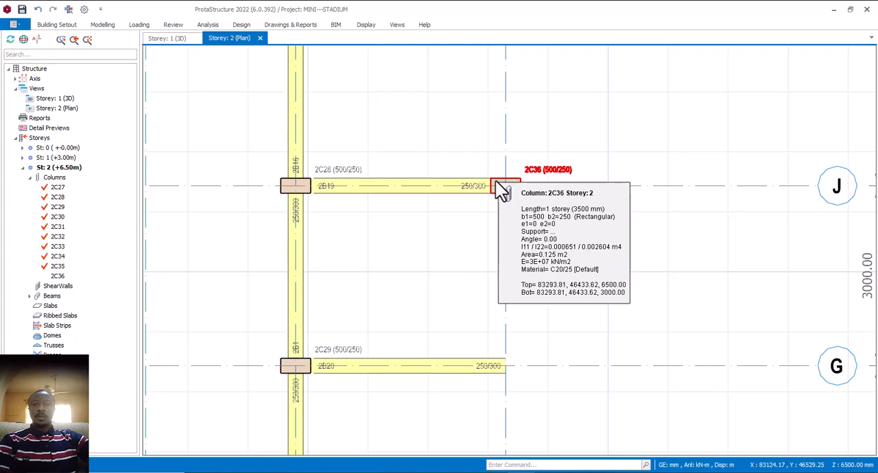
{"action": "double_click", "coordinate": [490, 208]}
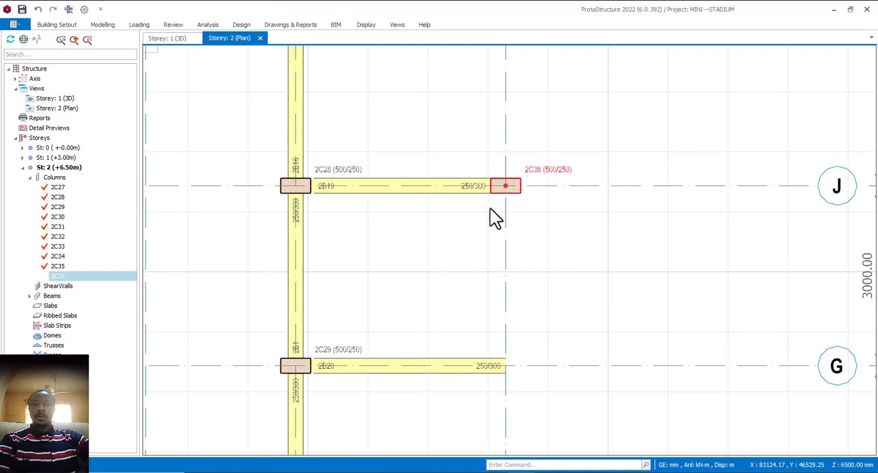
{"action": "scroll", "coordinate": [490, 206], "scroll_direction": "down", "scroll_amount": 3}
{"action": "scroll", "coordinate": [500, 271], "scroll_direction": "up", "scroll_amount": 4}
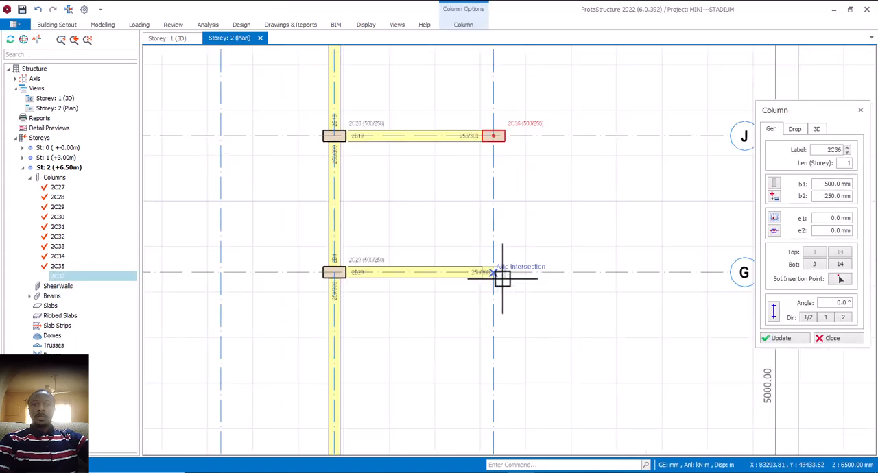
{"action": "left_click", "coordinate": [488, 268]}
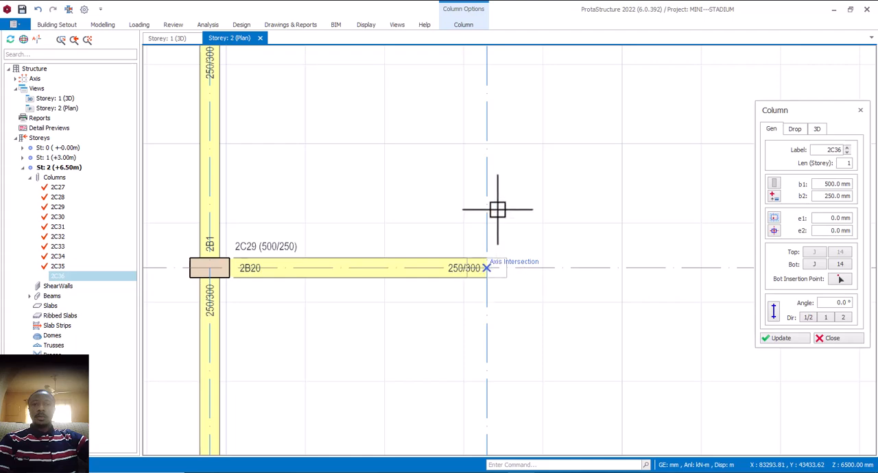
- Add 500 x 250 mm columns at the F/14 and E/14 axis intersections of Storey 2
{"action": "scroll", "coordinate": [499, 198], "scroll_direction": "down", "scroll_amount": 2}
{"action": "scroll", "coordinate": [499, 198], "scroll_direction": "down", "scroll_amount": 3}
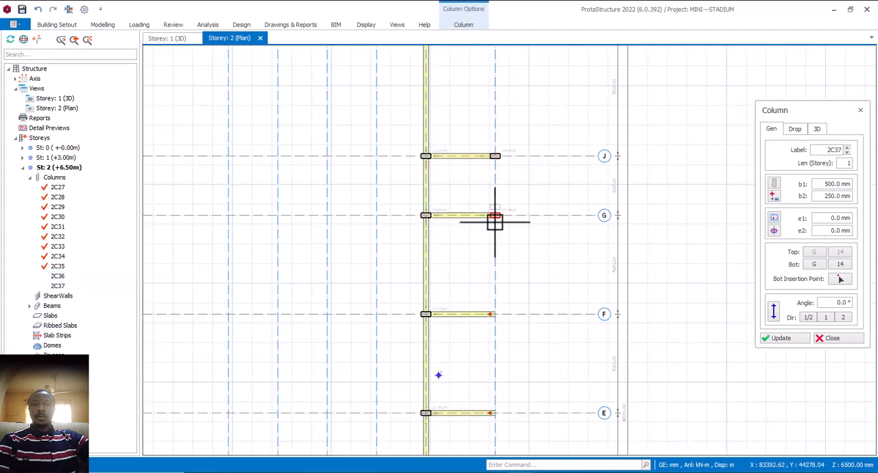
{"action": "scroll", "coordinate": [496, 313], "scroll_direction": "up", "scroll_amount": 4}
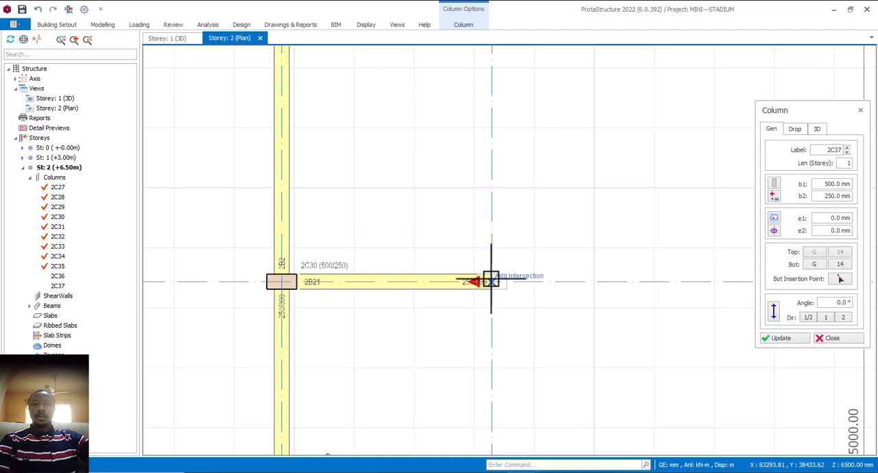
{"action": "left_click", "coordinate": [491, 281]}
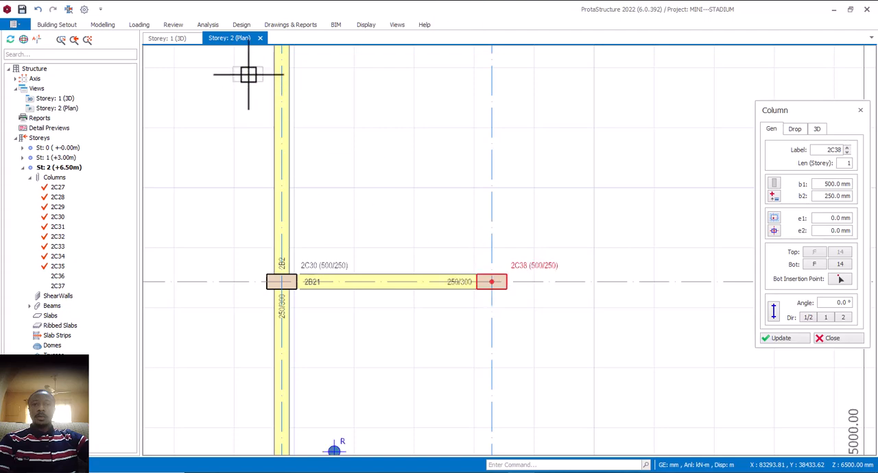
{"action": "scroll", "coordinate": [422, 247], "scroll_direction": "down", "scroll_amount": 2}
{"action": "scroll", "coordinate": [439, 324], "scroll_direction": "up", "scroll_amount": 2}
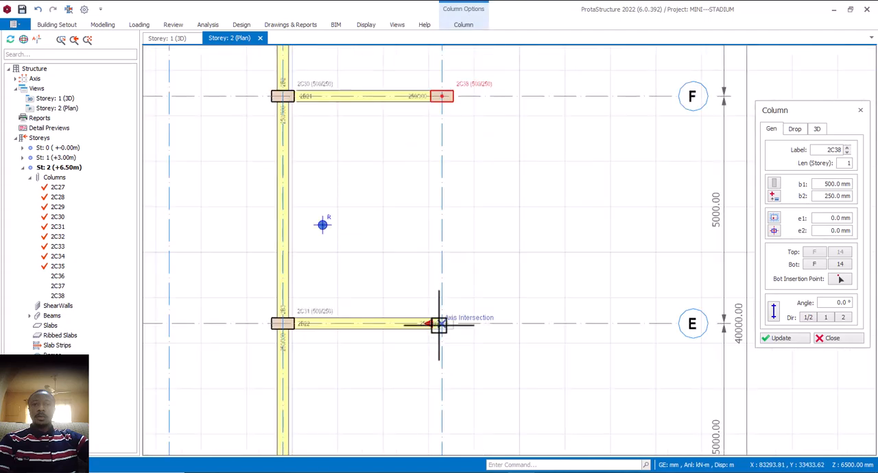
{"action": "left_click", "coordinate": [445, 229]}
- Add 500 x 250 mm columns at the D/14 and C/14 axis intersections of Storey 2
{"action": "scroll", "coordinate": [445, 229], "scroll_direction": "down", "scroll_amount": 4}
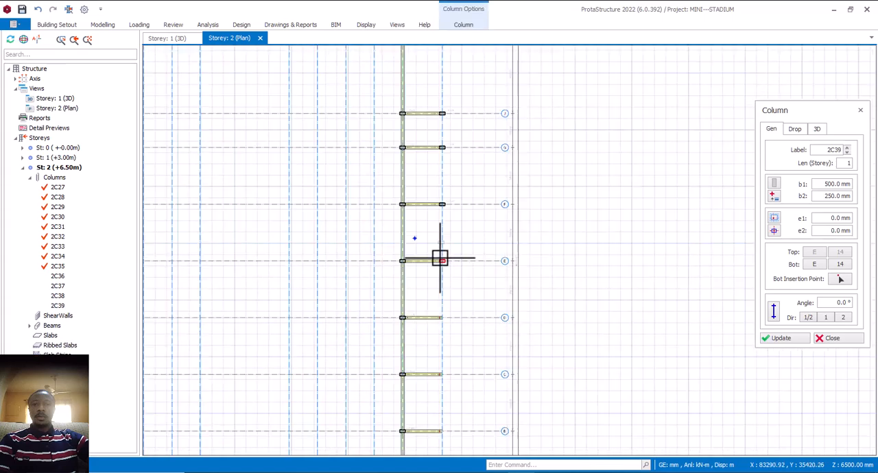
{"action": "scroll", "coordinate": [443, 317], "scroll_direction": "up", "scroll_amount": 4}
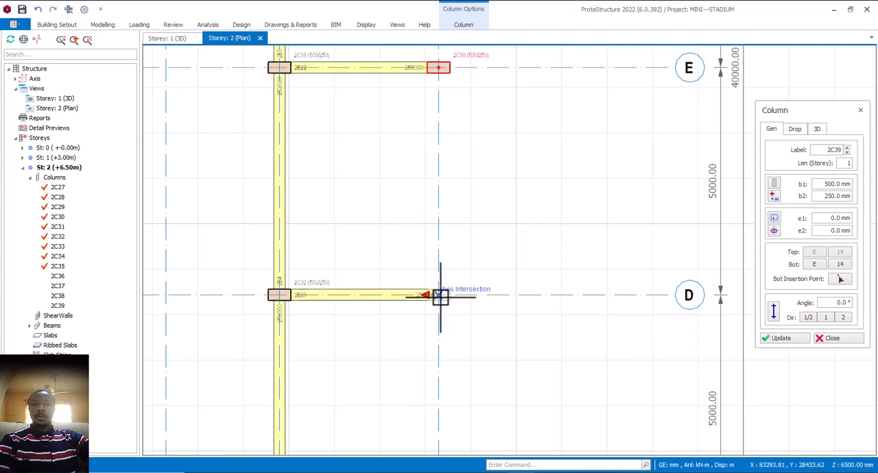
{"action": "left_click", "coordinate": [447, 252]}
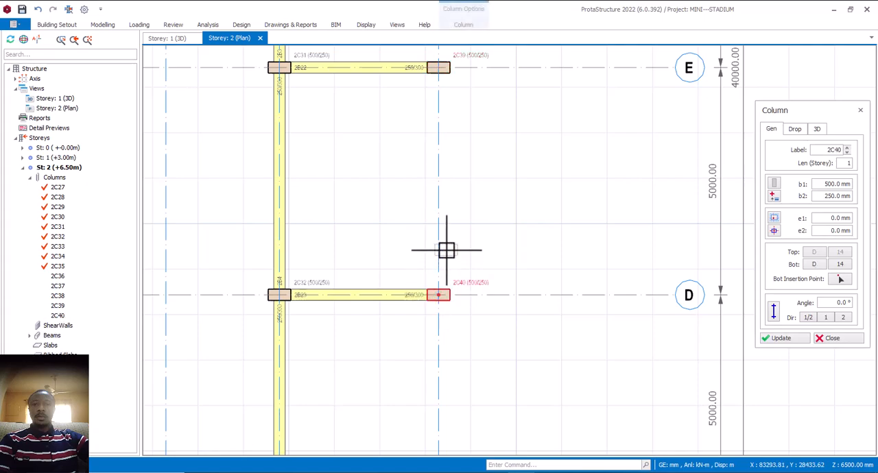
{"action": "scroll", "coordinate": [443, 264], "scroll_direction": "down", "scroll_amount": 4}
{"action": "scroll", "coordinate": [447, 310], "scroll_direction": "up", "scroll_amount": 4}
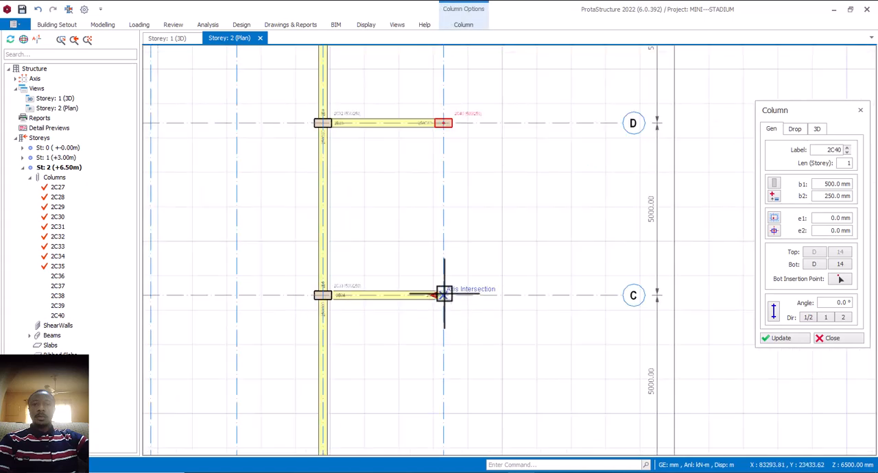
{"action": "left_click", "coordinate": [454, 248]}
- Add 500 x 250 mm columns at the B/14 and A/14 axis intersections, finishing this run of column placement
{"action": "scroll", "coordinate": [453, 288], "scroll_direction": "down", "scroll_amount": 4}
{"action": "scroll", "coordinate": [450, 329], "scroll_direction": "up", "scroll_amount": 5}
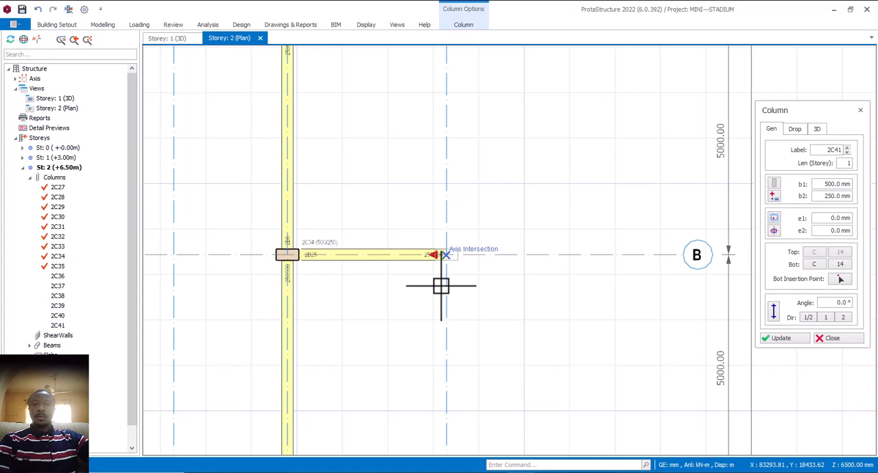
{"action": "left_click", "coordinate": [441, 286]}
{"action": "scroll", "coordinate": [444, 278], "scroll_direction": "down", "scroll_amount": 4}
{"action": "scroll", "coordinate": [446, 306], "scroll_direction": "up", "scroll_amount": 2}
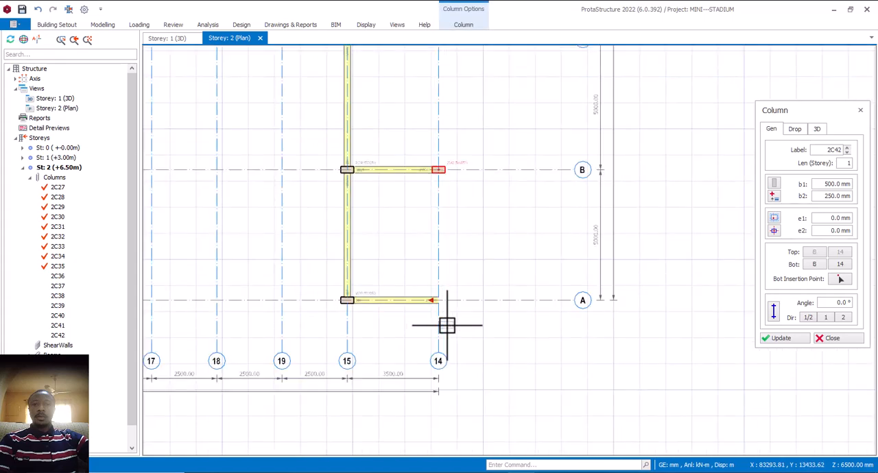
{"action": "scroll", "coordinate": [447, 325], "scroll_direction": "up", "scroll_amount": 1}
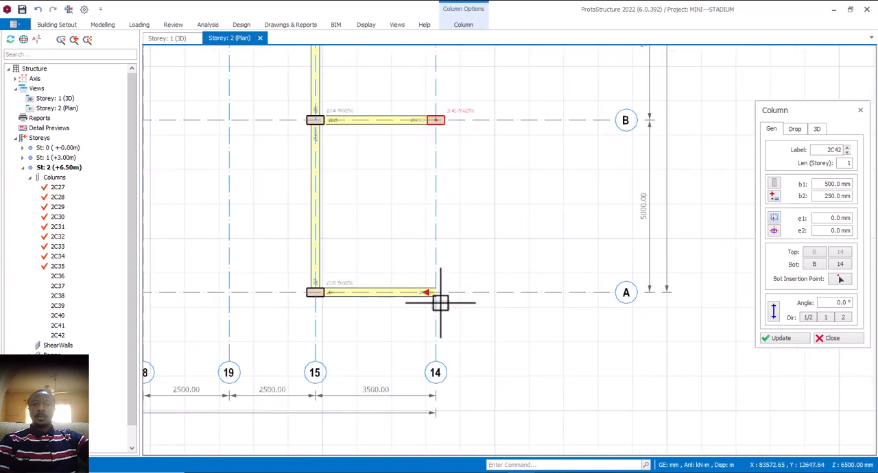
{"action": "left_click", "coordinate": [463, 330]}
{"action": "scroll", "coordinate": [458, 323], "scroll_direction": "down", "scroll_amount": 2}
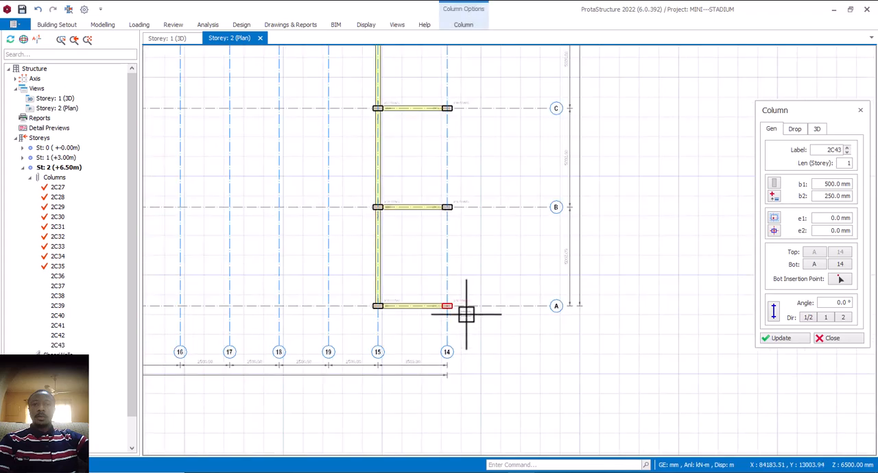
{"action": "key", "text": "Escape"}
{"action": "scroll", "coordinate": [453, 257], "scroll_direction": "down", "scroll_amount": 1}
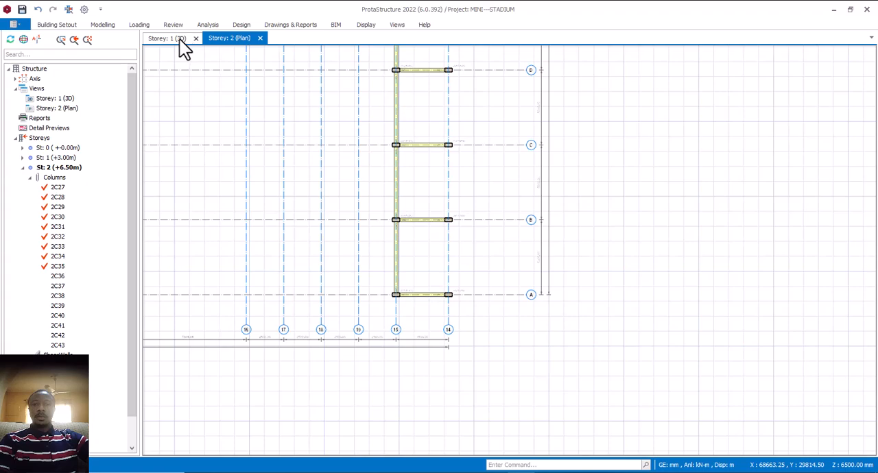
- Inspect the rear columns, beams and walls along axis 14 at the end bay in the 3D view
{"action": "key", "text": "ctrl+Tab"}
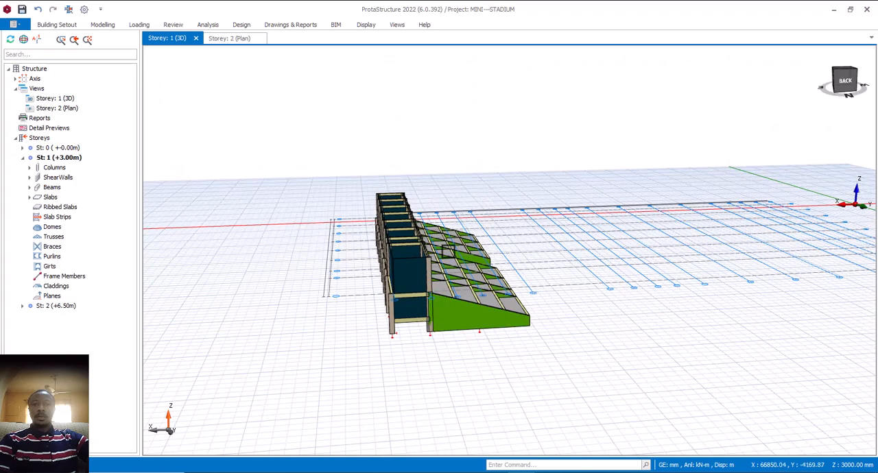
{"action": "scroll", "coordinate": [409, 299], "scroll_direction": "up", "scroll_amount": 4}
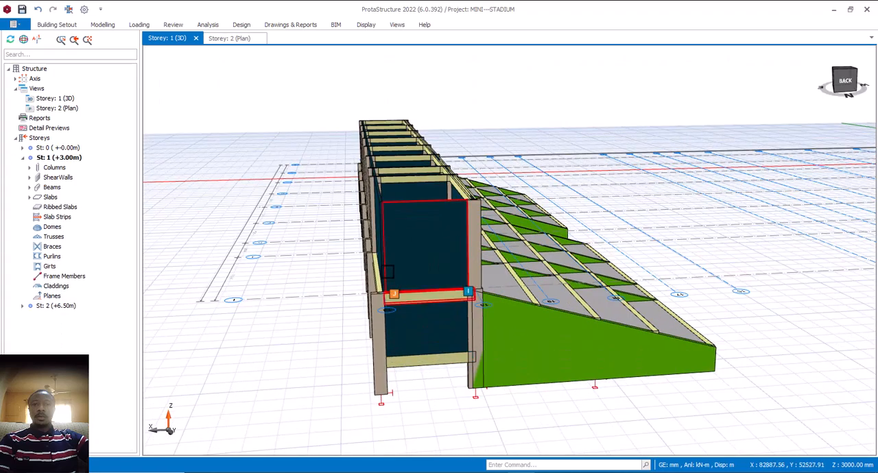
{"action": "scroll", "coordinate": [388, 272], "scroll_direction": "up", "scroll_amount": 3}
{"action": "scroll", "coordinate": [387, 272], "scroll_direction": "down", "scroll_amount": 6}
{"action": "middle_click_drag", "start_coordinate": [376, 276], "coordinate": [387, 278]}
{"action": "scroll", "coordinate": [387, 261], "scroll_direction": "up", "scroll_amount": 5}
{"action": "mouse_move", "coordinate": [387, 256]}
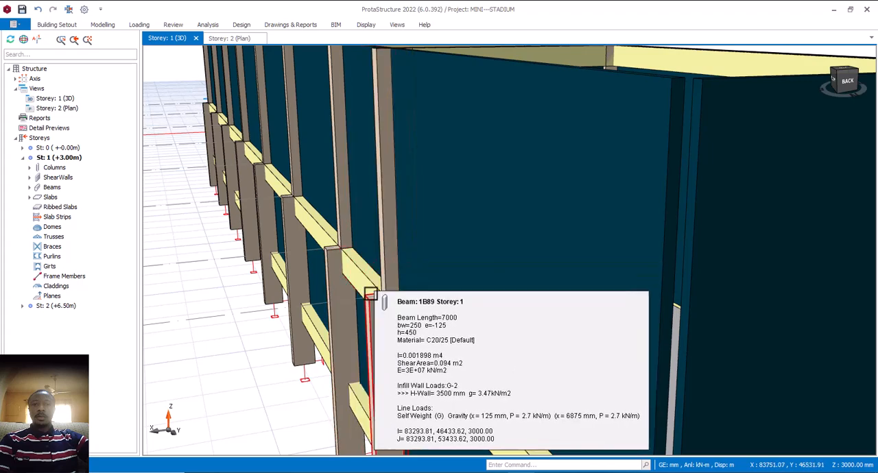
{"action": "scroll", "coordinate": [356, 255], "scroll_direction": "down", "scroll_amount": 8}
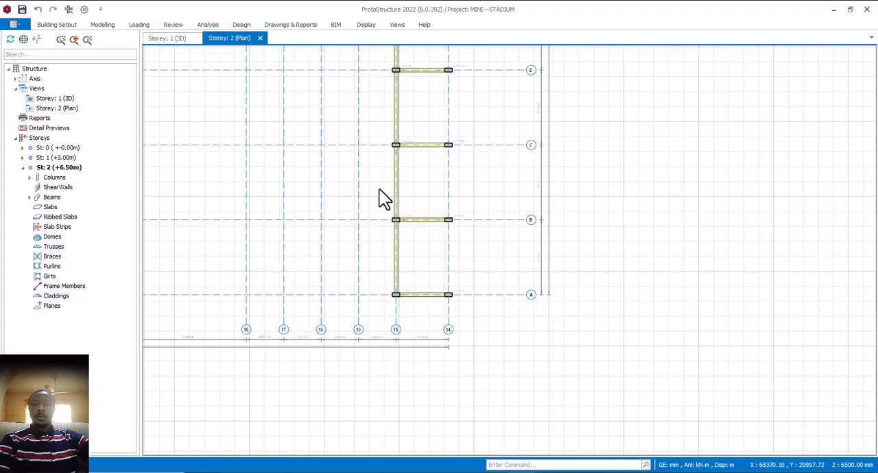
- Place a 500 x 250 mm column at axes I/14 in the Storey 2 plan, reusing the properties of the J/14 column
{"action": "scroll", "coordinate": [437, 282], "scroll_direction": "down", "scroll_amount": 4}
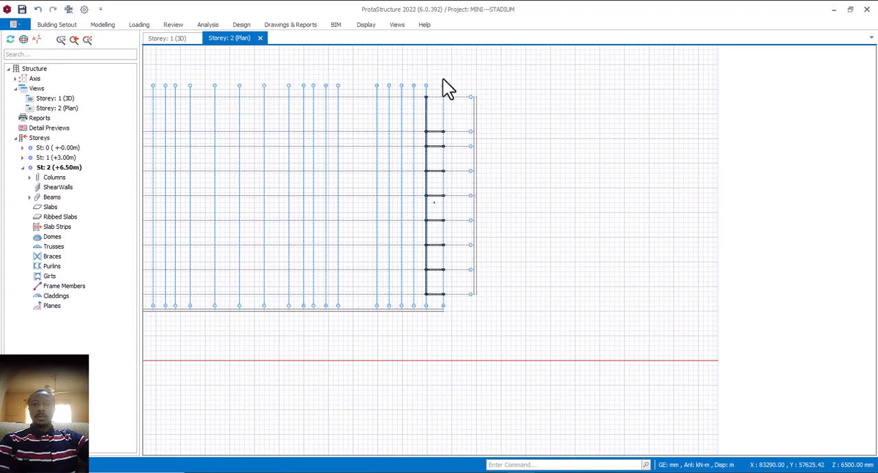
{"action": "scroll", "coordinate": [440, 156], "scroll_direction": "up", "scroll_amount": 4}
{"action": "mouse_move", "coordinate": [457, 288]}
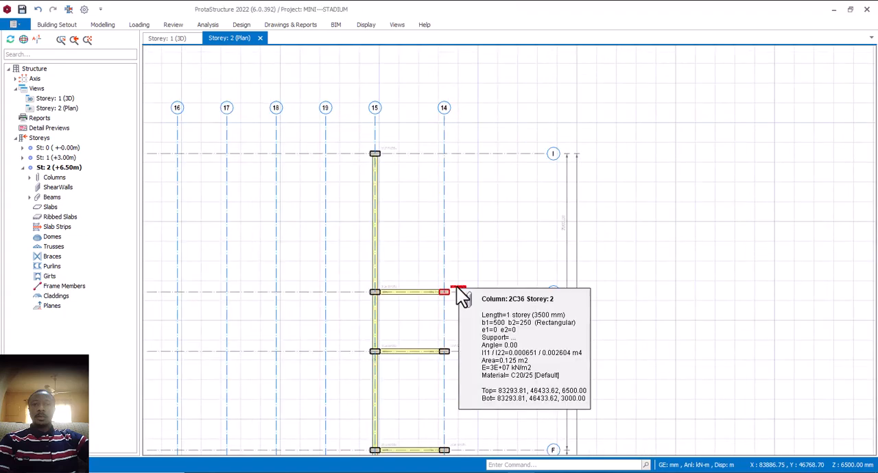
{"action": "left_click", "coordinate": [444, 154]}
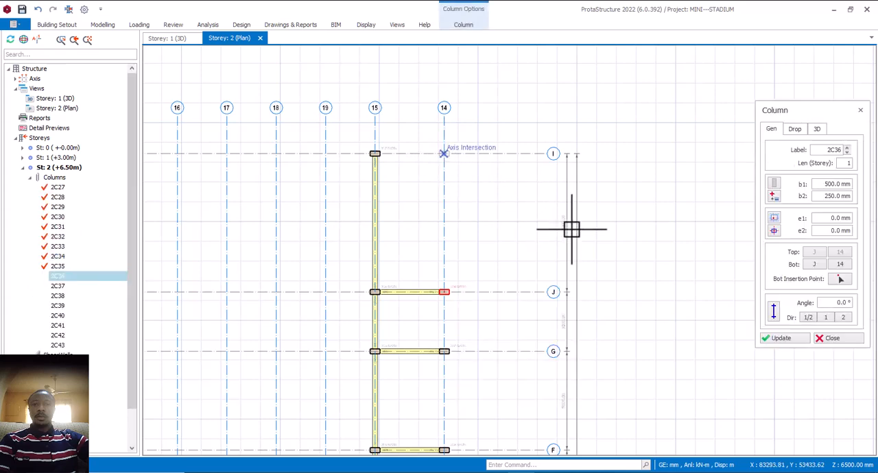
{"action": "left_click", "coordinate": [832, 338]}
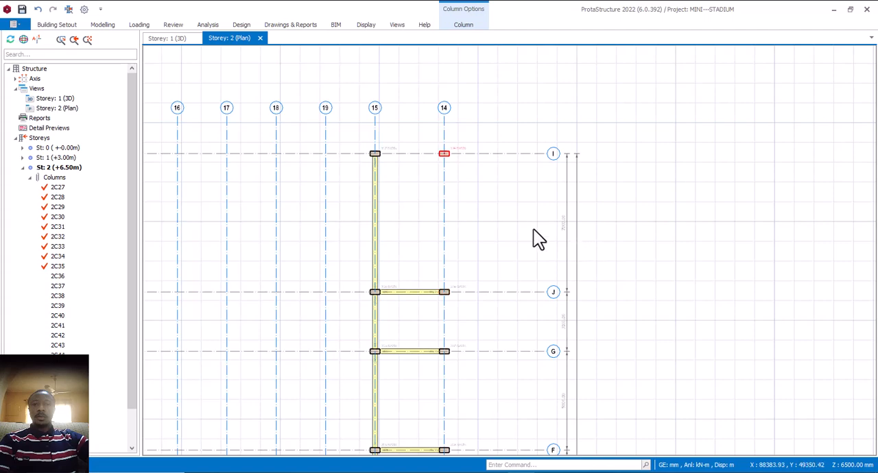
- Lay out a steel truss in the Storey 2 plan from axis intersection I/14 to I/16
{"action": "scroll", "coordinate": [537, 233], "scroll_direction": "down", "scroll_amount": 2}
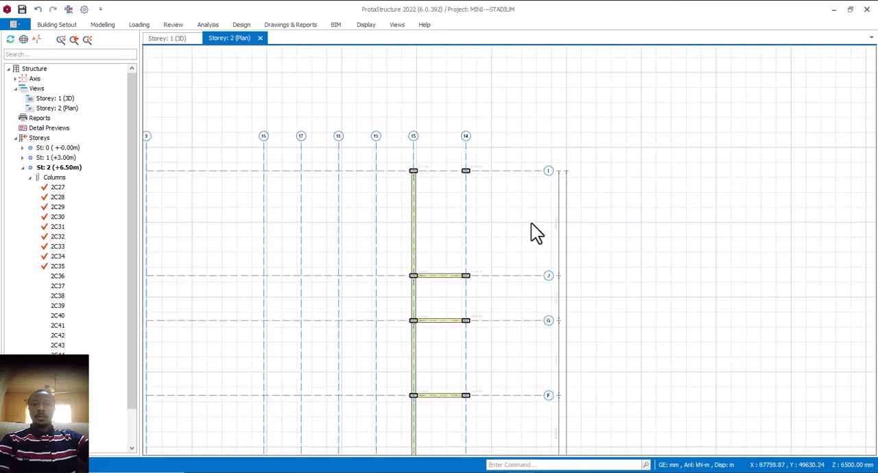
{"action": "middle_click_drag", "start_coordinate": [481, 211], "coordinate": [531, 202]}
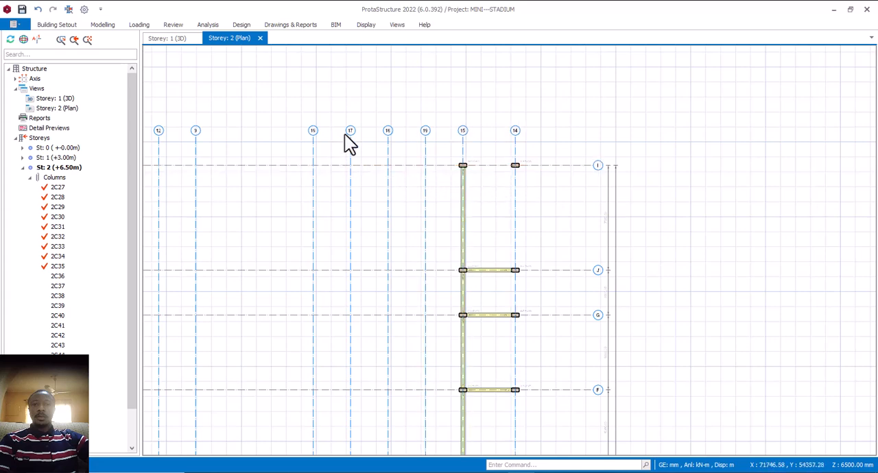
{"action": "left_click", "coordinate": [105, 26]}
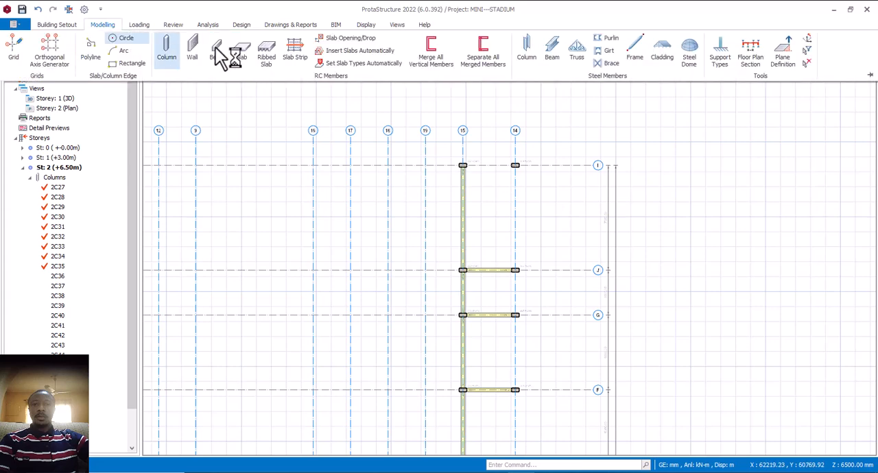
{"action": "left_click", "coordinate": [577, 52]}
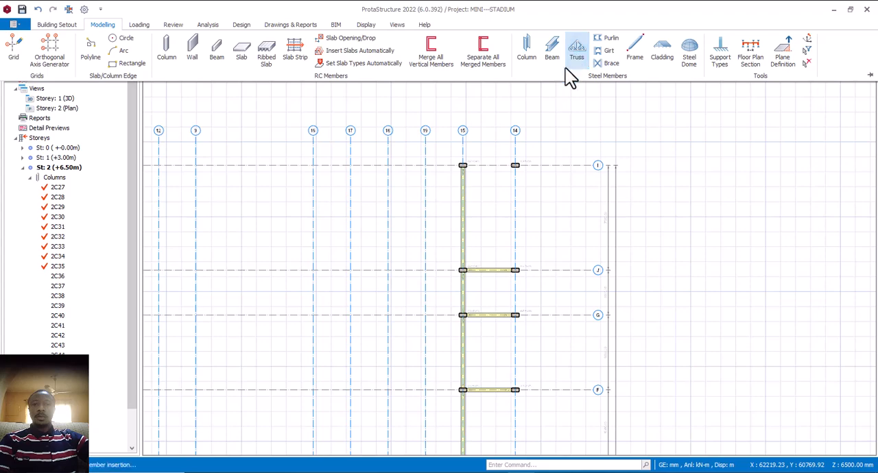
{"action": "scroll", "coordinate": [508, 162], "scroll_direction": "up", "scroll_amount": 3}
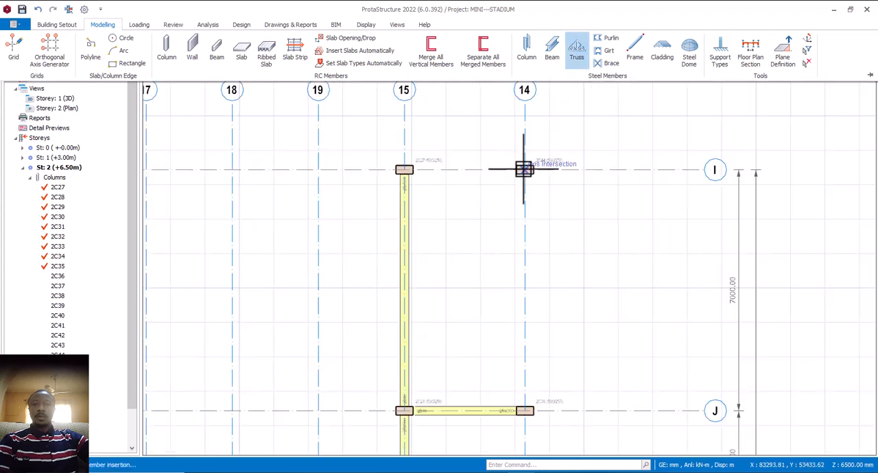
{"action": "left_click", "coordinate": [524, 170]}
{"action": "scroll", "coordinate": [525, 172], "scroll_direction": "down", "scroll_amount": 3}
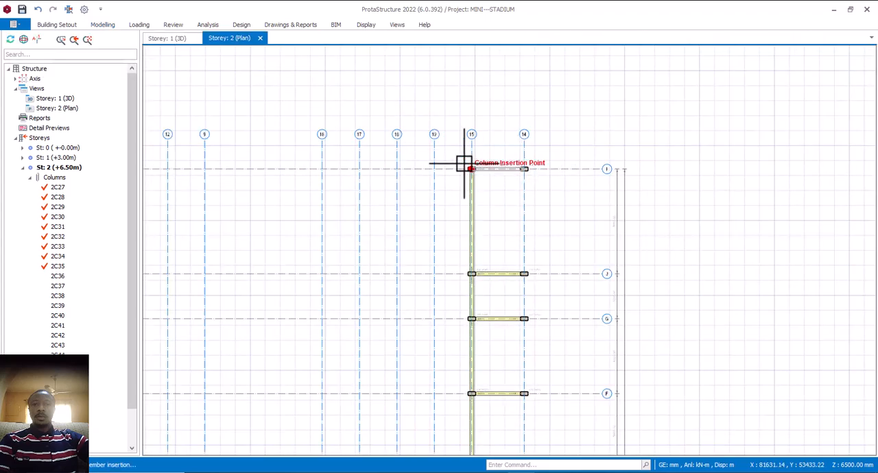
{"action": "scroll", "coordinate": [383, 166], "scroll_direction": "up", "scroll_amount": 2}
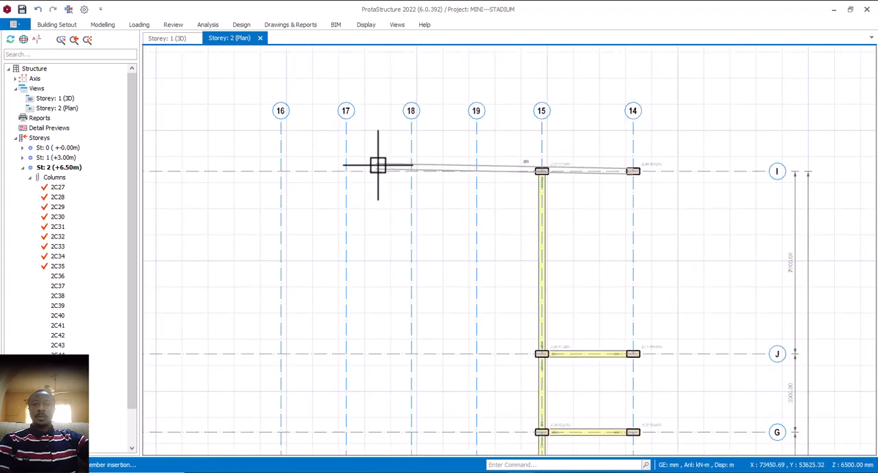
{"action": "left_click", "coordinate": [282, 171]}
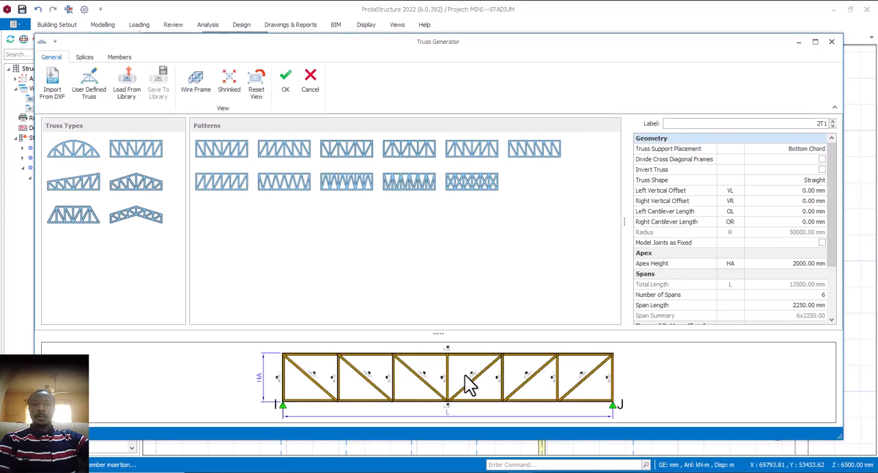
- Choose the single-slope truss type with its default pattern, create the truss and end truss insertion
{"action": "scroll", "coordinate": [461, 376], "scroll_direction": "up", "scroll_amount": 1}
{"action": "scroll", "coordinate": [462, 376], "scroll_direction": "down", "scroll_amount": 2}
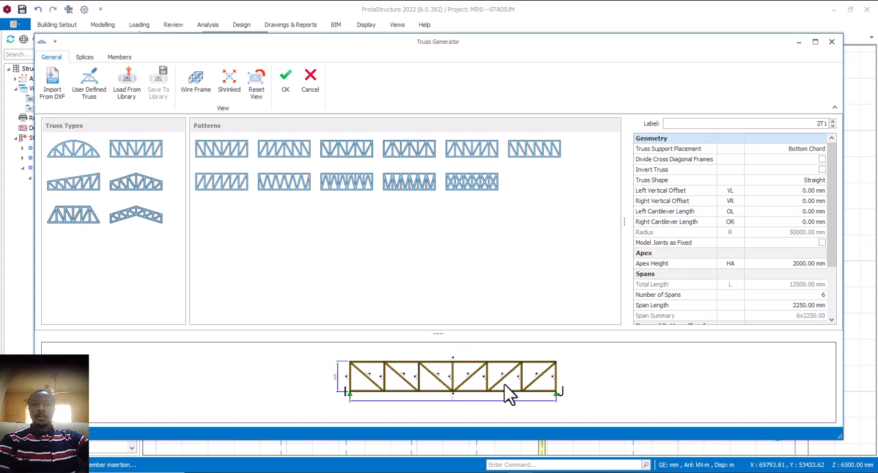
{"action": "left_click", "coordinate": [82, 183]}
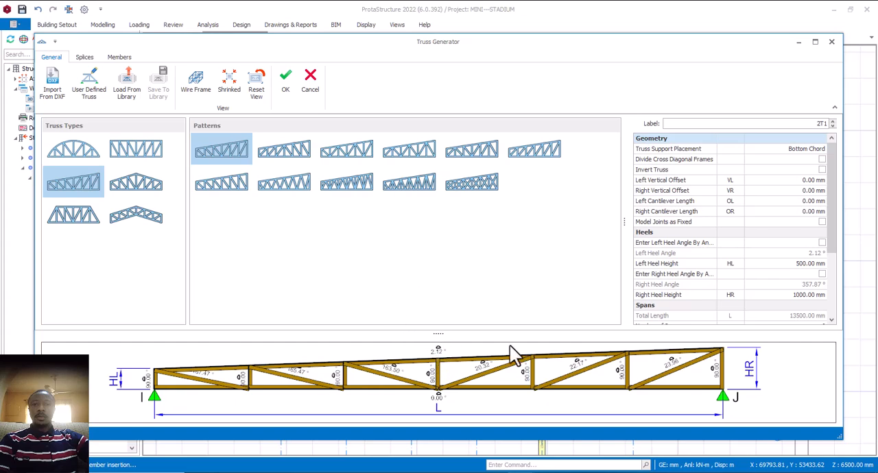
{"action": "left_click", "coordinate": [285, 81]}
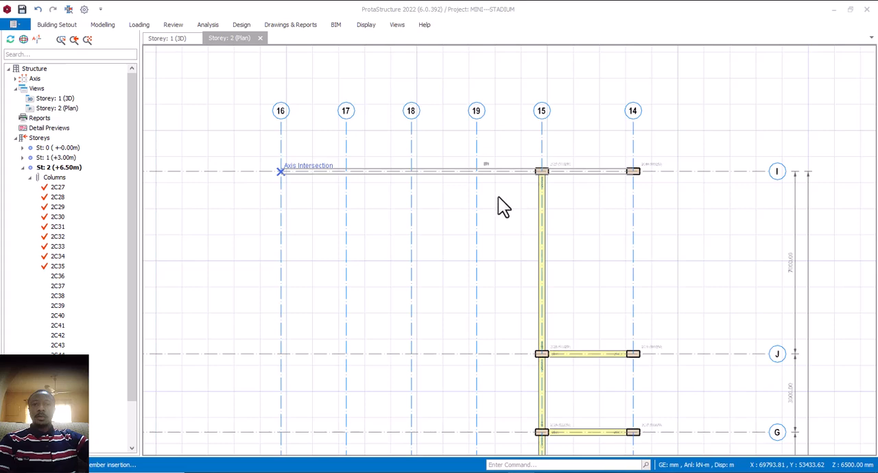
{"action": "key", "text": "Escape"}
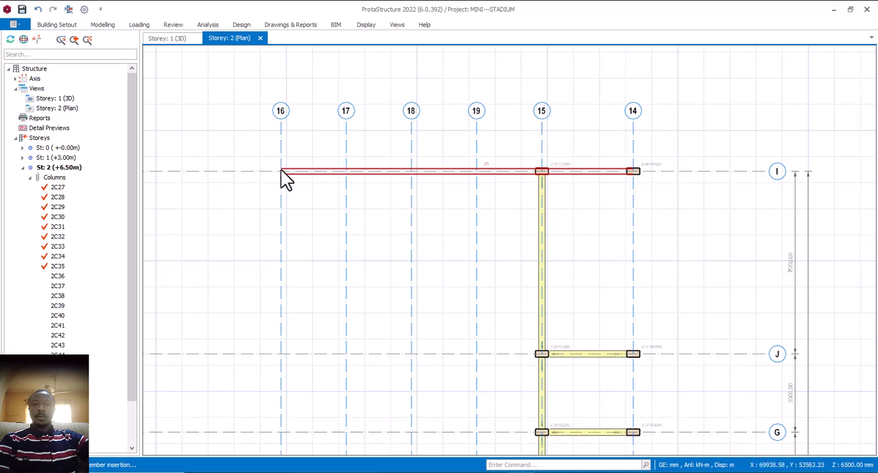
- Examine the slope direction and column support of the new axis I truss in the 3D view
{"action": "left_click", "coordinate": [179, 40]}
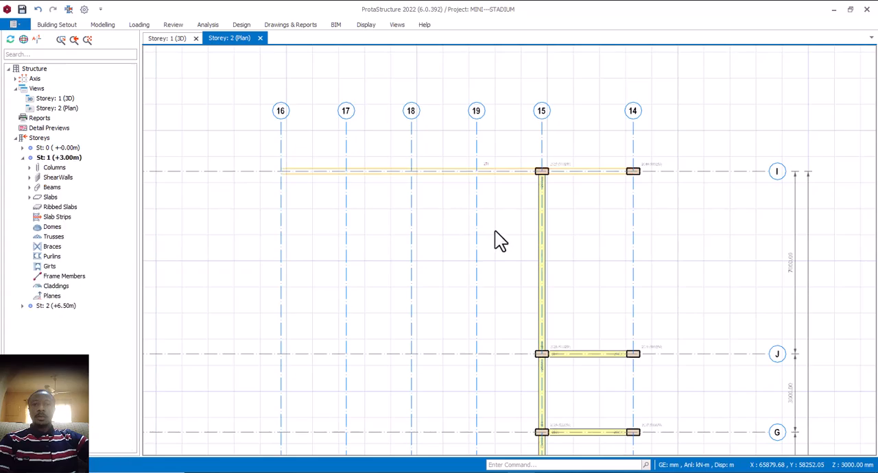
{"action": "scroll", "coordinate": [525, 249], "scroll_direction": "up", "scroll_amount": 3}
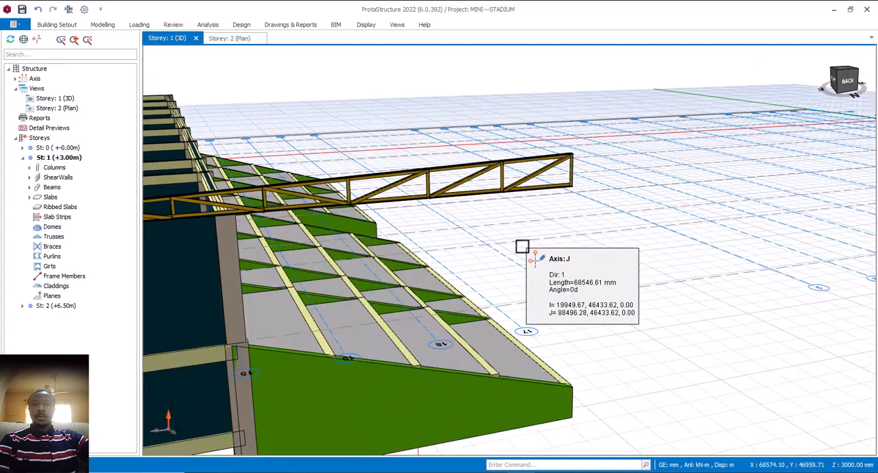
{"action": "scroll", "coordinate": [489, 236], "scroll_direction": "down", "scroll_amount": 3}
{"action": "middle_click_drag", "start_coordinate": [496, 239], "coordinate": [504, 249]}
{"action": "scroll", "coordinate": [308, 218], "scroll_direction": "up", "scroll_amount": 5}
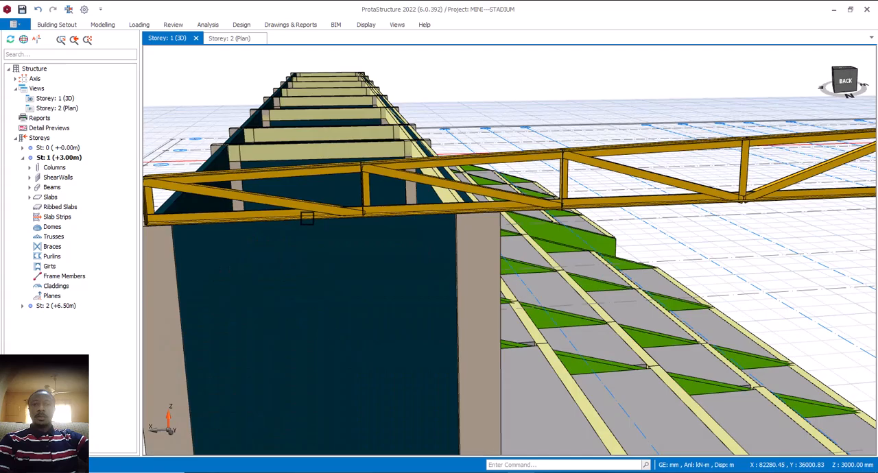
{"action": "scroll", "coordinate": [307, 220], "scroll_direction": "down", "scroll_amount": 5}
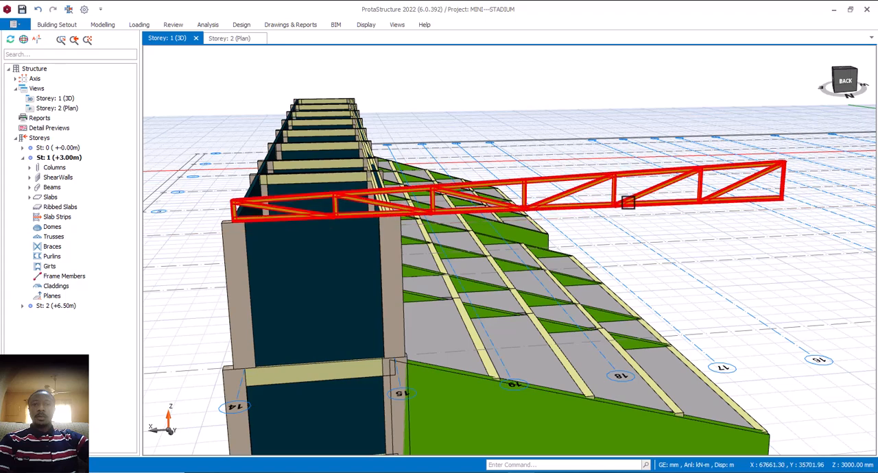
- Set the axis I truss's left heel height to 1000 mm and right heel height to 500 mm, and apply the change
{"action": "mouse_move", "coordinate": [628, 203]}
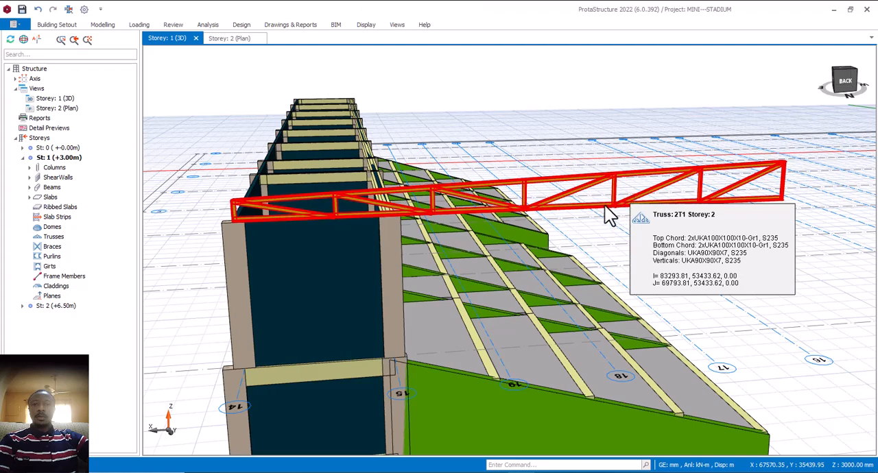
{"action": "double_click", "coordinate": [603, 205]}
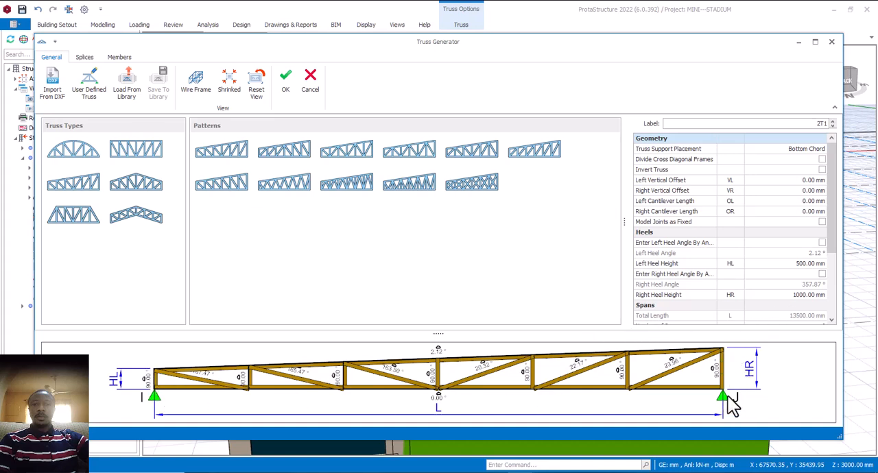
{"action": "left_click", "coordinate": [804, 267]}
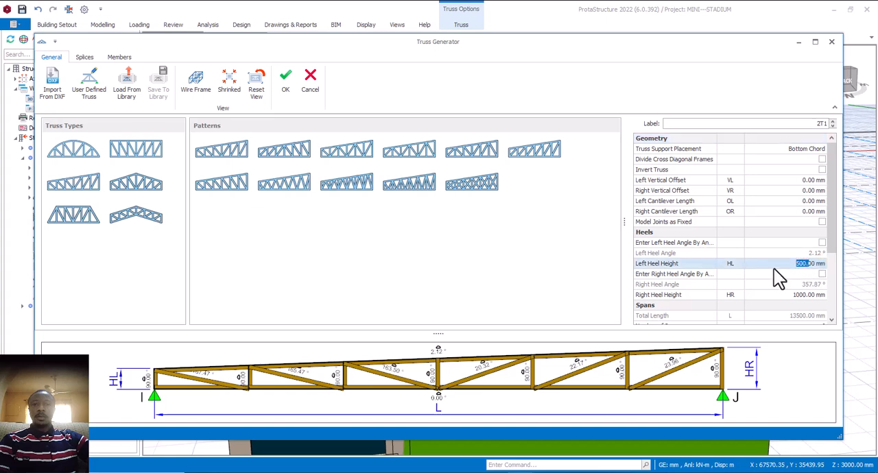
{"action": "type", "text": "10000"}
{"action": "key", "text": "Return"}
{"action": "left_click", "coordinate": [814, 295]}
{"action": "type", "text": "500"}
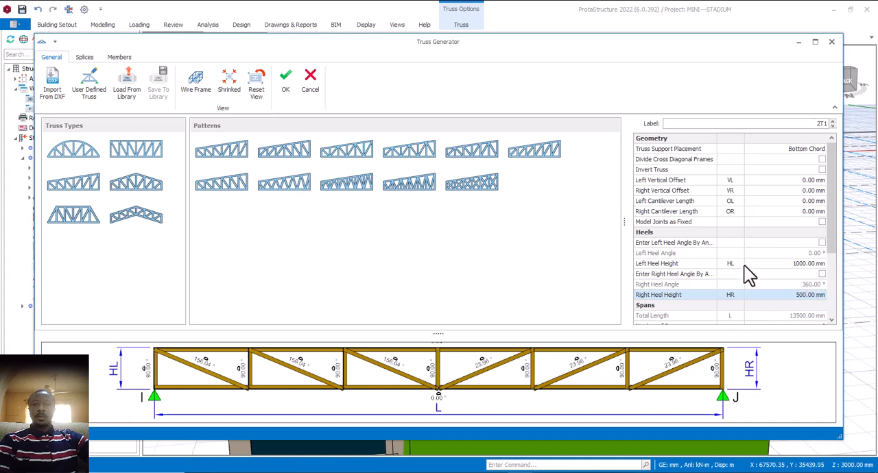
{"action": "left_click", "coordinate": [789, 267]}
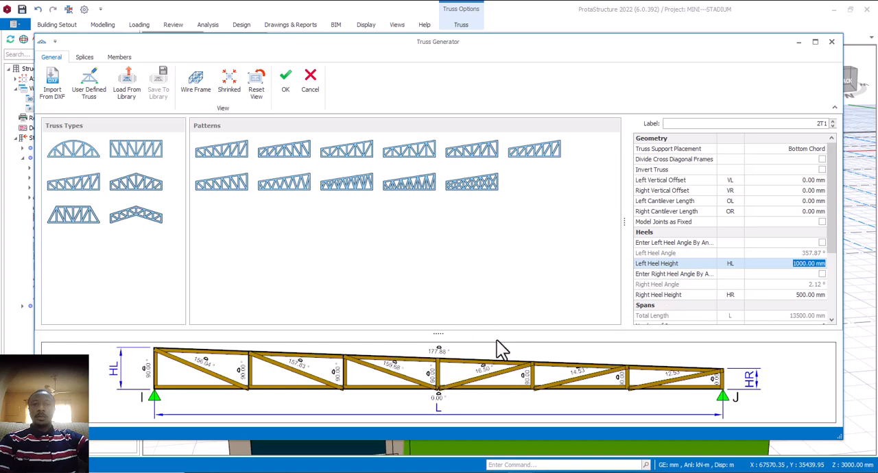
{"action": "left_click", "coordinate": [287, 86]}
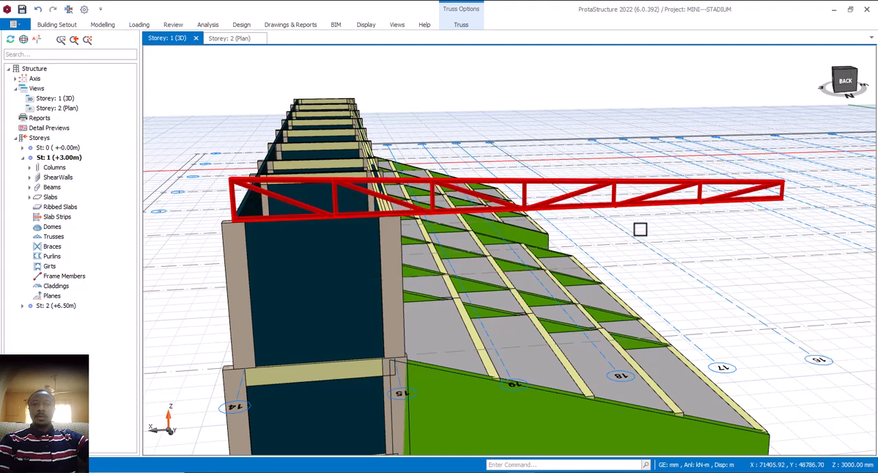
- Examine the modified truss's profile above the end bay and stands in the 3D view
{"action": "left_click", "coordinate": [640, 229]}
{"action": "scroll", "coordinate": [638, 231], "scroll_direction": "down", "scroll_amount": 4}
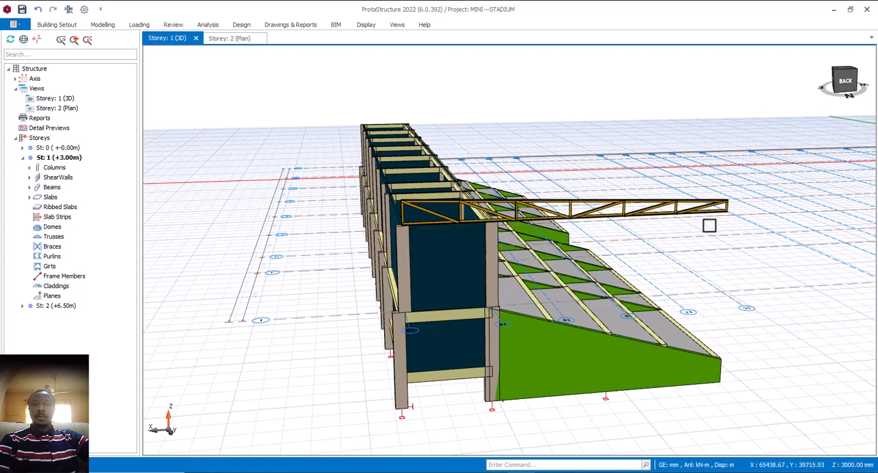
{"action": "scroll", "coordinate": [710, 224], "scroll_direction": "up", "scroll_amount": 3}
{"action": "scroll", "coordinate": [706, 231], "scroll_direction": "down", "scroll_amount": 3}
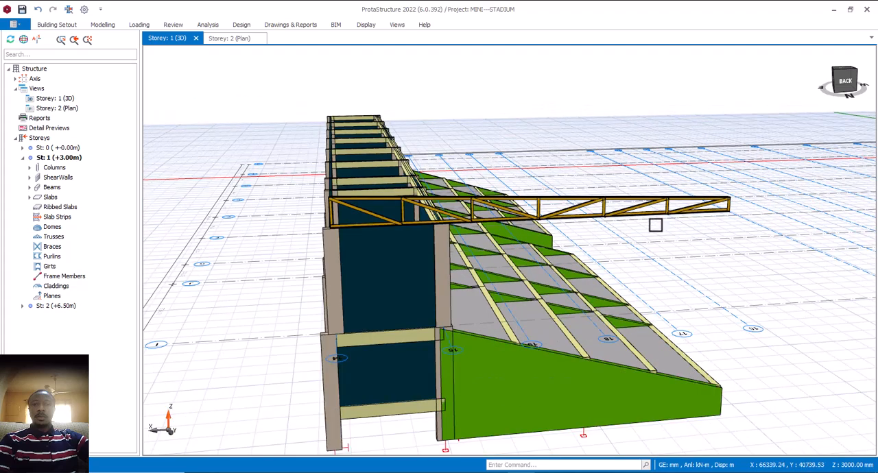
{"action": "scroll", "coordinate": [658, 219], "scroll_direction": "up", "scroll_amount": 3}
{"action": "scroll", "coordinate": [656, 174], "scroll_direction": "down", "scroll_amount": 4}
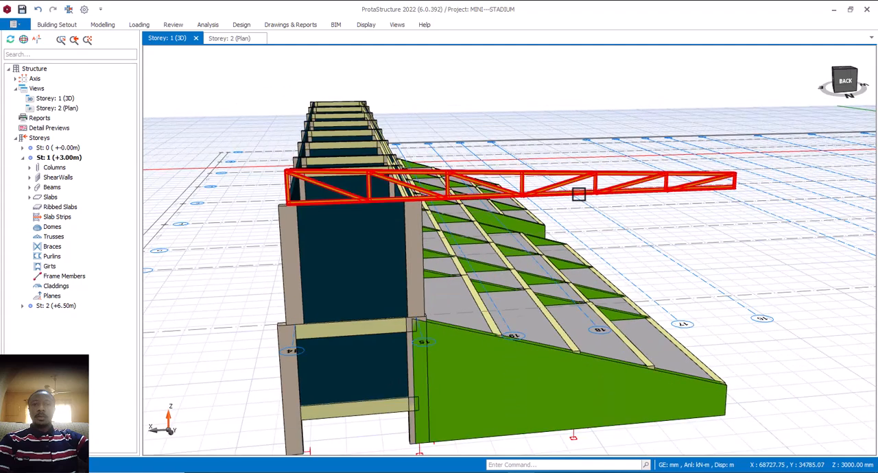
- Reopen the axis I truss's settings and enable Invert Truss
{"action": "mouse_move", "coordinate": [589, 184]}
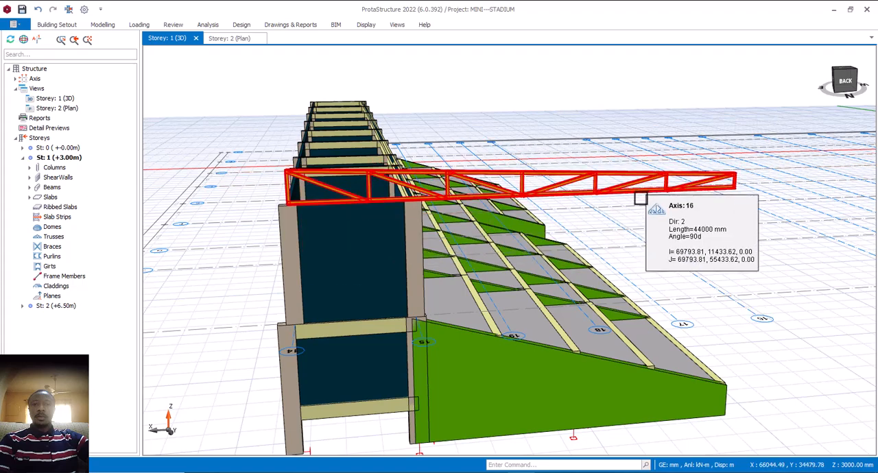
{"action": "double_click", "coordinate": [562, 193]}
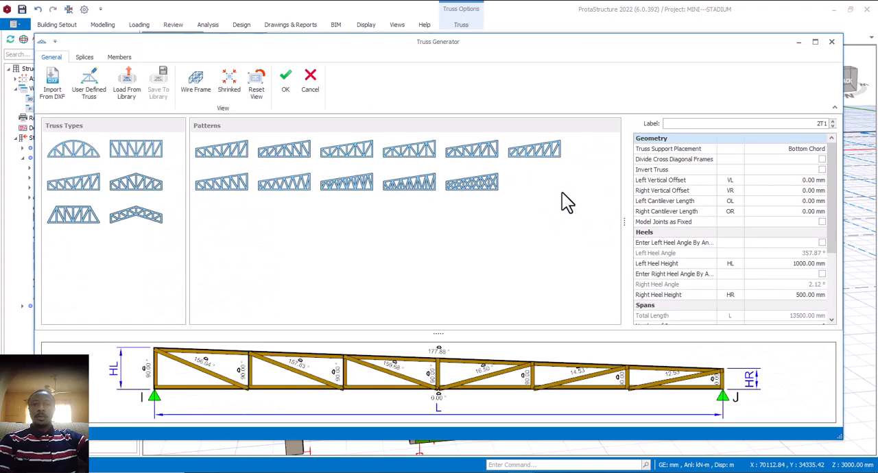
{"action": "scroll", "coordinate": [480, 361], "scroll_direction": "down", "scroll_amount": 5}
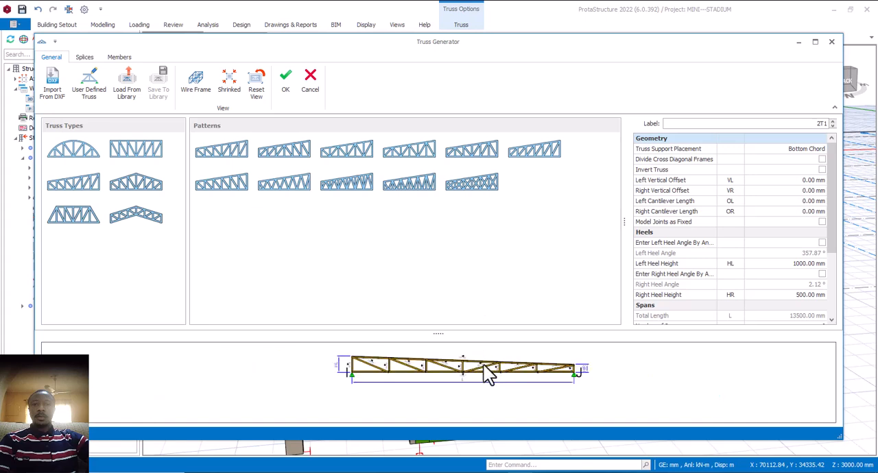
{"action": "scroll", "coordinate": [485, 365], "scroll_direction": "up", "scroll_amount": 5}
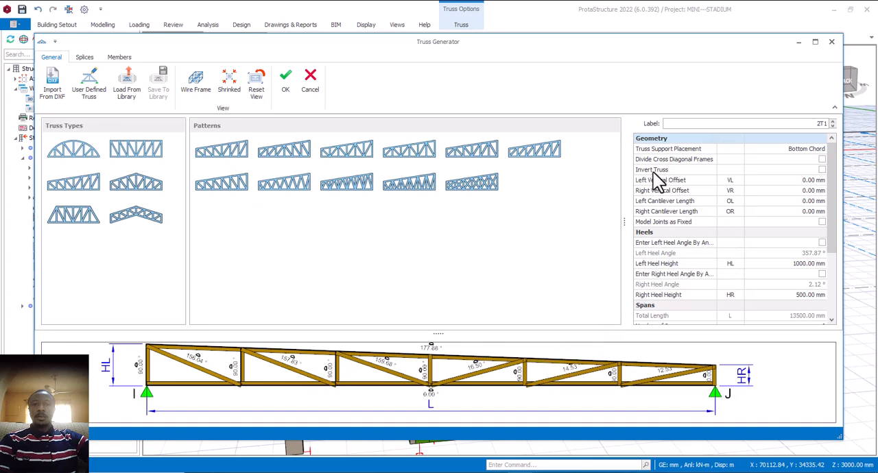
{"action": "left_click", "coordinate": [823, 169]}
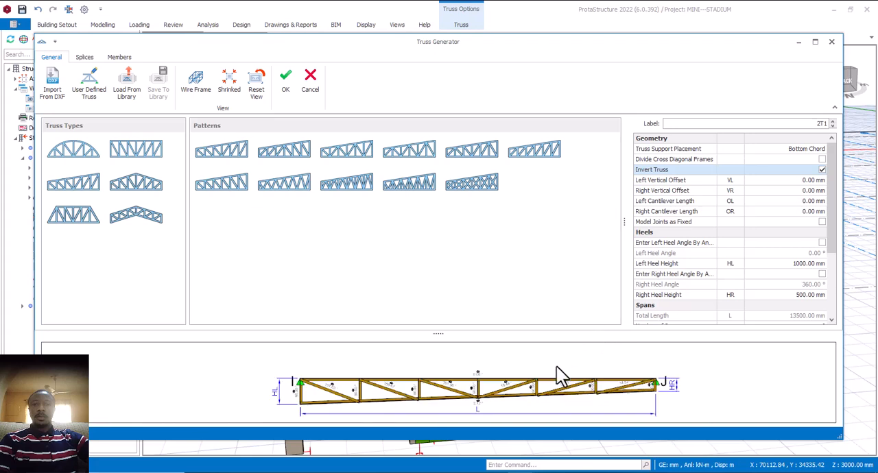
- Examine the inverted truss preview, its support ends, and the left and right heel height settings
{"action": "scroll", "coordinate": [557, 367], "scroll_direction": "down", "scroll_amount": 2}
{"action": "scroll", "coordinate": [551, 383], "scroll_direction": "up", "scroll_amount": 4}
{"action": "scroll", "coordinate": [551, 382], "scroll_direction": "down", "scroll_amount": 2}
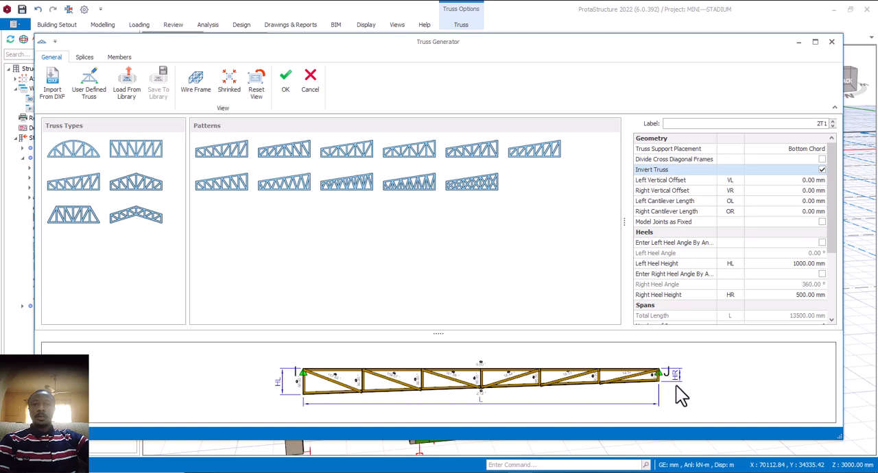
{"action": "scroll", "coordinate": [658, 375], "scroll_direction": "up", "scroll_amount": 3}
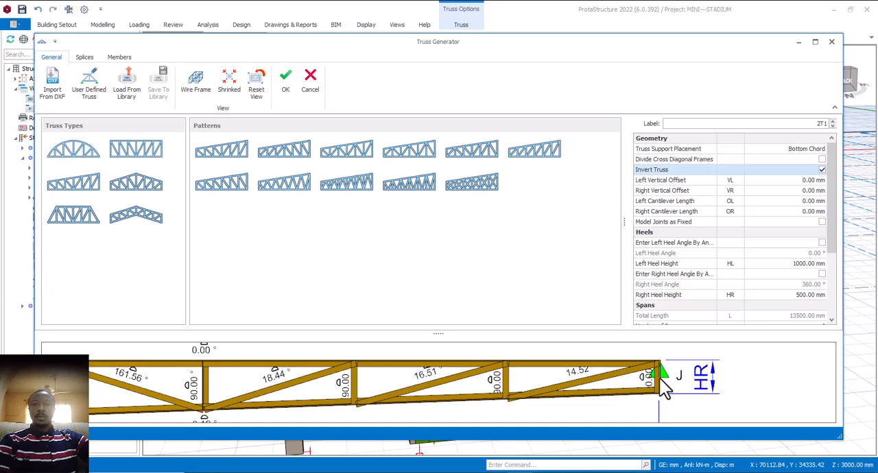
{"action": "scroll", "coordinate": [659, 376], "scroll_direction": "down", "scroll_amount": 4}
{"action": "scroll", "coordinate": [659, 376], "scroll_direction": "up", "scroll_amount": 3}
{"action": "left_click", "coordinate": [803, 296]}
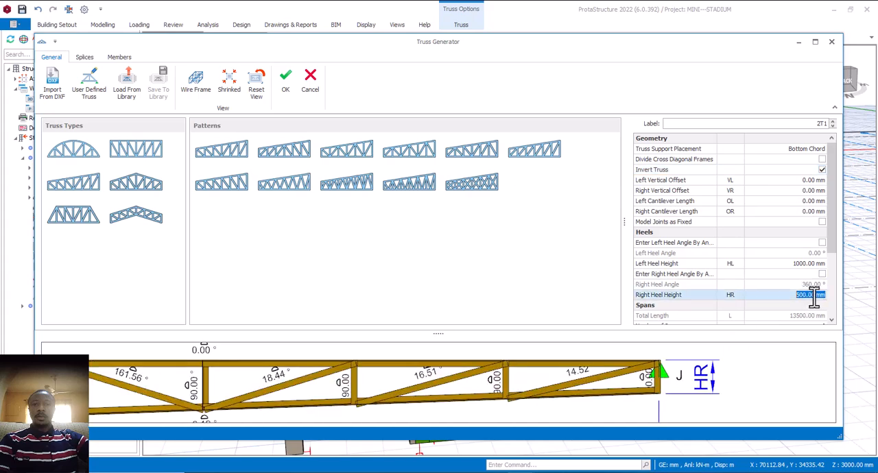
{"action": "left_click", "coordinate": [803, 295]}
{"action": "left_click", "coordinate": [802, 266]}
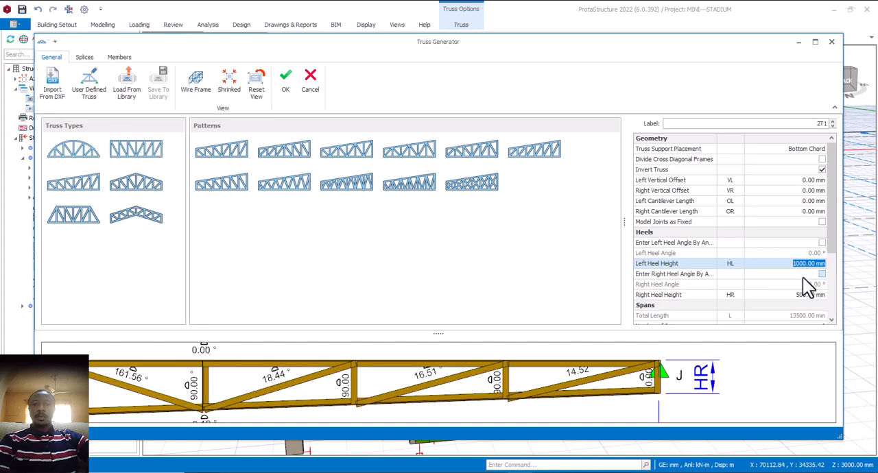
{"action": "scroll", "coordinate": [723, 385], "scroll_direction": "down", "scroll_amount": 5}
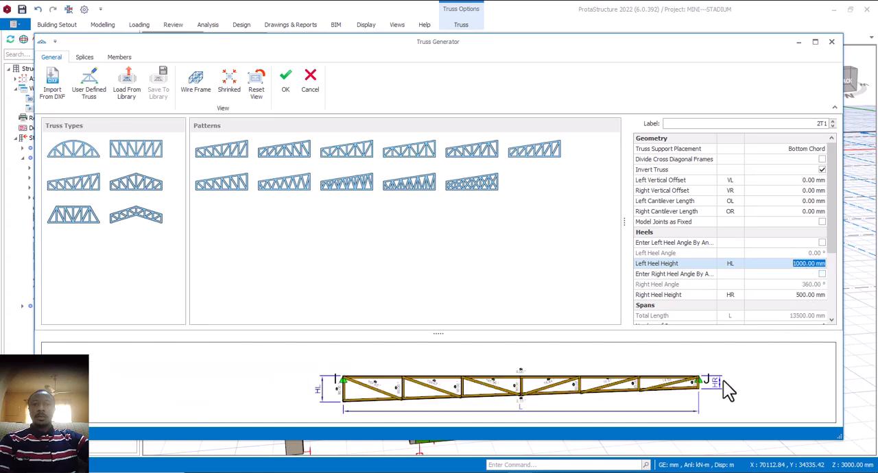
- Try a right heel height of 200 mm on the inverted truss and examine its tapered profile in the preview
{"action": "left_click", "coordinate": [807, 297]}
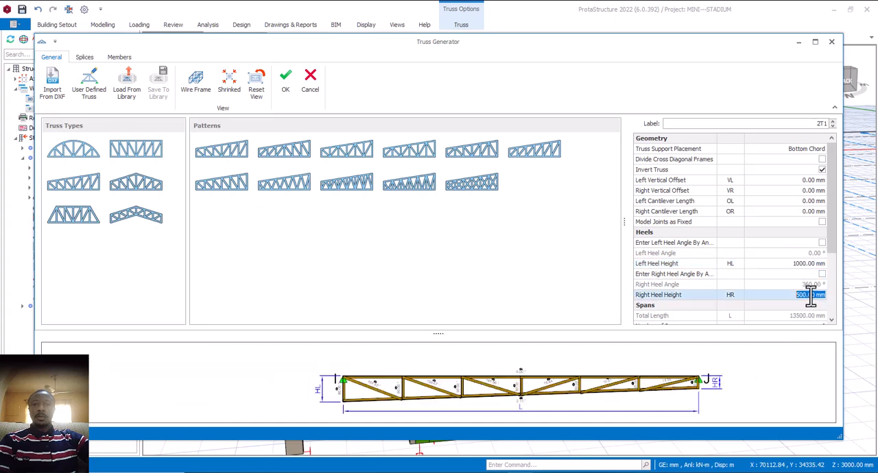
{"action": "left_click_drag", "start_coordinate": [808, 296], "coordinate": [787, 296]}
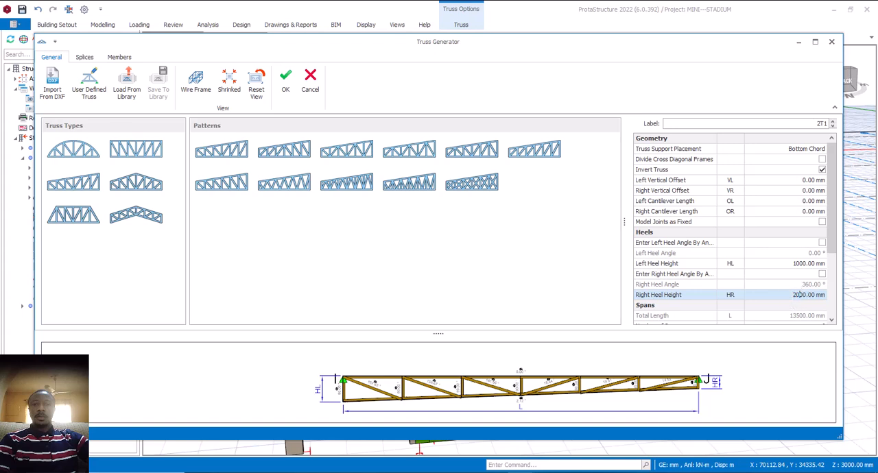
{"action": "type", "text": "2000."}
{"action": "left_click", "coordinate": [802, 263]}
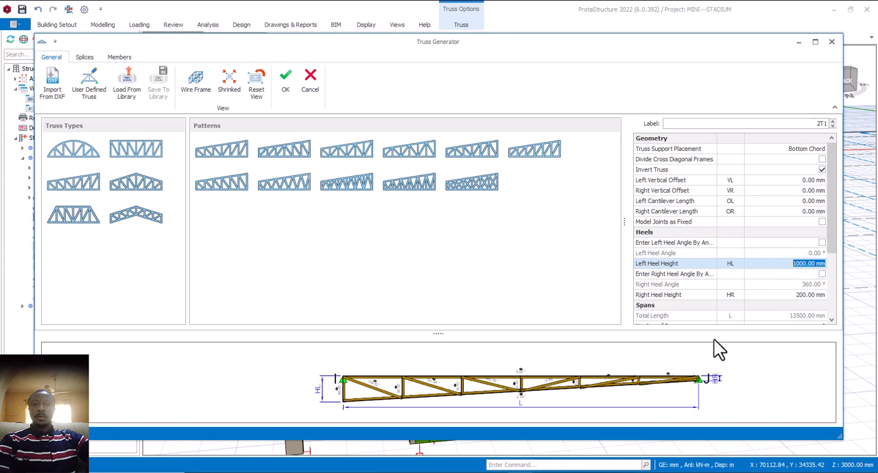
{"action": "scroll", "coordinate": [479, 394], "scroll_direction": "down", "scroll_amount": 1}
{"action": "scroll", "coordinate": [488, 396], "scroll_direction": "up", "scroll_amount": 2}
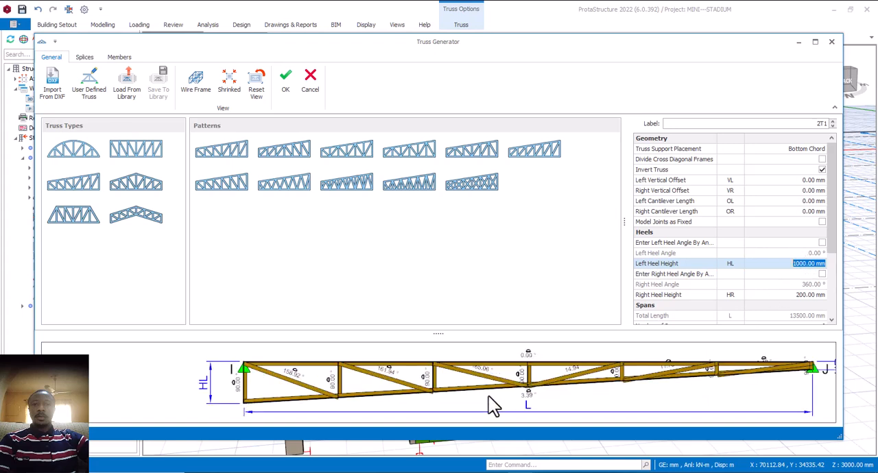
{"action": "scroll", "coordinate": [462, 393], "scroll_direction": "down", "scroll_amount": 1}
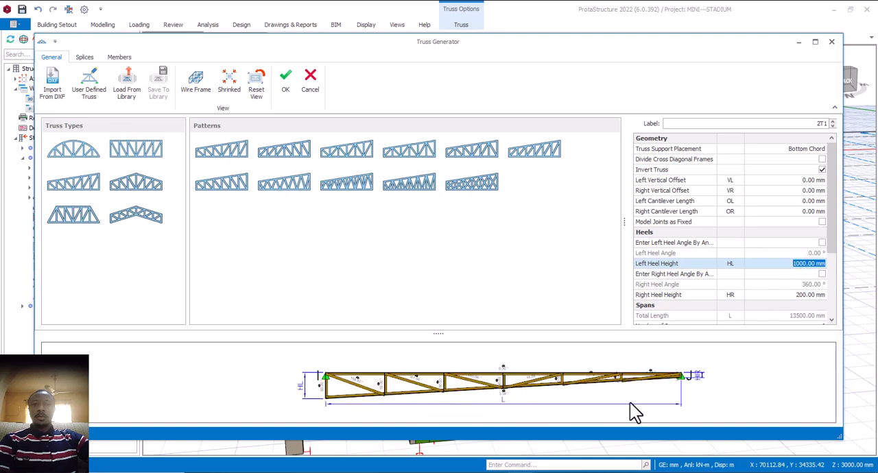
- Restore the truss's right heel height to 500 mm
{"action": "double_click", "coordinate": [803, 294]}
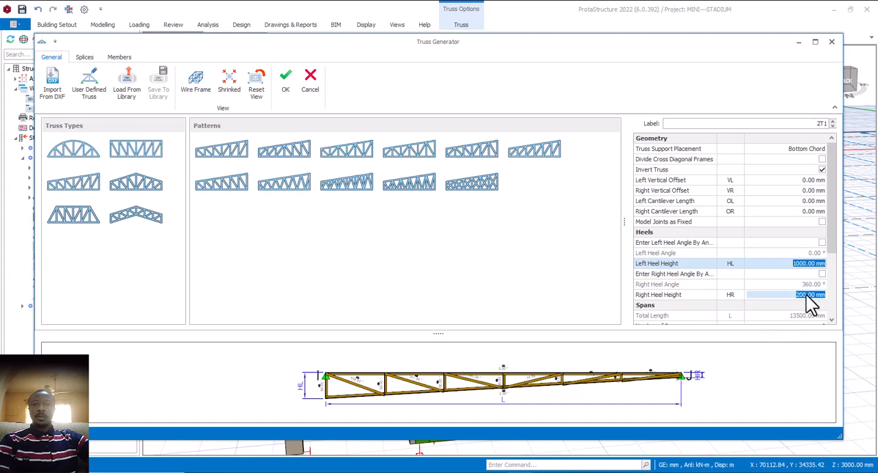
{"action": "type", "text": "500"}
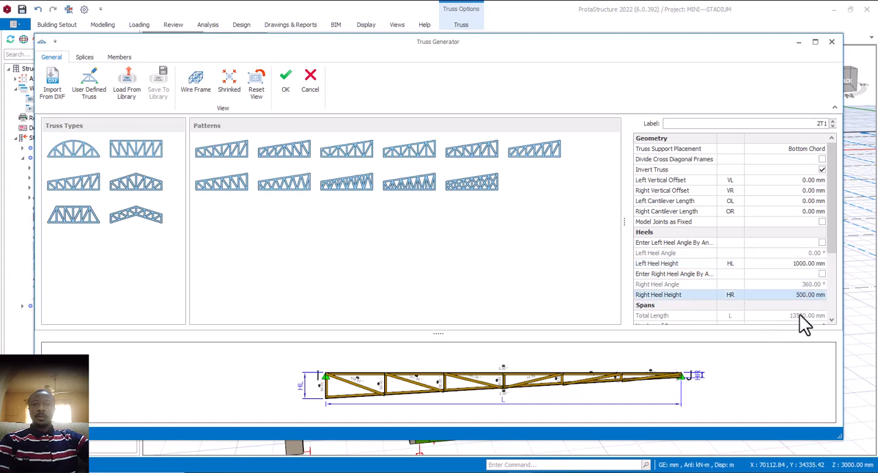
{"action": "left_click", "coordinate": [802, 317]}
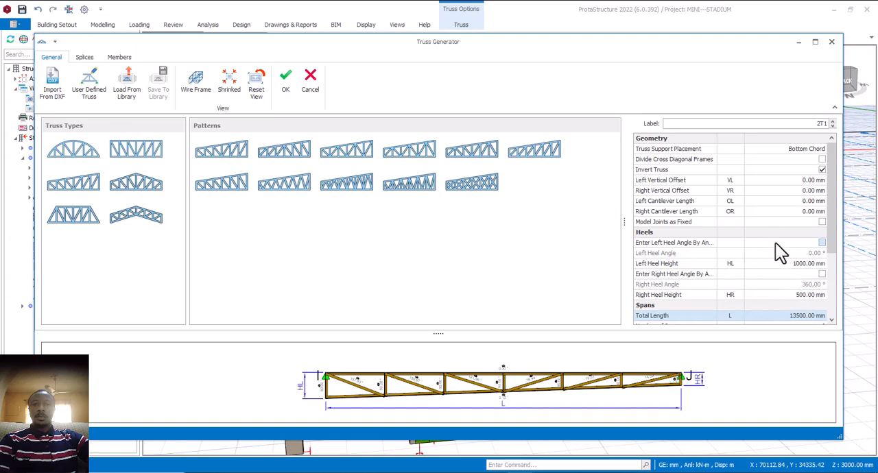
- Set the truss's number of spans to 8
{"action": "scroll", "coordinate": [812, 312], "scroll_direction": "down", "scroll_amount": 1}
{"action": "scroll", "coordinate": [813, 313], "scroll_direction": "down", "scroll_amount": 1}
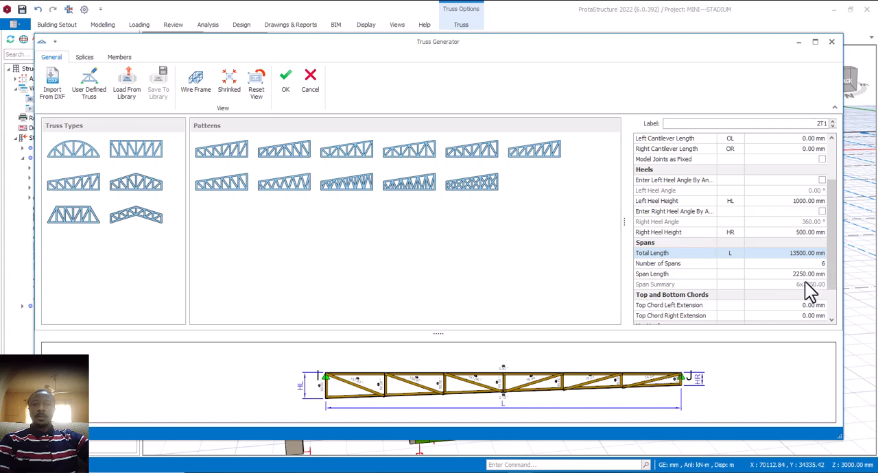
{"action": "left_click", "coordinate": [819, 266]}
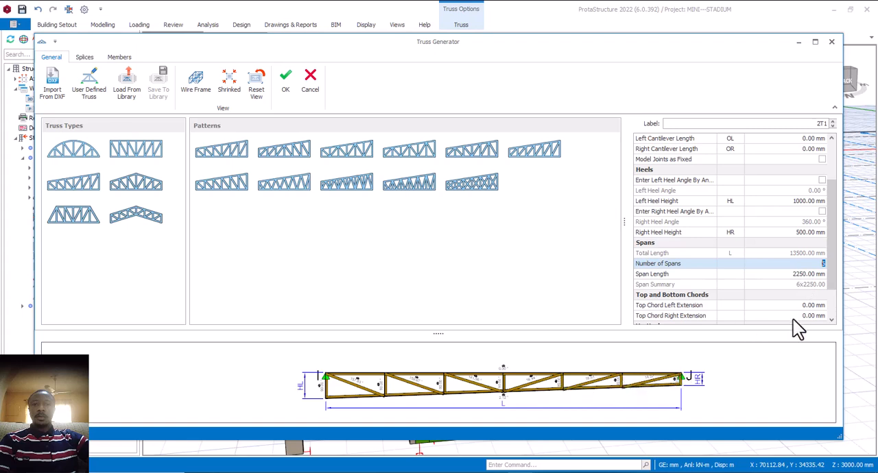
{"action": "left_click", "coordinate": [823, 266]}
{"action": "double_click", "coordinate": [825, 266]}
{"action": "type", "text": "8"}
{"action": "left_click", "coordinate": [812, 282]}
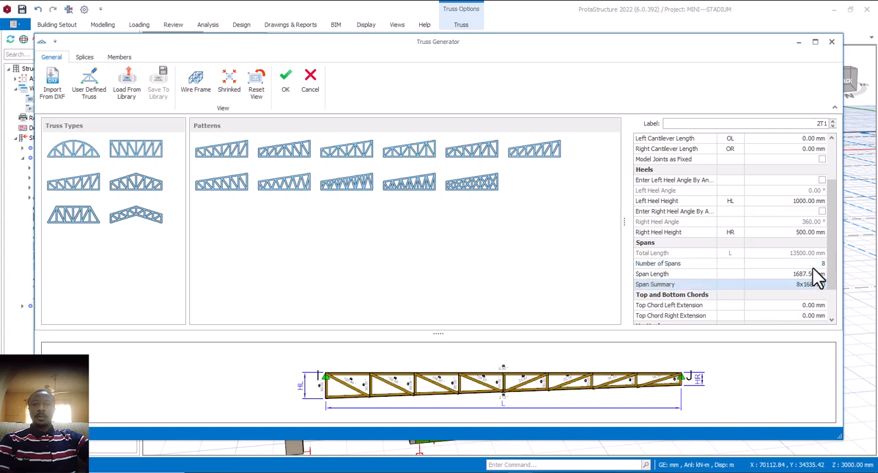
- Try 9 spans for the truss, and raise the number of spans to 11
{"action": "left_click", "coordinate": [817, 267]}
{"action": "left_click", "coordinate": [815, 267]}
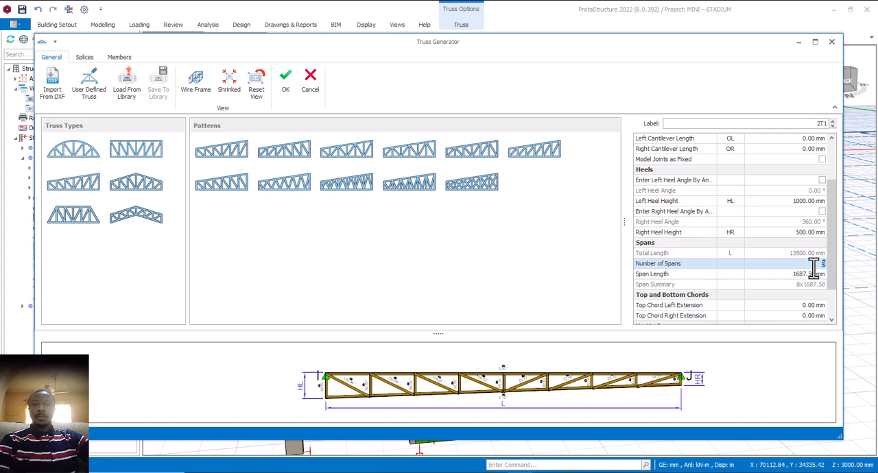
{"action": "type", "text": "6"}
{"action": "left_click", "coordinate": [811, 282]}
{"action": "left_click", "coordinate": [818, 266]}
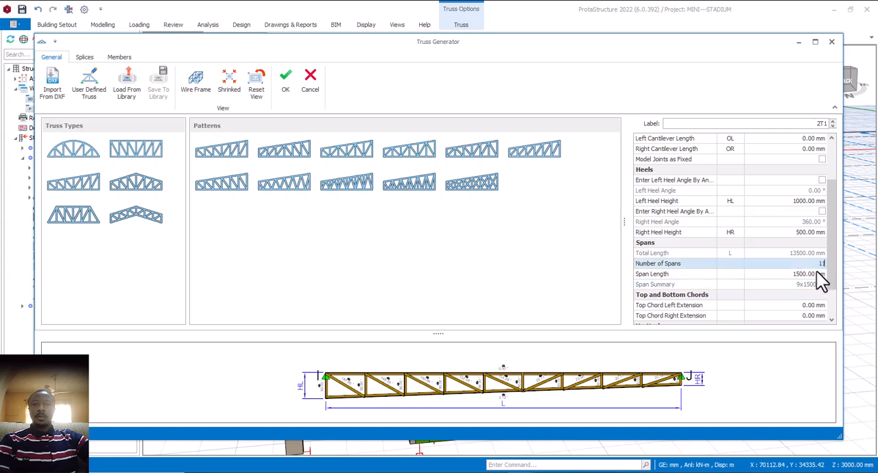
{"action": "left_click", "coordinate": [814, 281]}
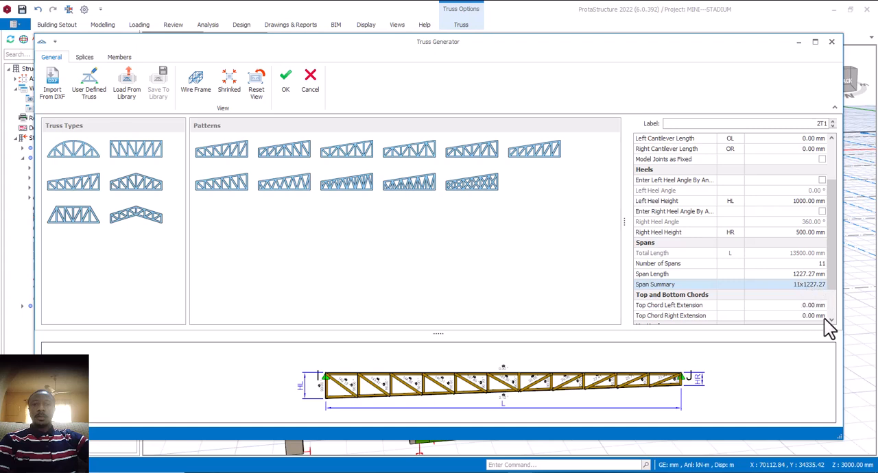
- Try a left vertical offset of 400 mm on the truss and reset it to 0 mm
{"action": "scroll", "coordinate": [830, 318], "scroll_direction": "down", "scroll_amount": 2}
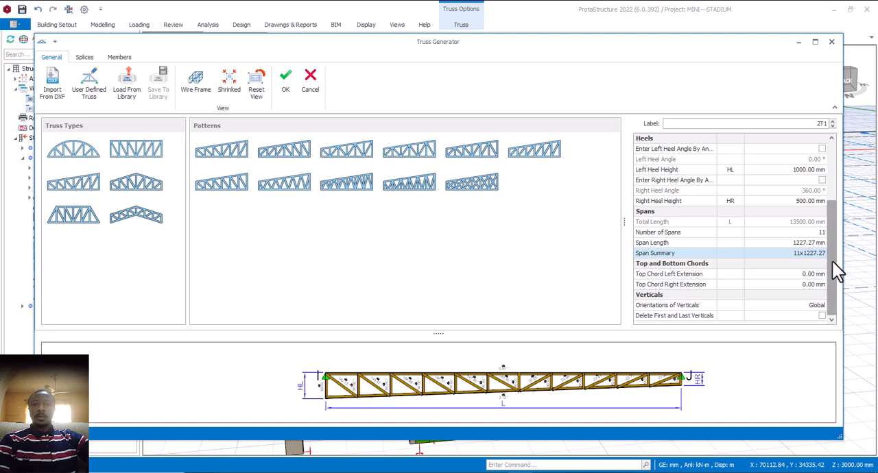
{"action": "left_click_drag", "start_coordinate": [832, 260], "coordinate": [832, 210]}
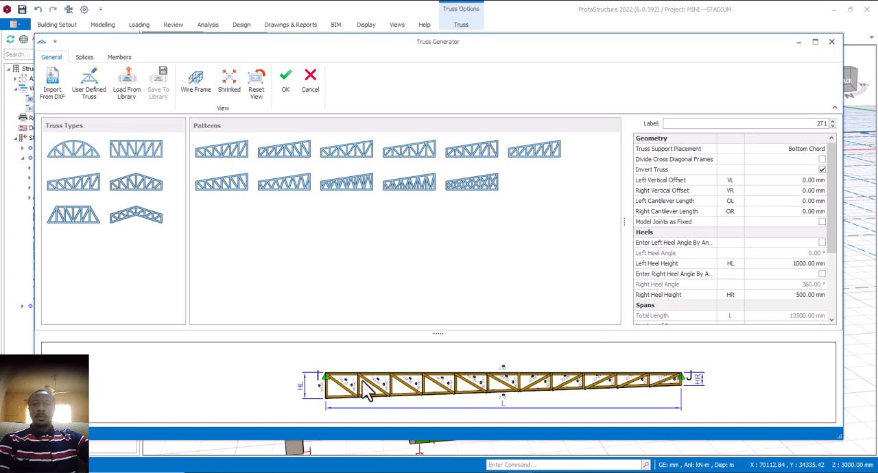
{"action": "left_click", "coordinate": [804, 183]}
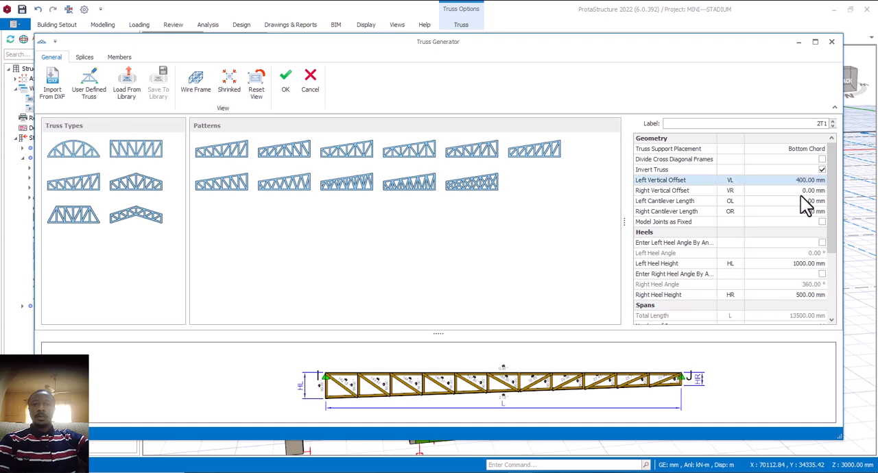
{"action": "left_click", "coordinate": [801, 195]}
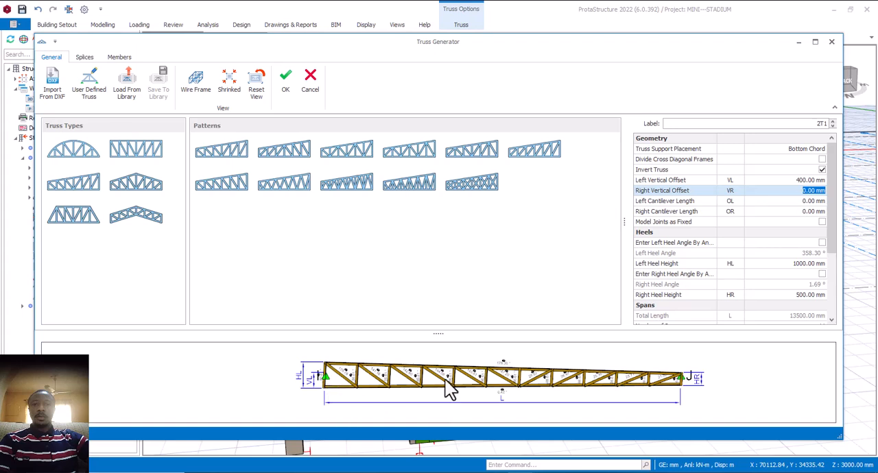
{"action": "left_click", "coordinate": [801, 180]}
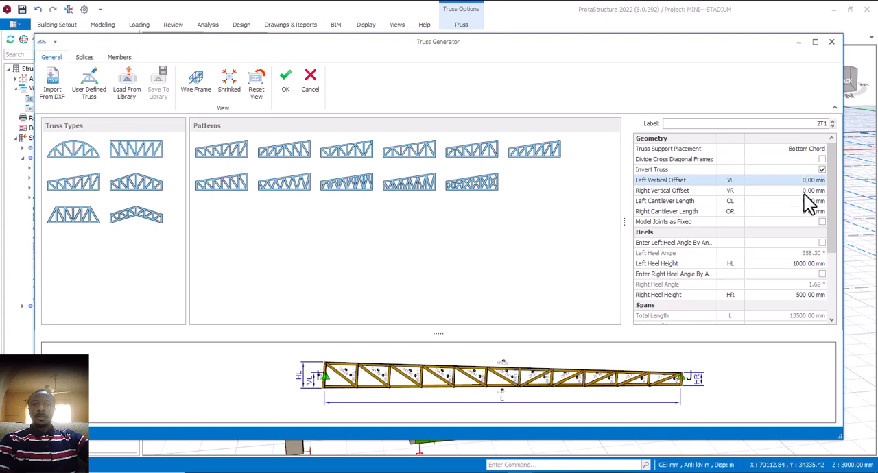
- Try a right vertical offset of 400 mm on the truss and reset it to 0 mm
{"action": "left_click", "coordinate": [804, 193]}
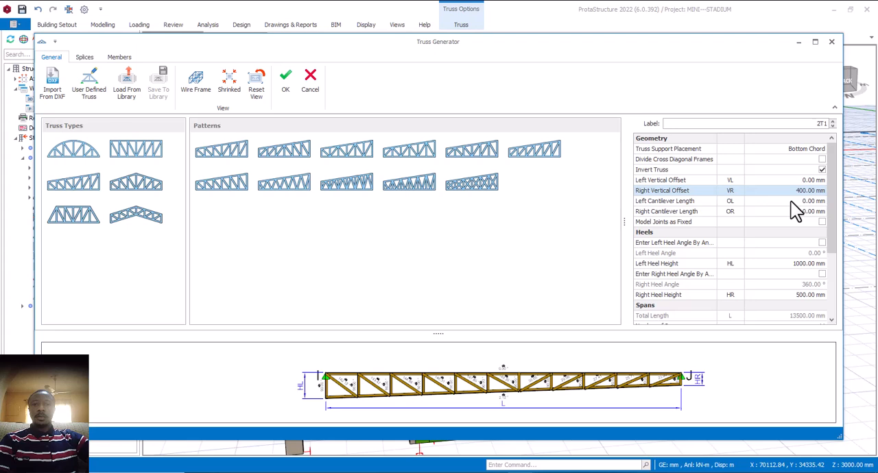
{"action": "left_click", "coordinate": [791, 202]}
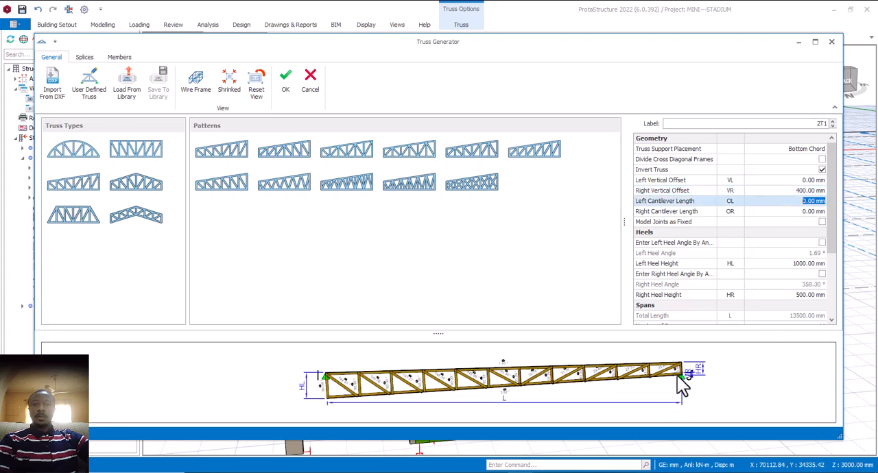
{"action": "left_click", "coordinate": [796, 193]}
{"action": "type", "text": "0"}
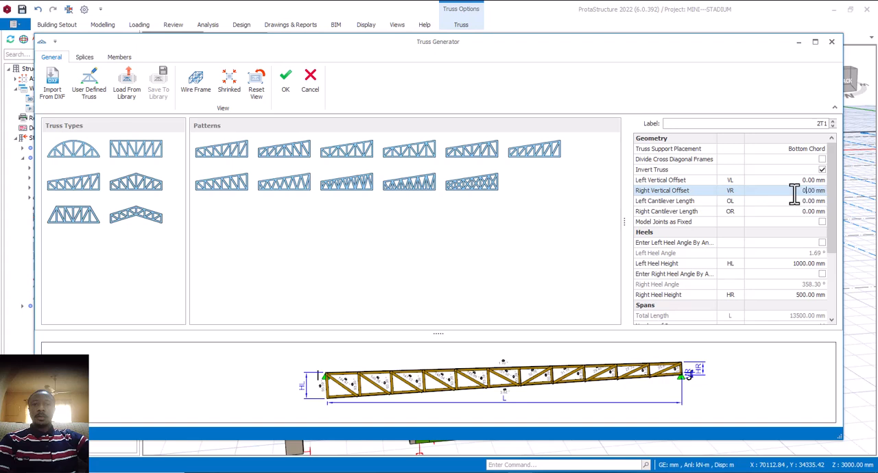
- Set the truss's left cantilever length to 400 mm and apply the changes to the model
{"action": "left_click", "coordinate": [805, 203]}
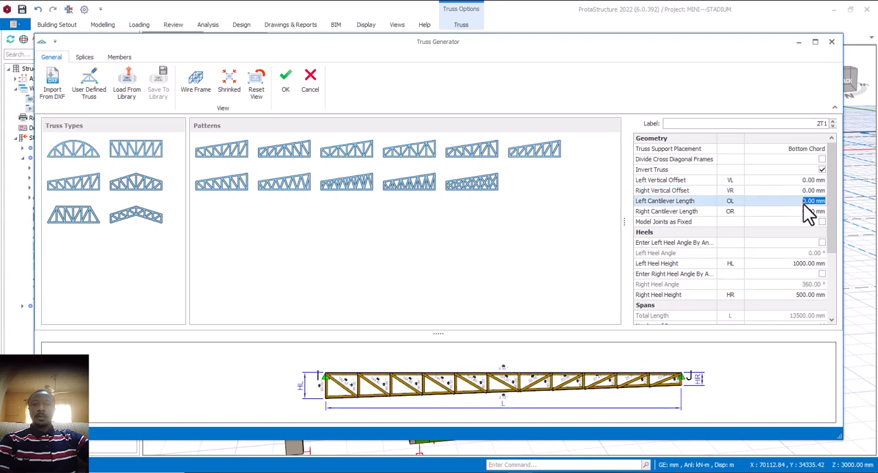
{"action": "type", "text": "400"}
{"action": "left_click", "coordinate": [803, 213]}
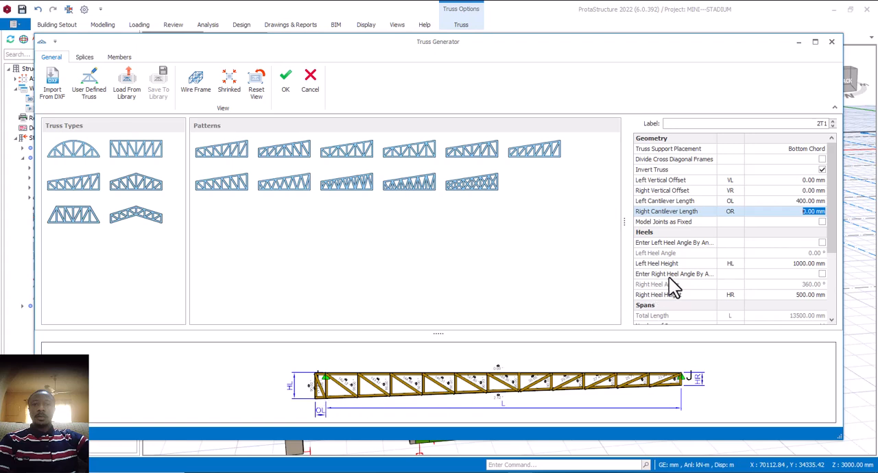
{"action": "left_click", "coordinate": [806, 203]}
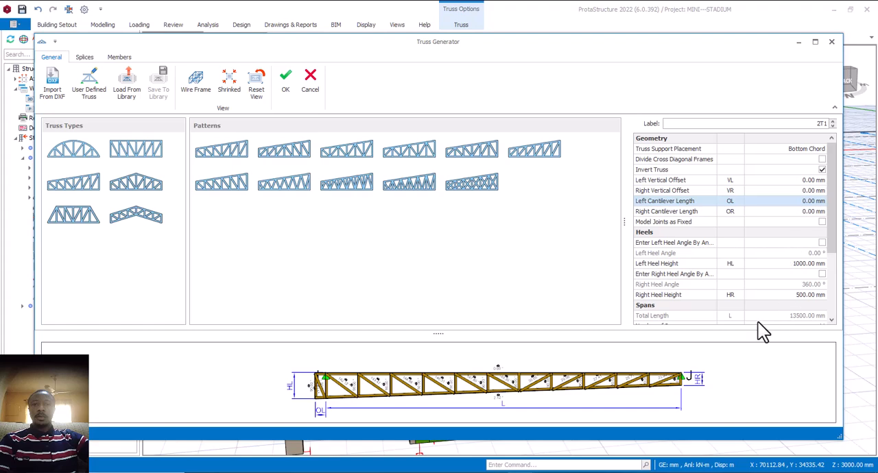
{"action": "left_click", "coordinate": [288, 89]}
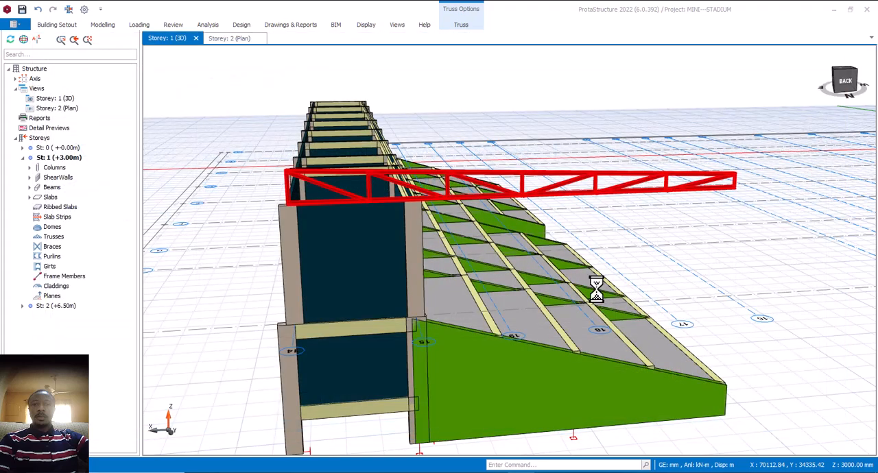
- Examine the updated truss's fit on the rear columns and its overhang above the stands in the 3D view
{"action": "left_click", "coordinate": [584, 288]}
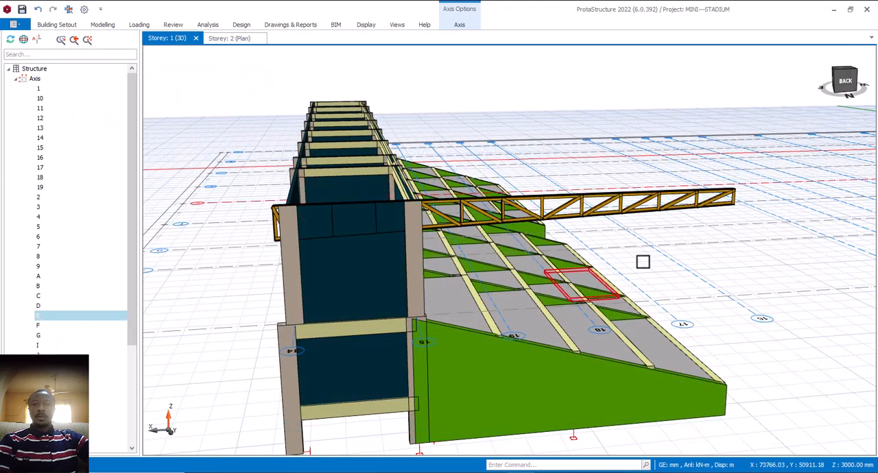
{"action": "middle_click_drag", "start_coordinate": [696, 293], "coordinate": [677, 284]}
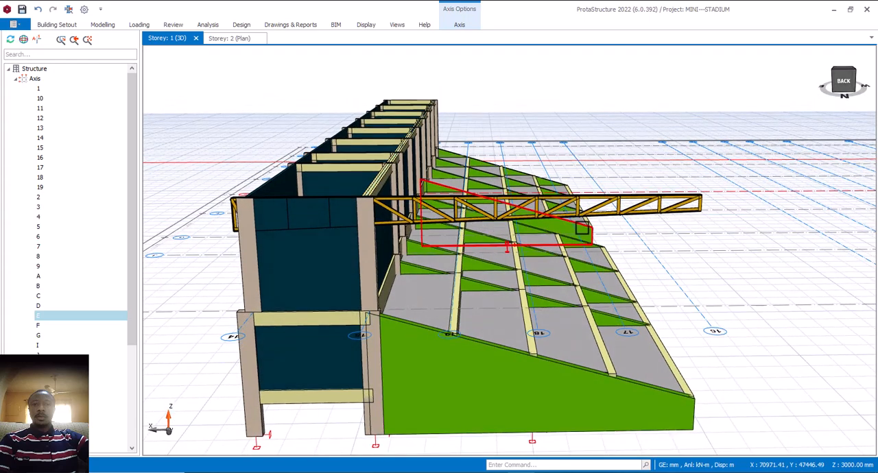
{"action": "left_click", "coordinate": [595, 218]}
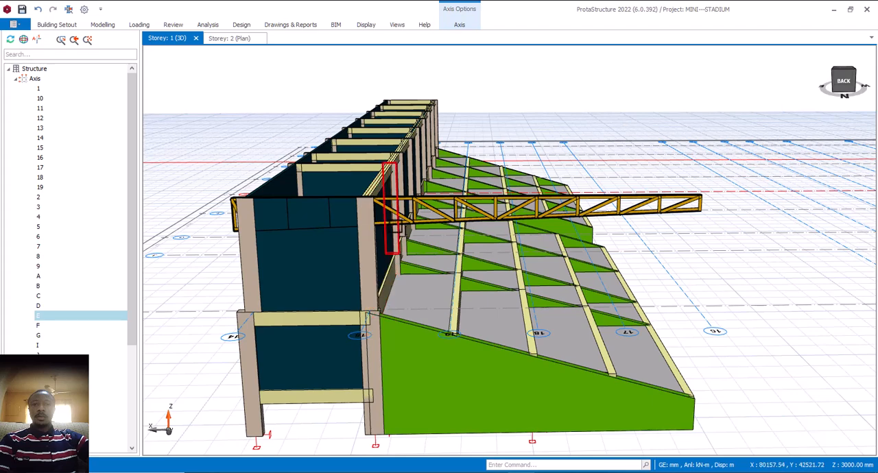
{"action": "left_click", "coordinate": [411, 216]}
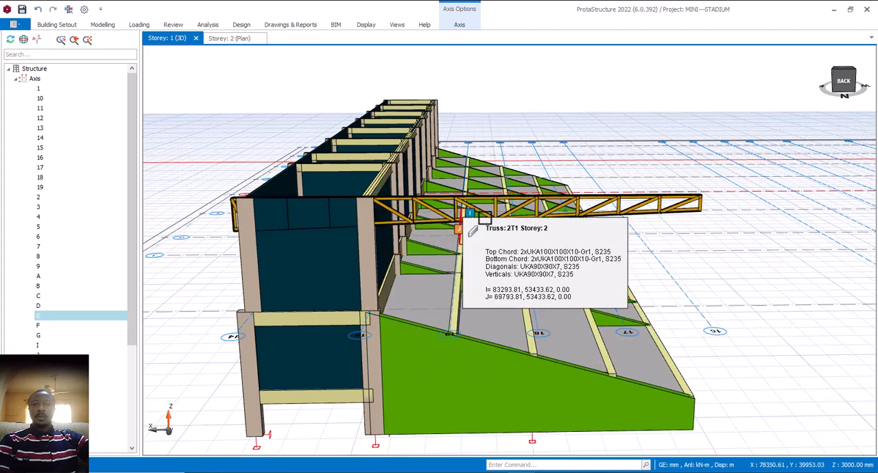
{"action": "scroll", "coordinate": [485, 218], "scroll_direction": "down", "scroll_amount": 2}
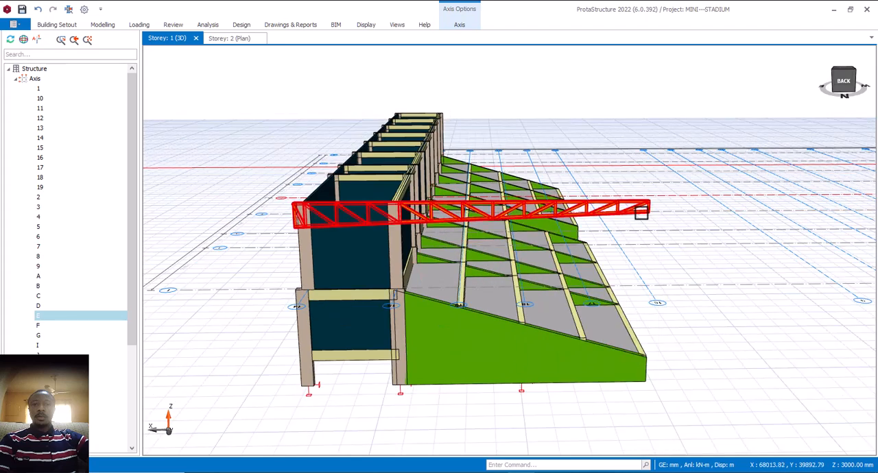
- Set both the left and right vertical offsets of roof truss 2T1 to 800 mm
{"action": "mouse_move", "coordinate": [640, 214]}
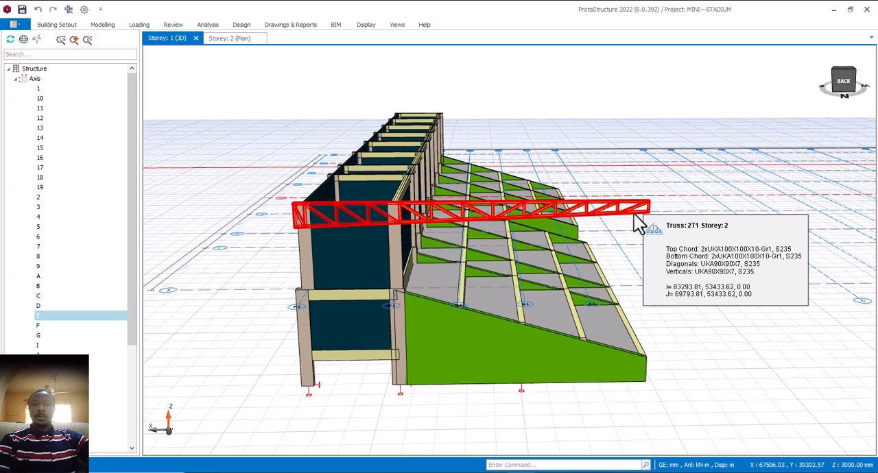
{"action": "double_click", "coordinate": [640, 214]}
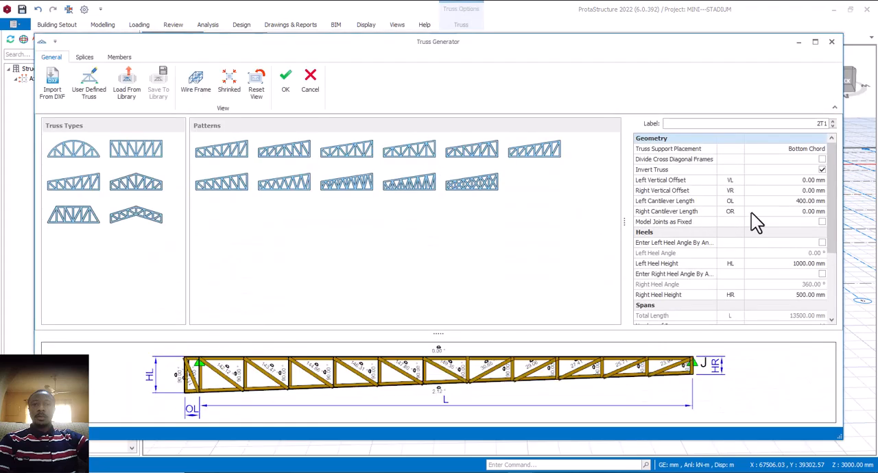
{"action": "left_click", "coordinate": [805, 204]}
{"action": "left_click", "coordinate": [811, 192]}
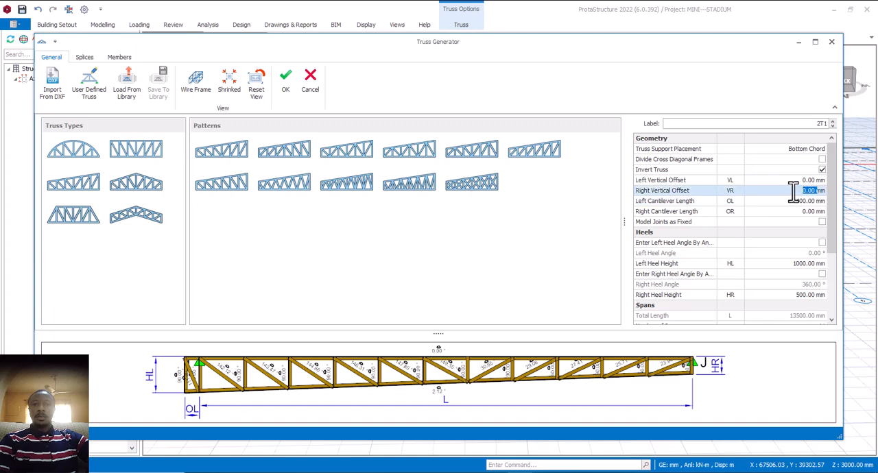
{"action": "type", "text": "800"}
{"action": "left_click", "coordinate": [818, 181]}
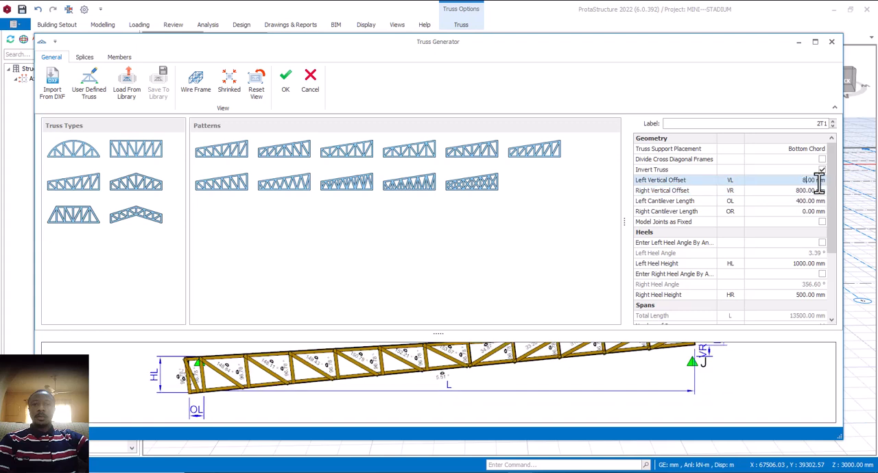
{"action": "type", "text": "800"}
{"action": "left_click", "coordinate": [807, 191]}
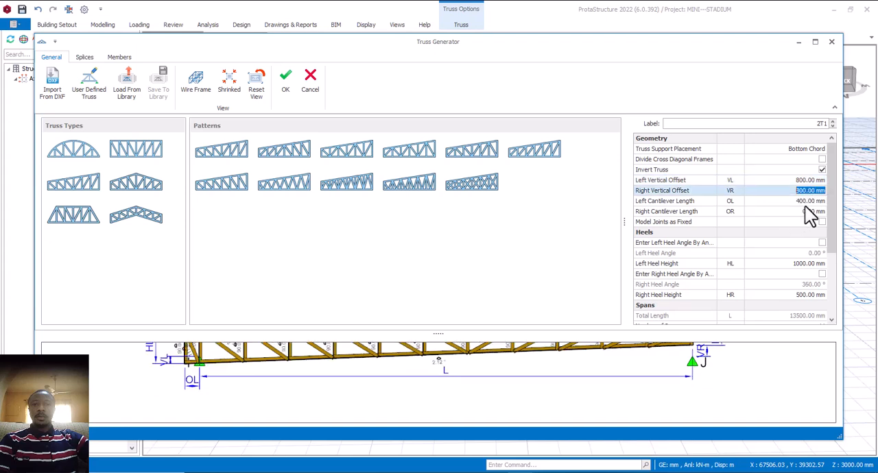
- Set the truss's left cantilever length to 0 mm and apply the changes to the model
{"action": "left_click", "coordinate": [806, 201]}
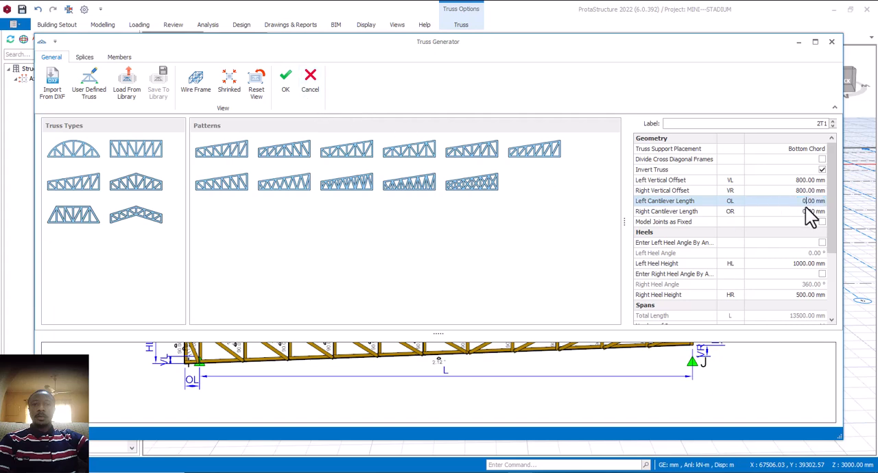
{"action": "left_click", "coordinate": [787, 212]}
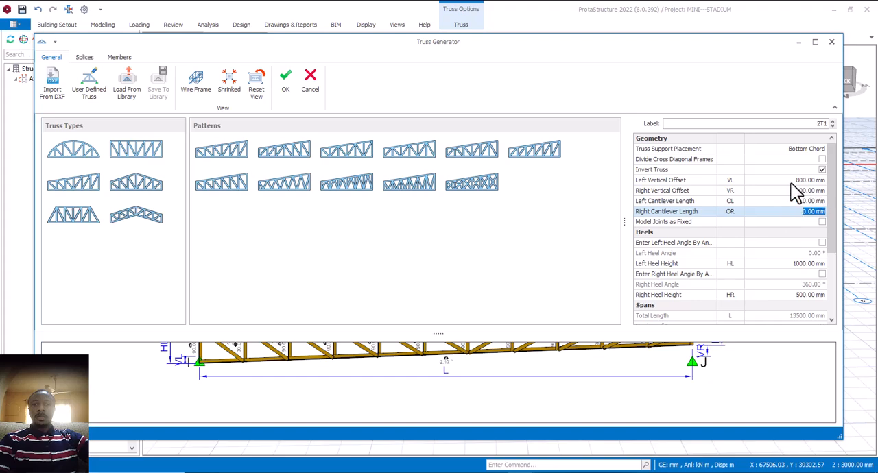
{"action": "left_click", "coordinate": [283, 83]}
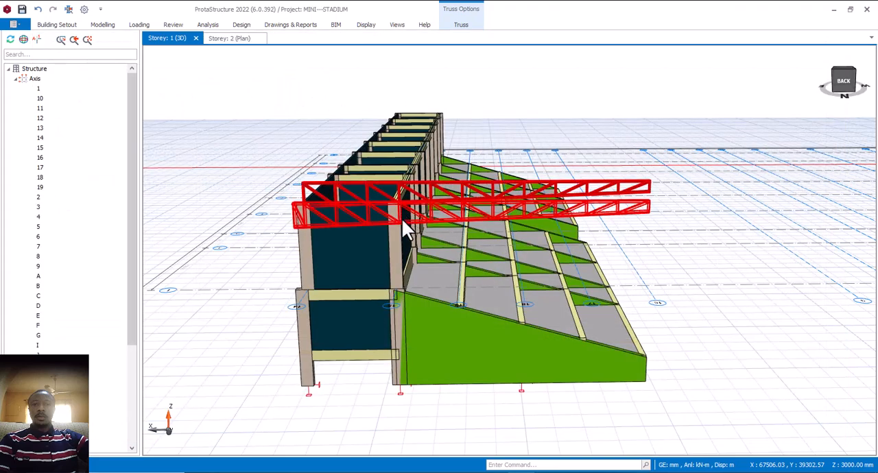
{"action": "left_click", "coordinate": [487, 213]}
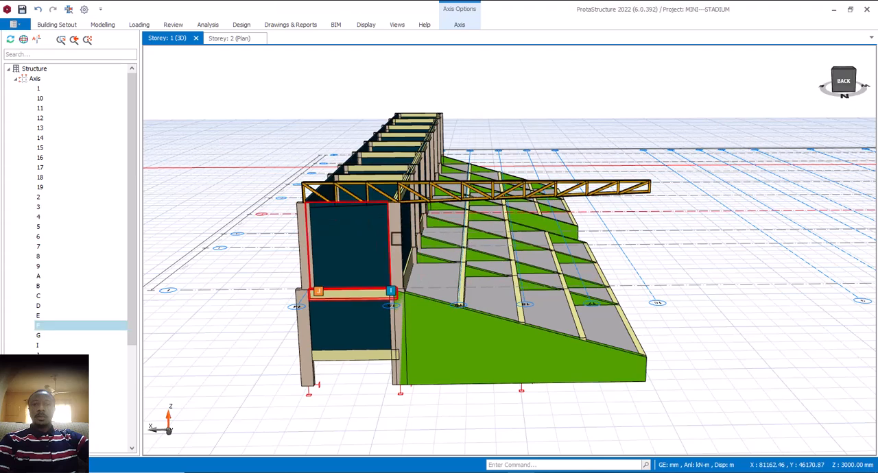
- Set the truss's left and right vertical offsets to 950 mm and apply the changes to the model
{"action": "scroll", "coordinate": [415, 219], "scroll_direction": "up", "scroll_amount": 4}
{"action": "scroll", "coordinate": [451, 194], "scroll_direction": "down", "scroll_amount": 2}
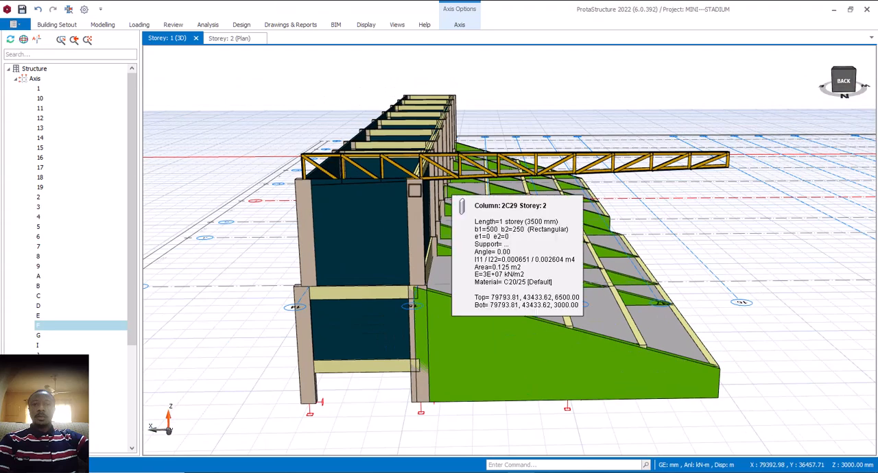
{"action": "scroll", "coordinate": [418, 178], "scroll_direction": "up", "scroll_amount": 3}
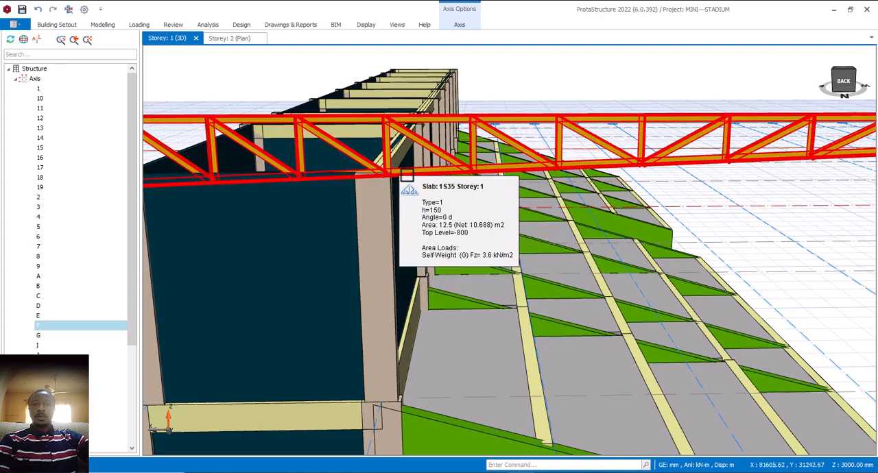
{"action": "scroll", "coordinate": [415, 177], "scroll_direction": "down", "scroll_amount": 3}
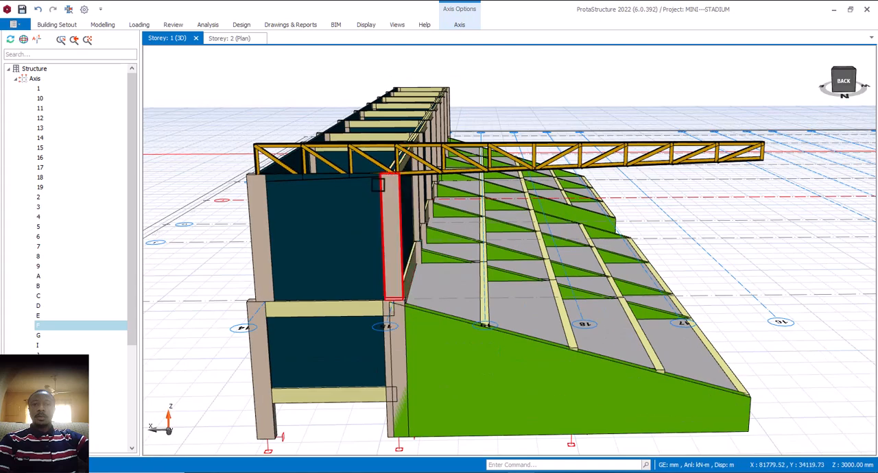
{"action": "scroll", "coordinate": [384, 185], "scroll_direction": "down", "scroll_amount": 2}
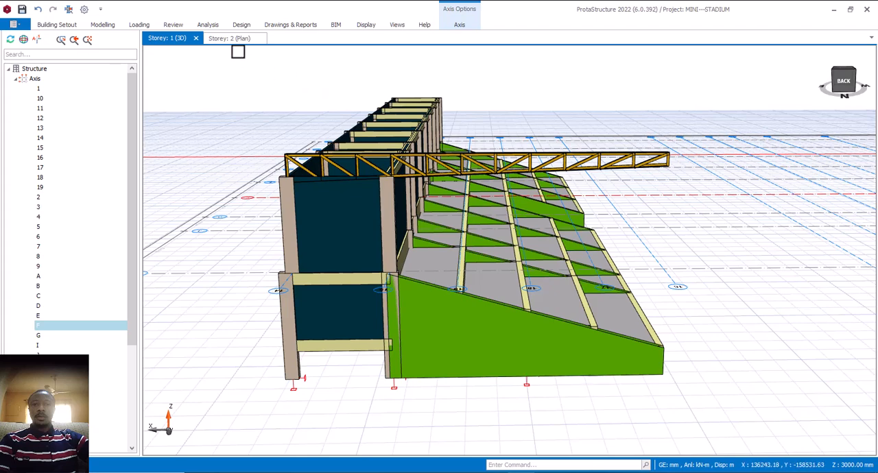
{"action": "mouse_move", "coordinate": [602, 162]}
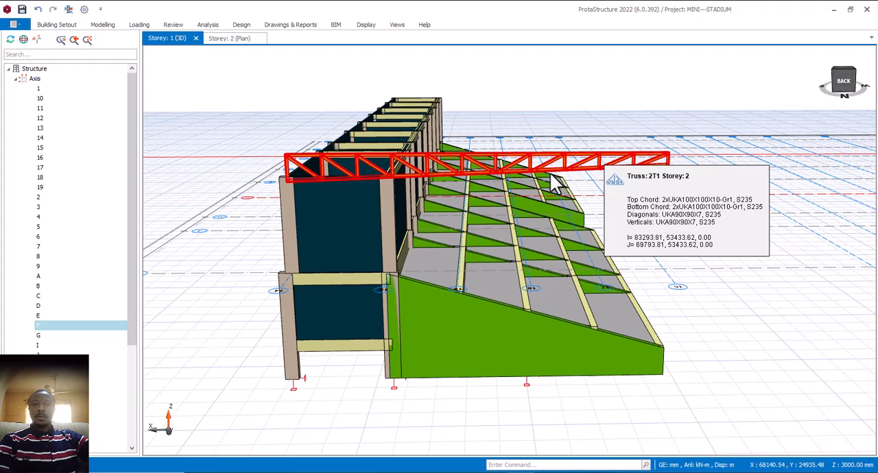
{"action": "double_click", "coordinate": [443, 174]}
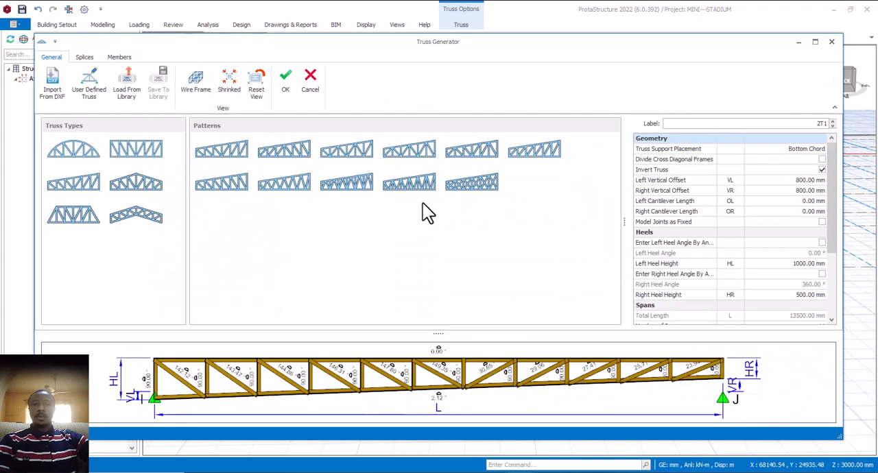
{"action": "left_click", "coordinate": [814, 181]}
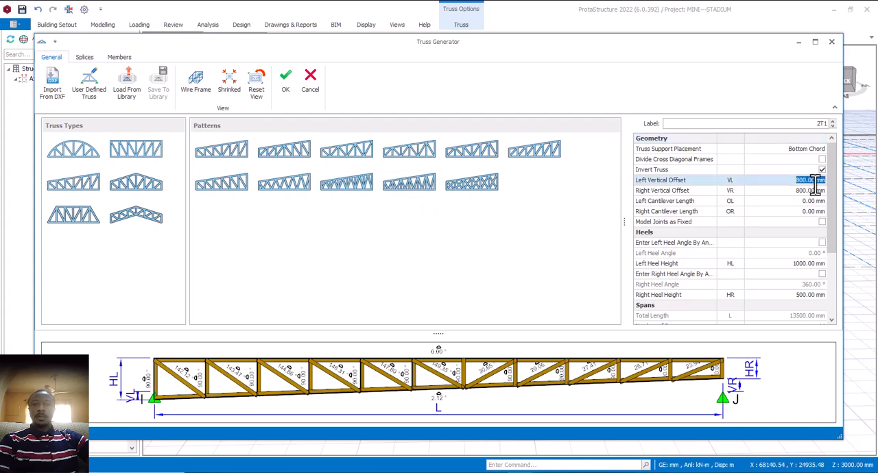
{"action": "type", "text": "950"}
{"action": "key", "text": "Return"}
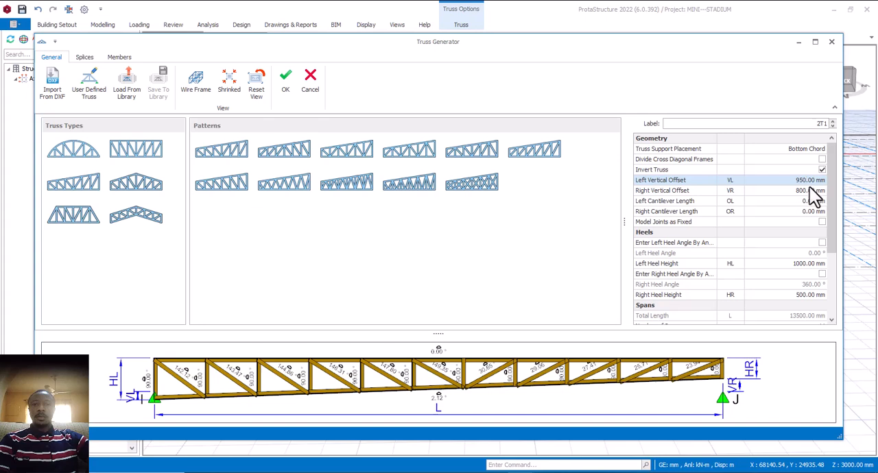
{"action": "left_click", "coordinate": [809, 191]}
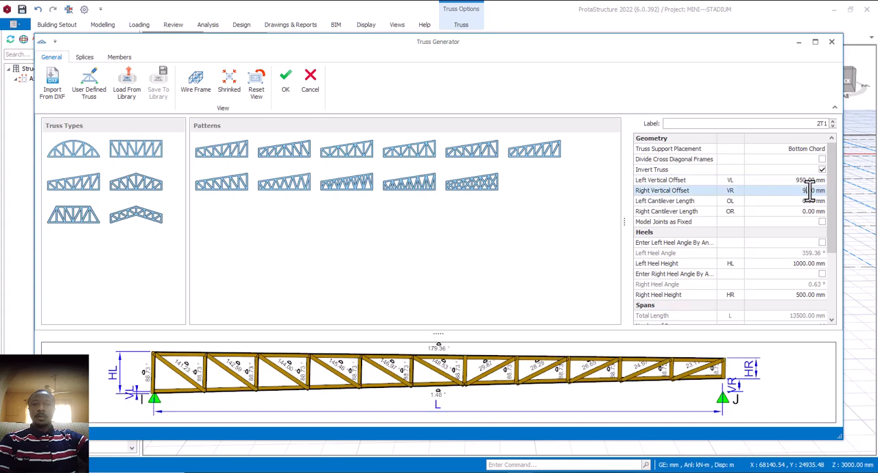
{"action": "left_click", "coordinate": [803, 201]}
{"action": "left_click", "coordinate": [287, 82]}
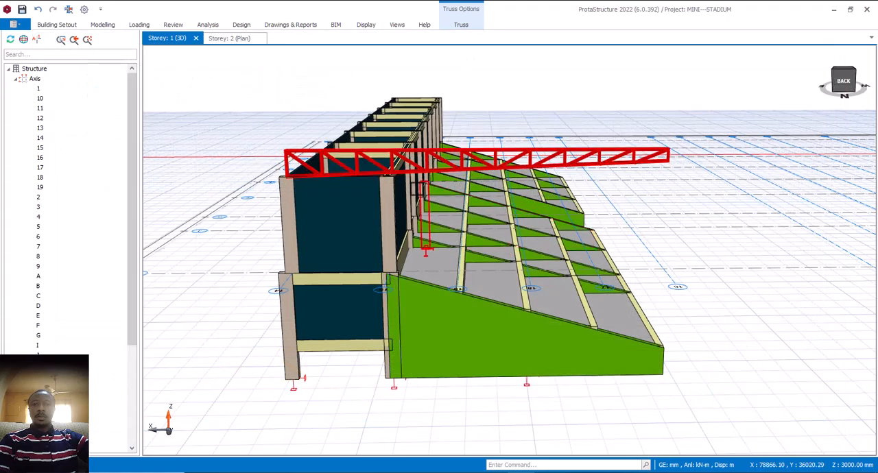
- Set the truss's left and right vertical offsets to 850 mm and apply the changes to the model
{"action": "scroll", "coordinate": [394, 179], "scroll_direction": "up", "scroll_amount": 3}
{"action": "scroll", "coordinate": [399, 177], "scroll_direction": "down", "scroll_amount": 2}
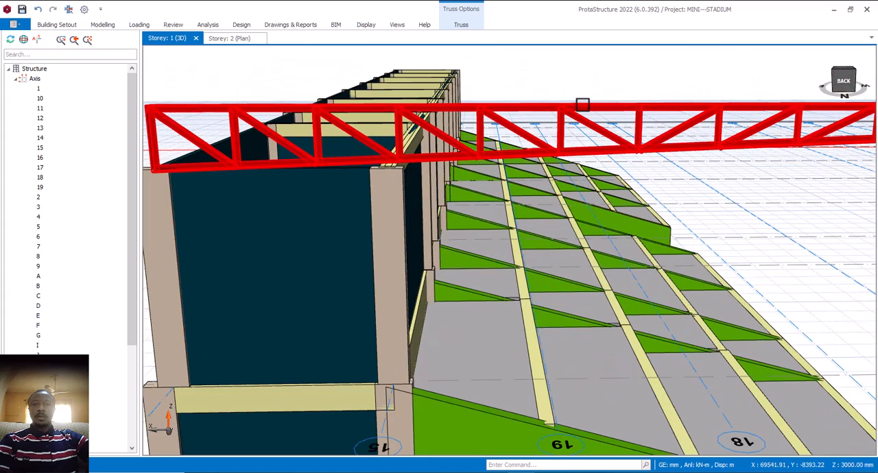
{"action": "mouse_move", "coordinate": [583, 105]}
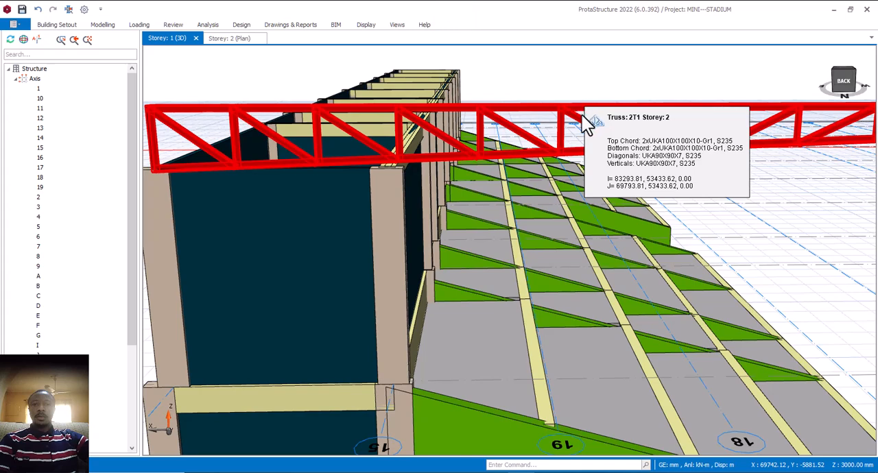
{"action": "double_click", "coordinate": [588, 123]}
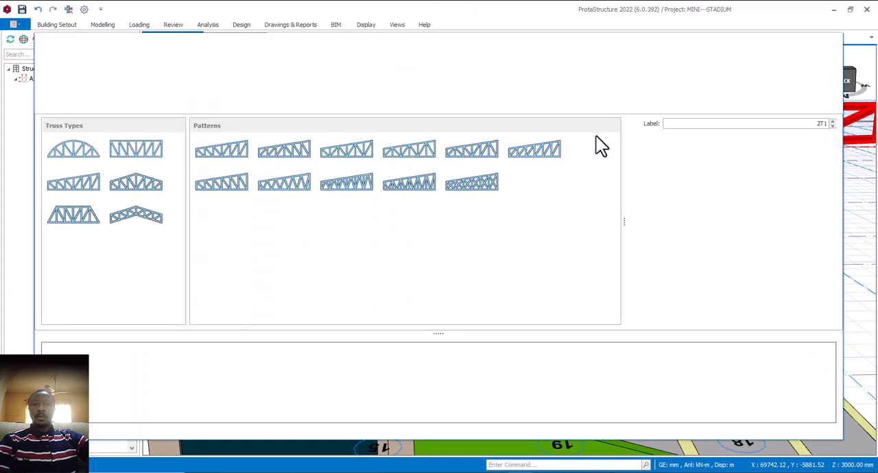
{"action": "left_click", "coordinate": [805, 182]}
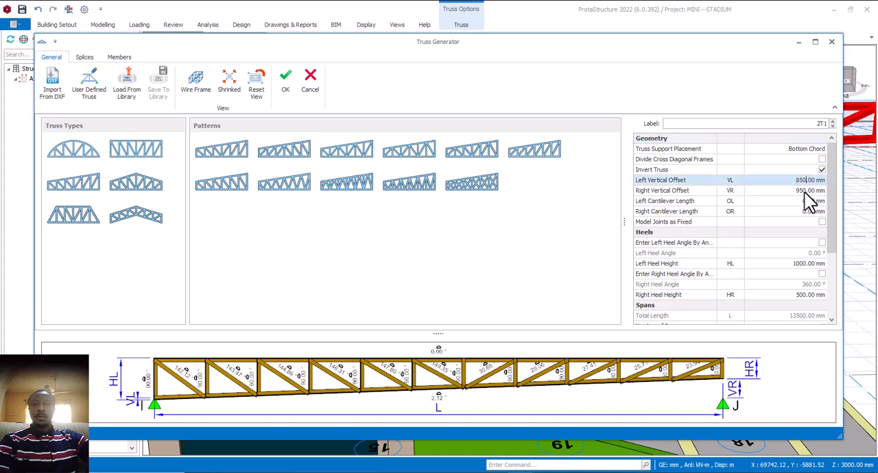
{"action": "left_click", "coordinate": [805, 192]}
{"action": "type", "text": "85"}
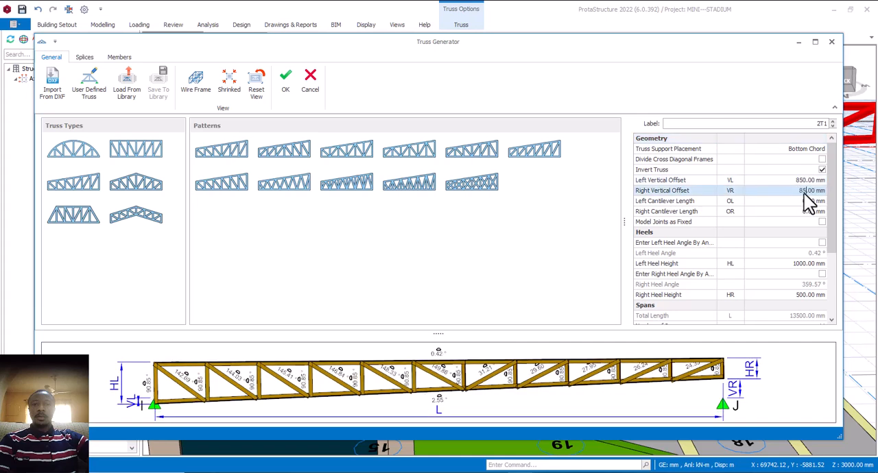
{"action": "type", "text": "0"}
{"action": "left_click", "coordinate": [803, 202]}
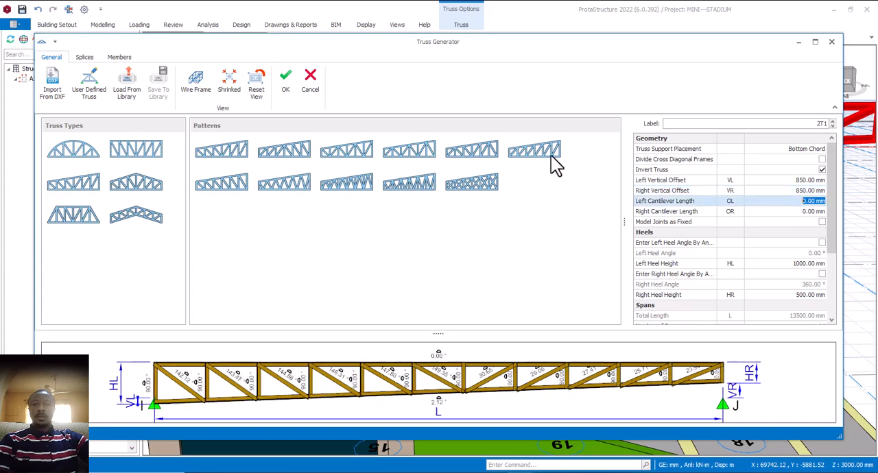
{"action": "left_click", "coordinate": [285, 89]}
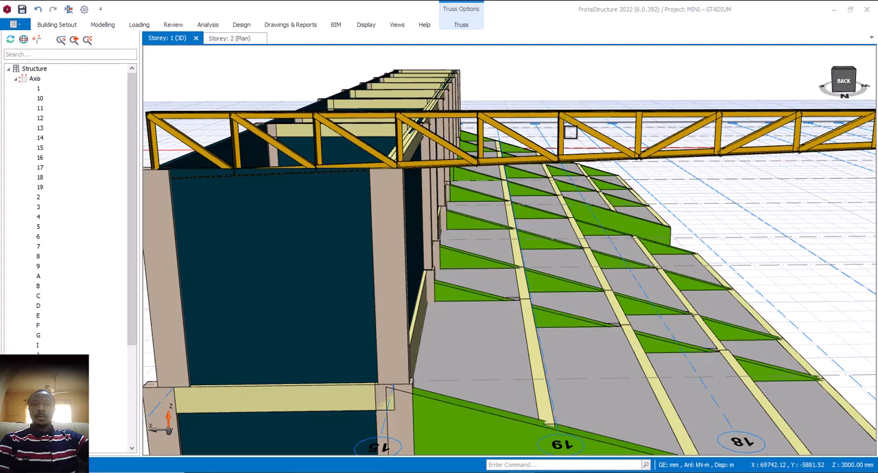
- Examine how the truss sits on the columns at axes 14 and 15 in the Storey 2 plan and the 3D view
{"action": "scroll", "coordinate": [570, 171], "scroll_direction": "down", "scroll_amount": 4}
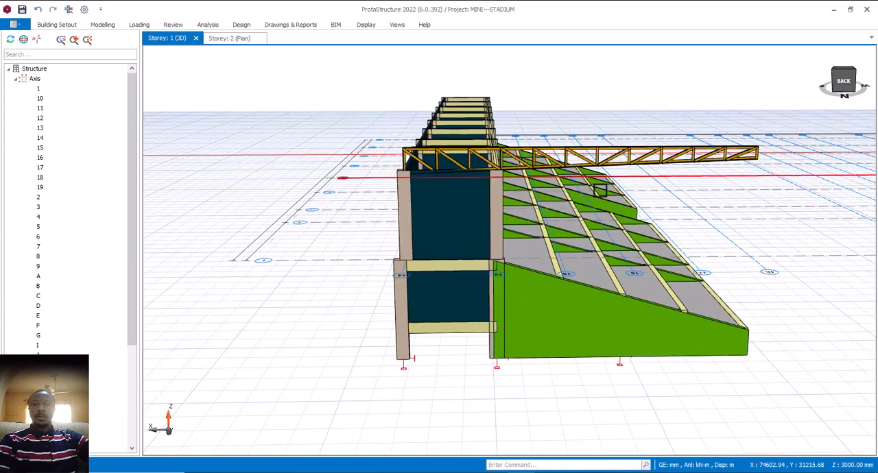
{"action": "mouse_move", "coordinate": [582, 200]}
{"action": "middle_mouse_down"}
{"action": "mouse_move", "coordinate": [607, 197]}
{"action": "mouse_move", "coordinate": [584, 200]}
{"action": "middle_mouse_up"}
{"action": "scroll", "coordinate": [420, 261], "scroll_direction": "up", "scroll_amount": 2}
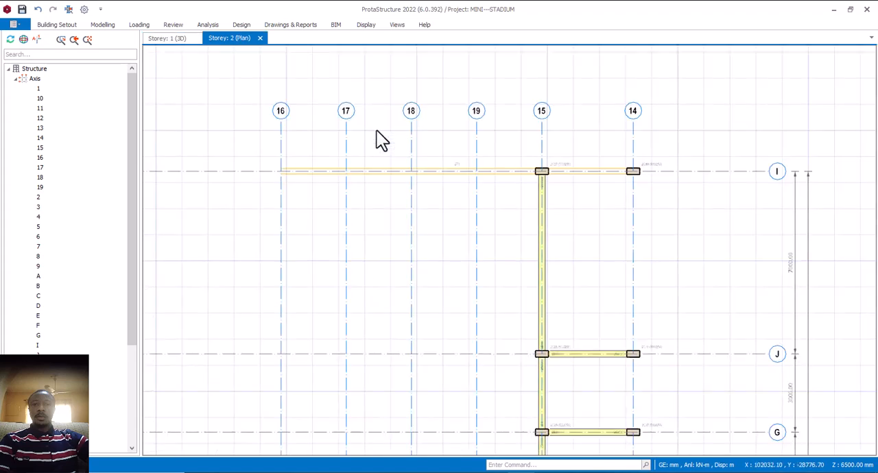
{"action": "scroll", "coordinate": [657, 170], "scroll_direction": "up", "scroll_amount": 3}
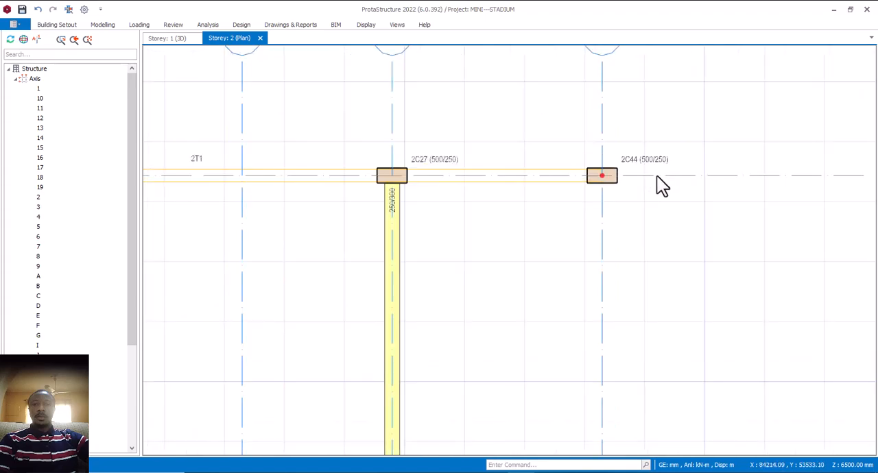
{"action": "mouse_move", "coordinate": [590, 174]}
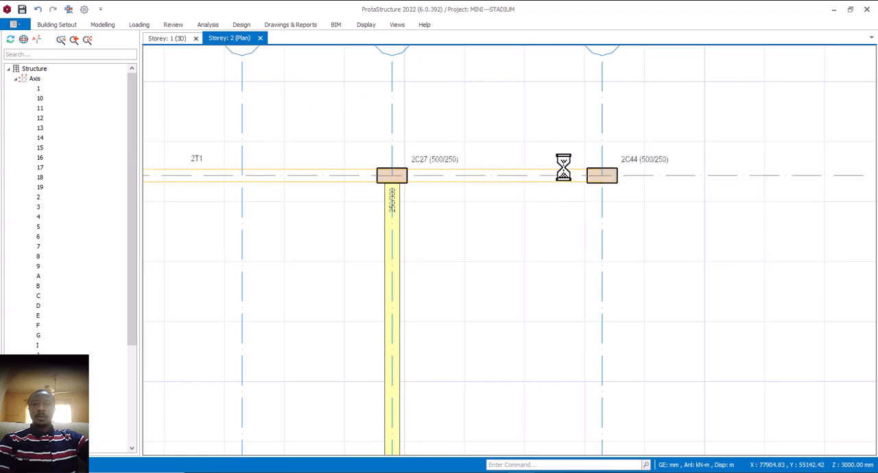
{"action": "scroll", "coordinate": [437, 186], "scroll_direction": "up", "scroll_amount": 3}
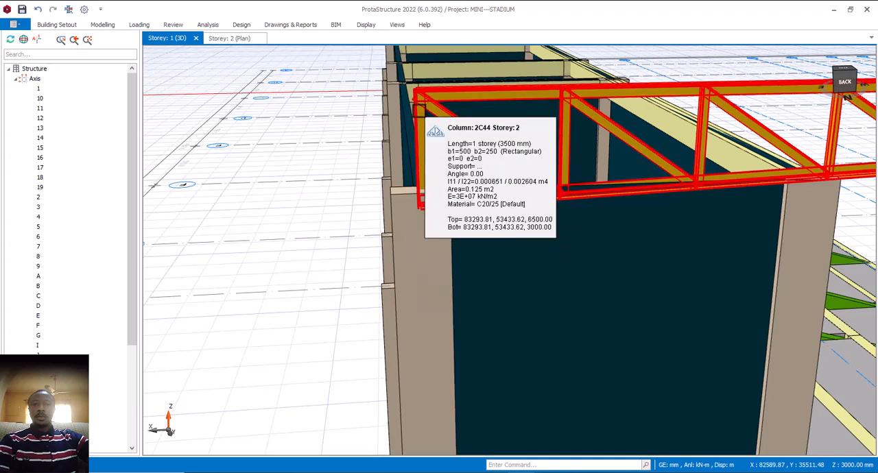
{"action": "scroll", "coordinate": [501, 243], "scroll_direction": "down", "scroll_amount": 3}
{"action": "scroll", "coordinate": [637, 215], "scroll_direction": "up", "scroll_amount": 3}
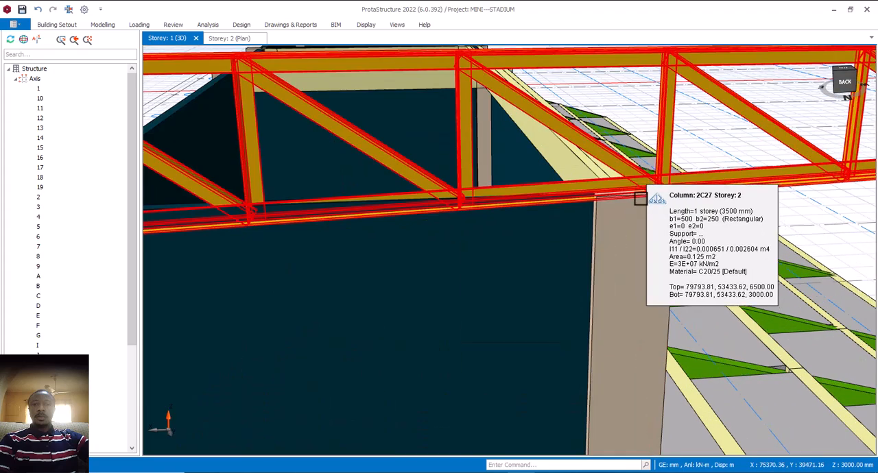
{"action": "scroll", "coordinate": [640, 199], "scroll_direction": "down", "scroll_amount": 3}
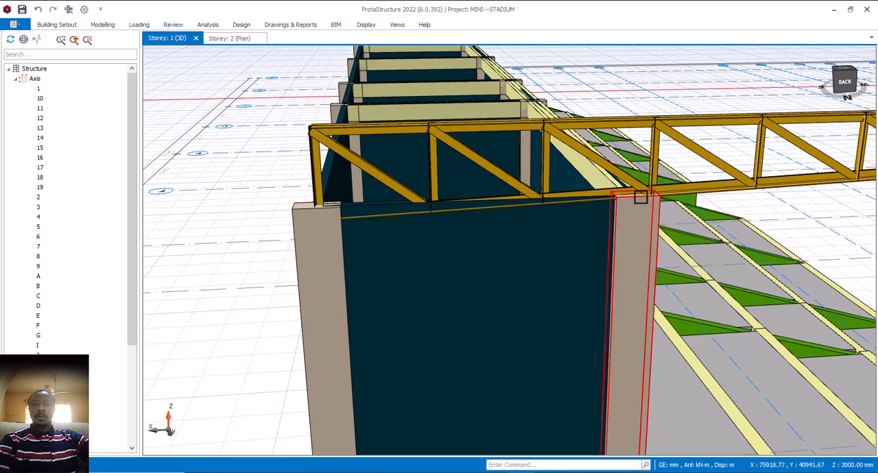
{"action": "scroll", "coordinate": [641, 199], "scroll_direction": "down", "scroll_amount": 2}
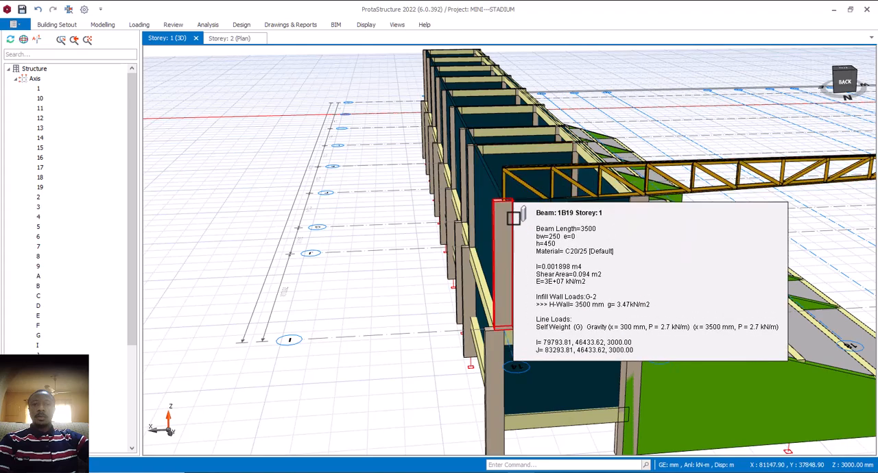
- Measure the distance from the outer corner to the mid-width of the Storey 2 column at axes 14 and I
{"action": "scroll", "coordinate": [511, 205], "scroll_direction": "up", "scroll_amount": 3}
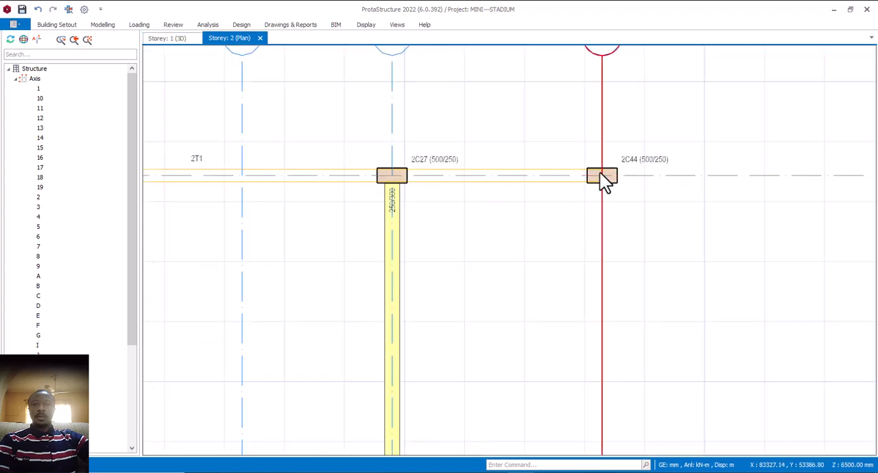
{"action": "scroll", "coordinate": [612, 177], "scroll_direction": "up", "scroll_amount": 2}
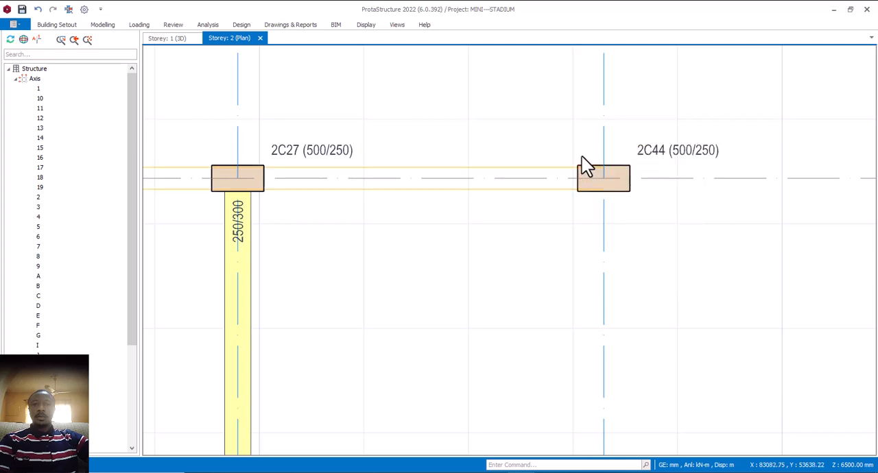
{"action": "right_click", "coordinate": [582, 165]}
{"action": "left_click", "coordinate": [610, 177]}
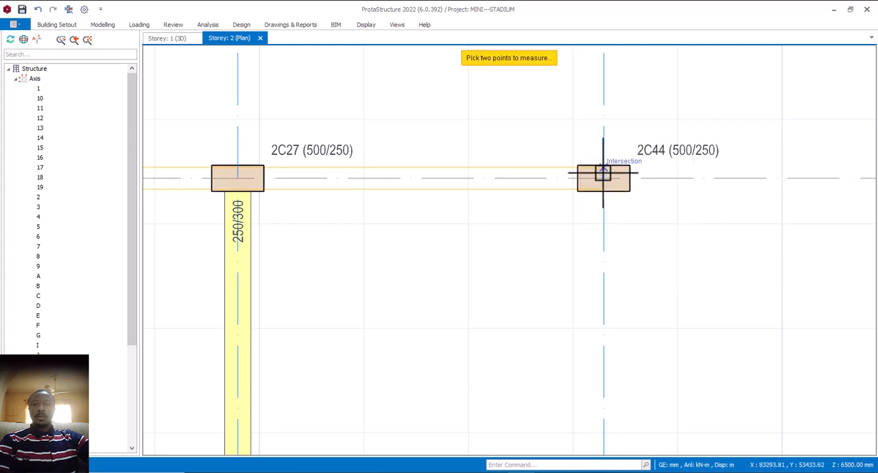
{"action": "scroll", "coordinate": [603, 172], "scroll_direction": "up", "scroll_amount": 2}
{"action": "left_click", "coordinate": [563, 162]}
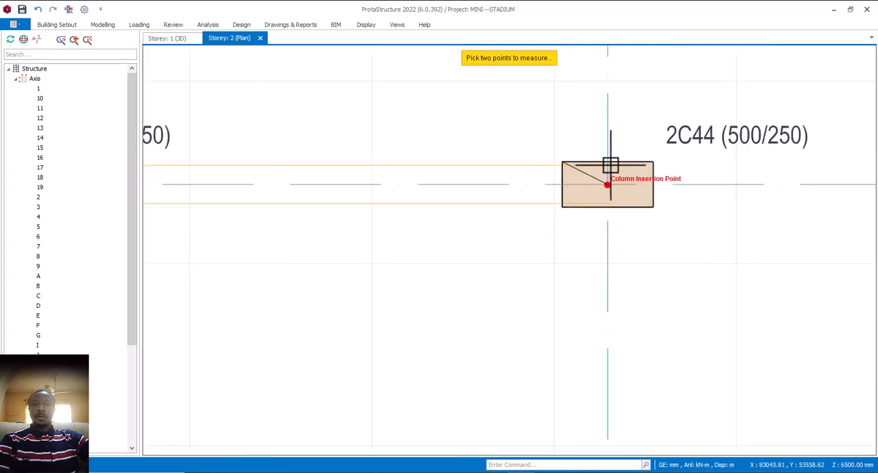
{"action": "left_click", "coordinate": [607, 162]}
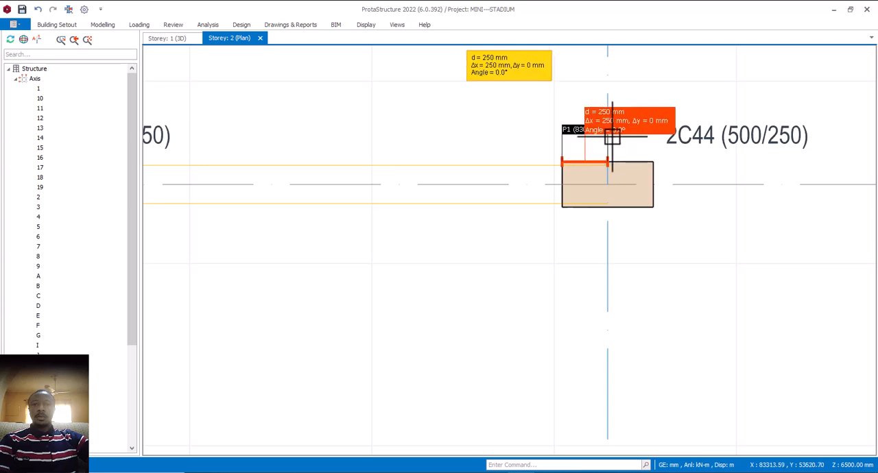
{"action": "scroll", "coordinate": [639, 166], "scroll_direction": "down", "scroll_amount": 2}
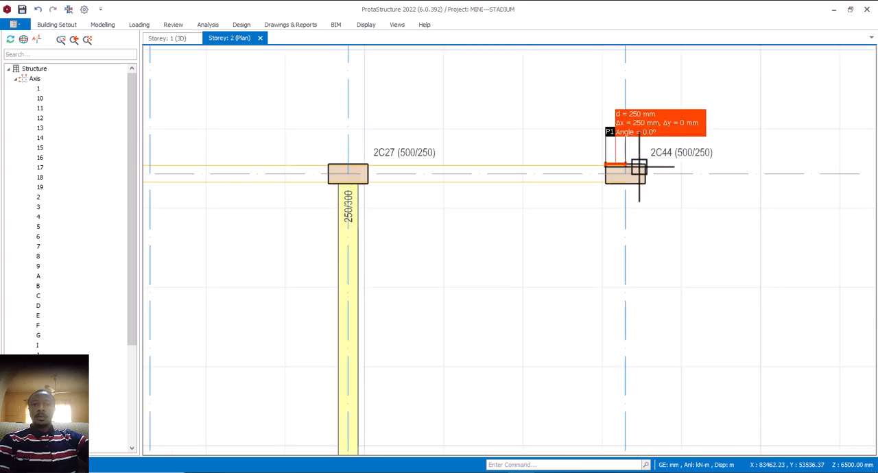
{"action": "key", "text": "Escape"}
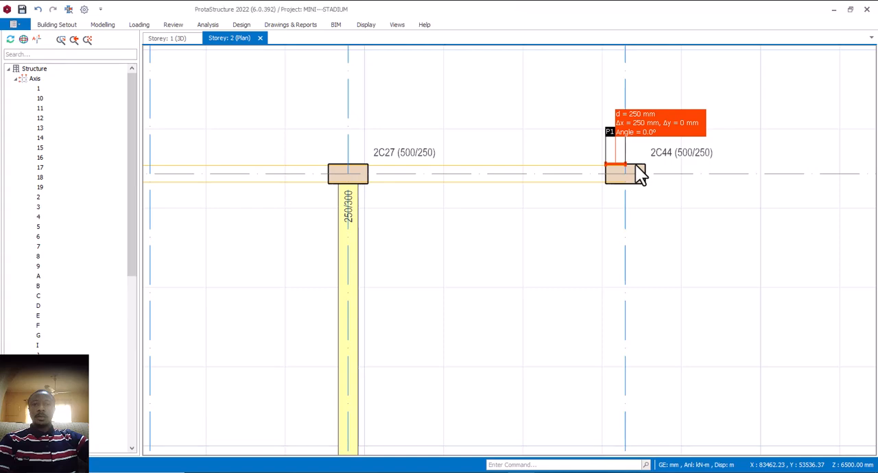
- Set the e1 eccentricity of the Storey 2 column at axes 14 and I to 250 mm and update it
{"action": "left_click", "coordinate": [639, 174]}
{"action": "scroll", "coordinate": [549, 163], "scroll_direction": "down", "scroll_amount": 3}
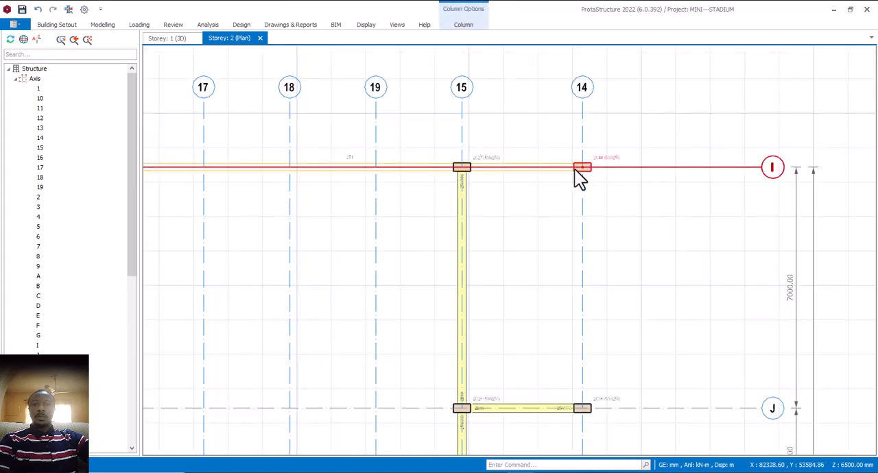
{"action": "scroll", "coordinate": [588, 195], "scroll_direction": "down", "scroll_amount": 2}
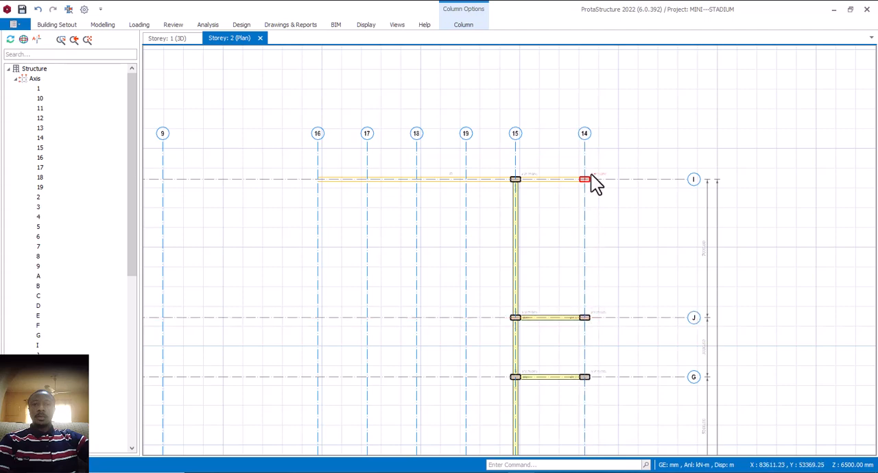
{"action": "scroll", "coordinate": [590, 182], "scroll_direction": "up", "scroll_amount": 5}
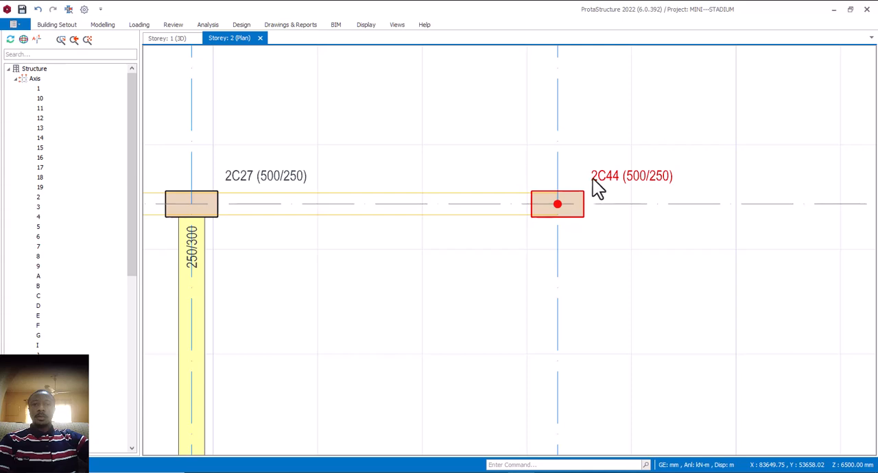
{"action": "double_click", "coordinate": [599, 191]}
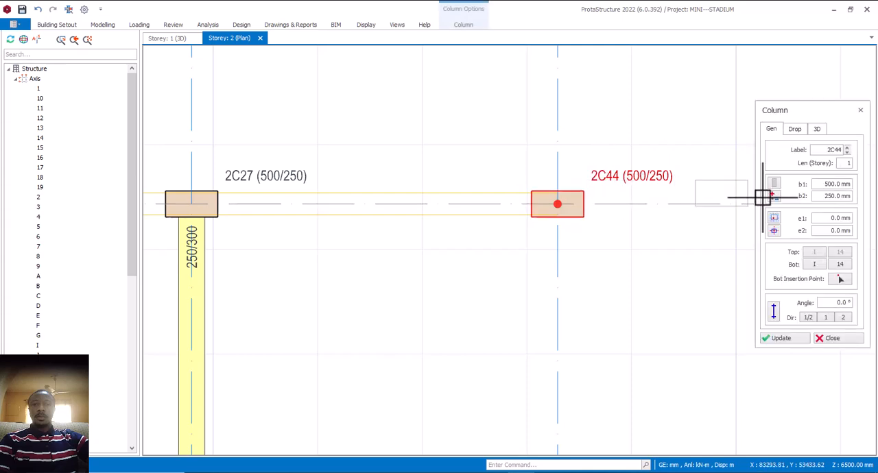
{"action": "left_click", "coordinate": [819, 131]}
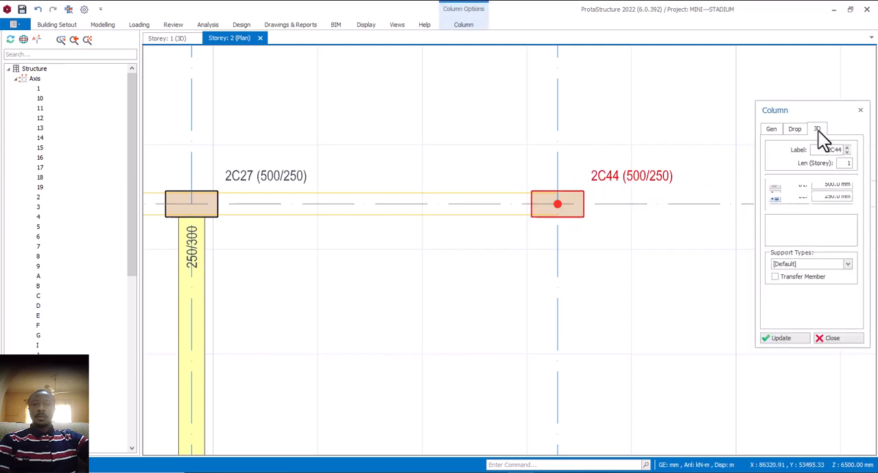
{"action": "left_click", "coordinate": [774, 129]}
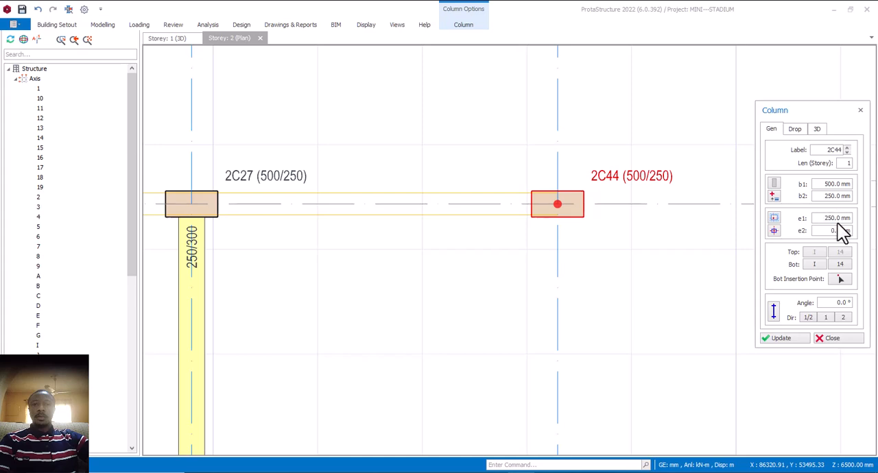
{"action": "left_click", "coordinate": [780, 341]}
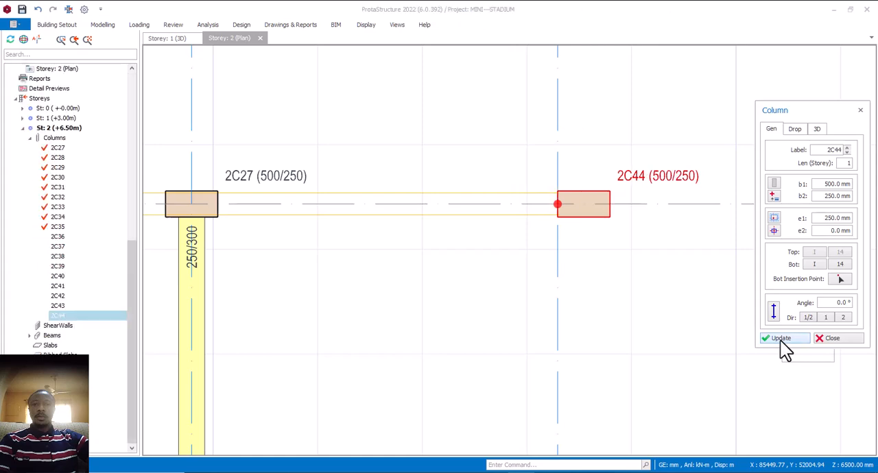
{"action": "left_click", "coordinate": [830, 339]}
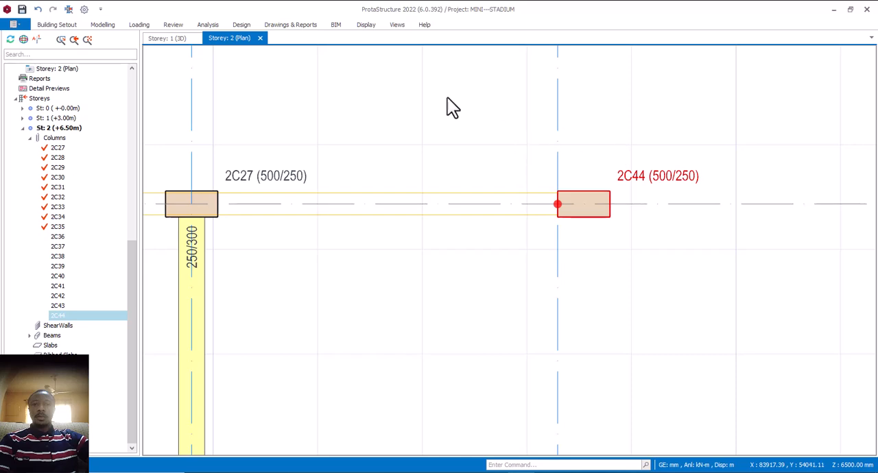
- In the 3D view, set the top del z of the truss's rear column at axes 14 and I to 850 mm and update it
{"action": "left_click", "coordinate": [186, 41]}
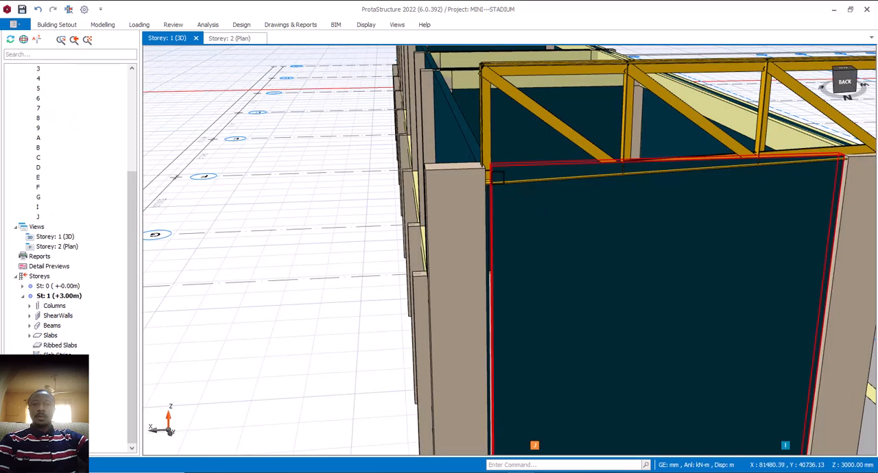
{"action": "scroll", "coordinate": [495, 173], "scroll_direction": "up", "scroll_amount": 4}
{"action": "scroll", "coordinate": [474, 192], "scroll_direction": "down", "scroll_amount": 7}
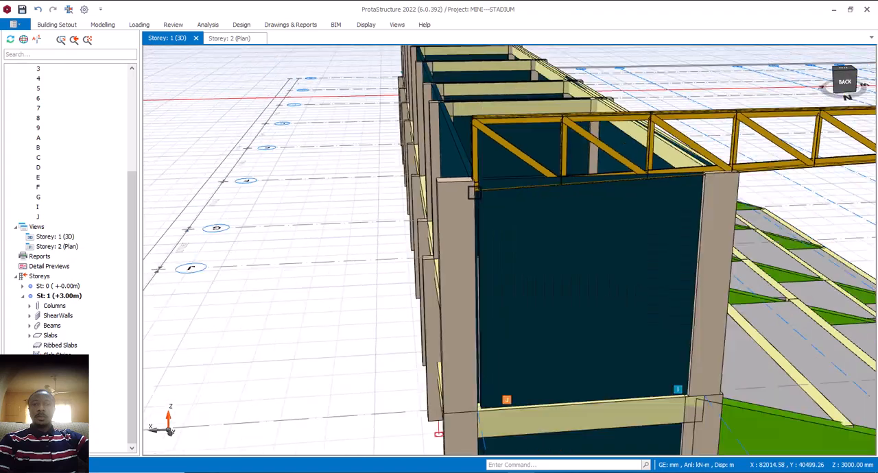
{"action": "scroll", "coordinate": [474, 192], "scroll_direction": "down", "scroll_amount": 3}
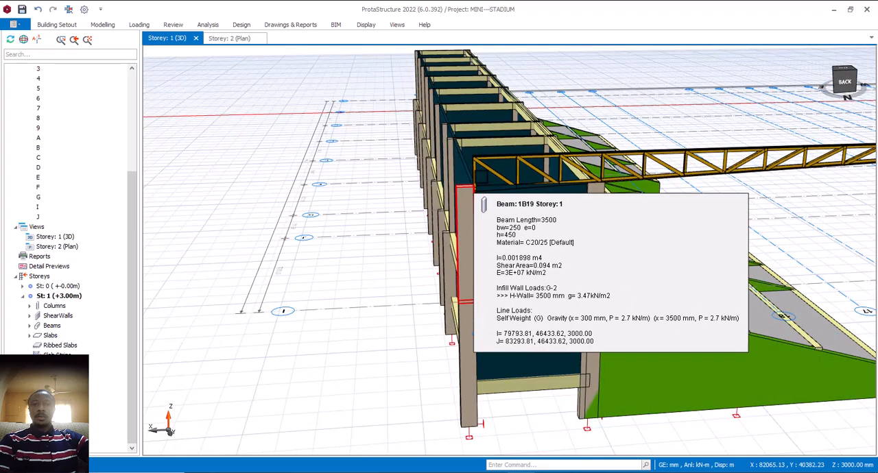
{"action": "scroll", "coordinate": [480, 178], "scroll_direction": "up", "scroll_amount": 3}
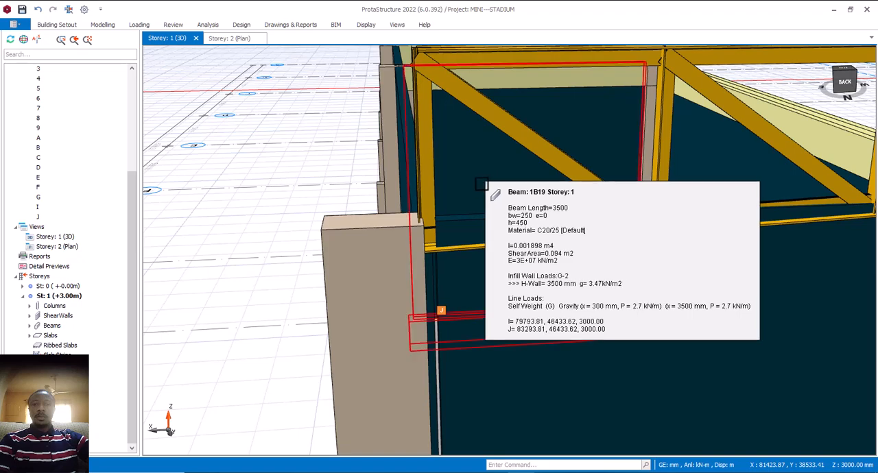
{"action": "scroll", "coordinate": [480, 184], "scroll_direction": "down", "scroll_amount": 3}
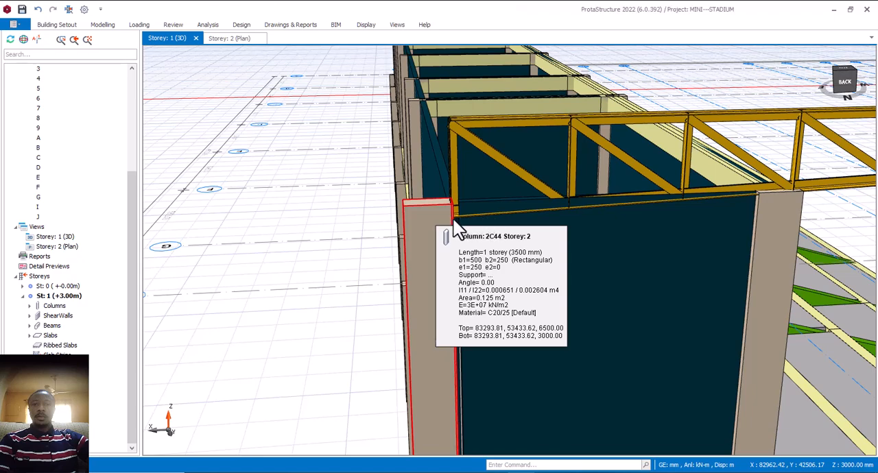
{"action": "double_click", "coordinate": [328, 195]}
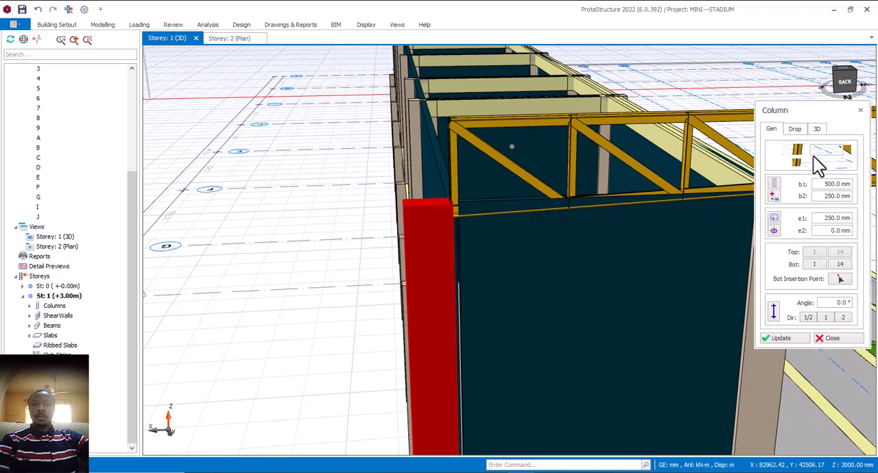
{"action": "left_click", "coordinate": [817, 129]}
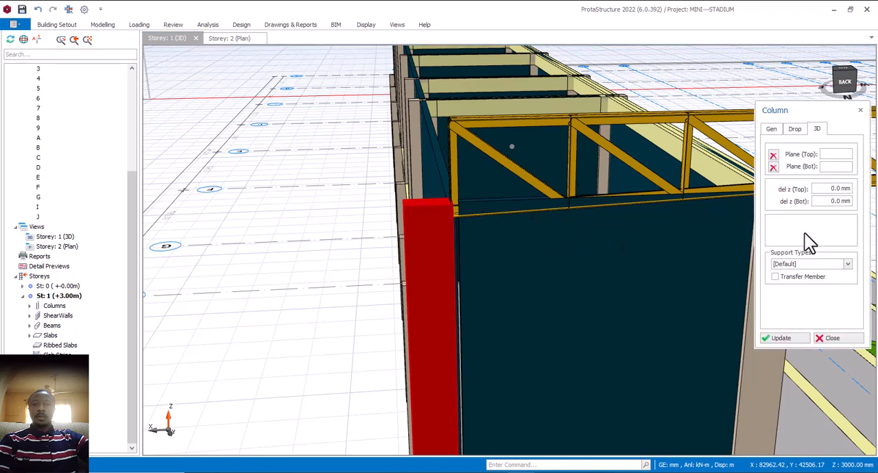
{"action": "left_click", "coordinate": [782, 338]}
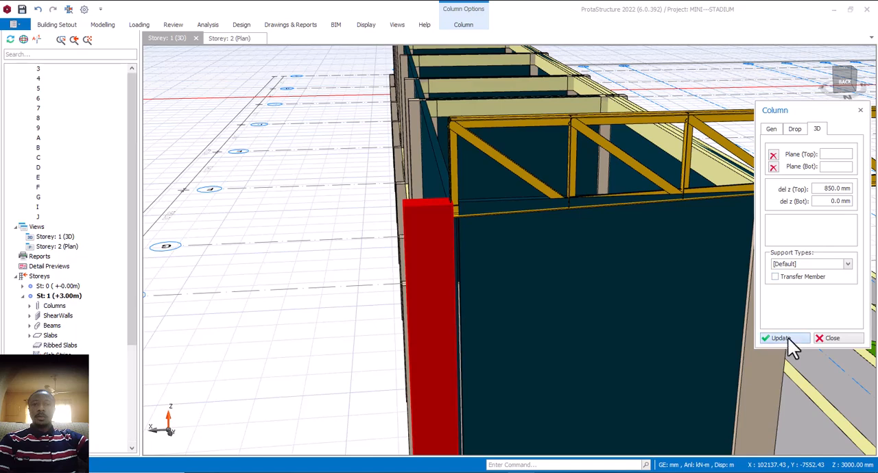
{"action": "left_click", "coordinate": [833, 338]}
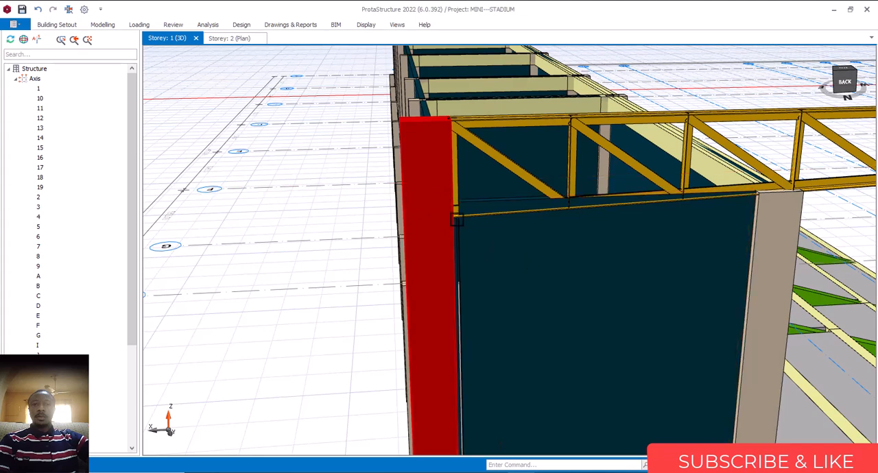
{"action": "key", "text": "Escape"}
- Examine in the 3D view how the roof truss meets the raised rear column and lines up with the other frames
{"action": "scroll", "coordinate": [282, 211], "scroll_direction": "down", "scroll_amount": 2}
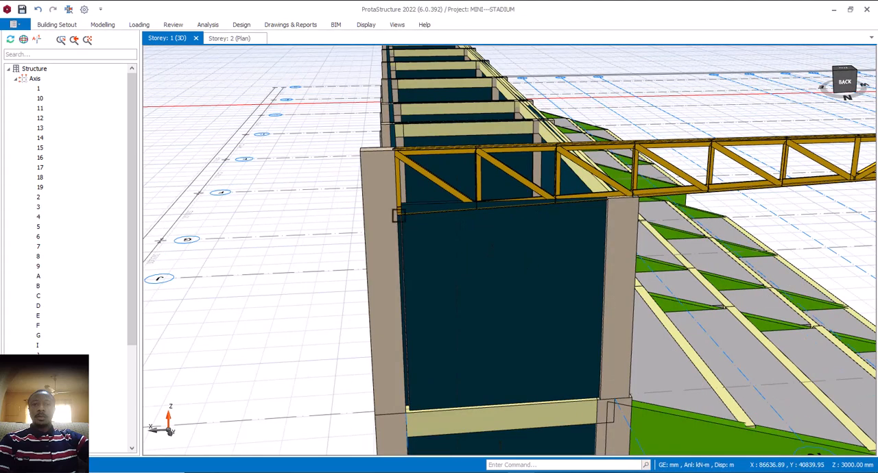
{"action": "scroll", "coordinate": [409, 205], "scroll_direction": "down", "scroll_amount": 2}
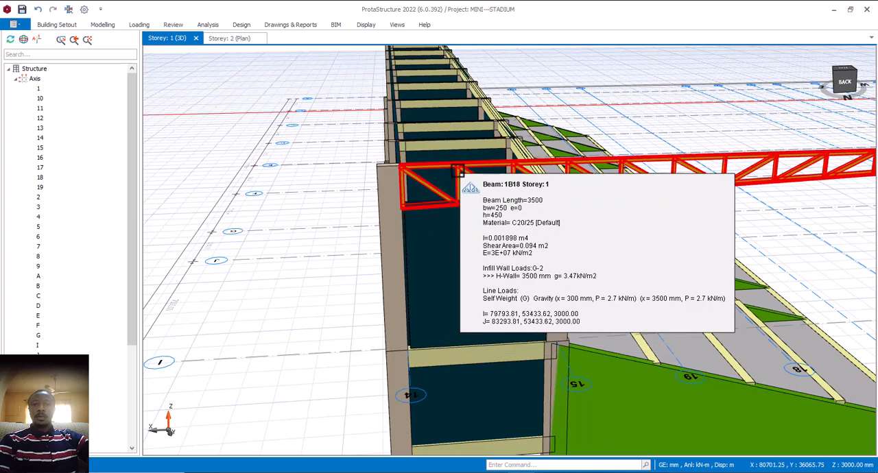
{"action": "scroll", "coordinate": [458, 171], "scroll_direction": "up", "scroll_amount": 2}
{"action": "left_click", "coordinate": [410, 171]}
{"action": "mouse_move", "coordinate": [406, 170]}
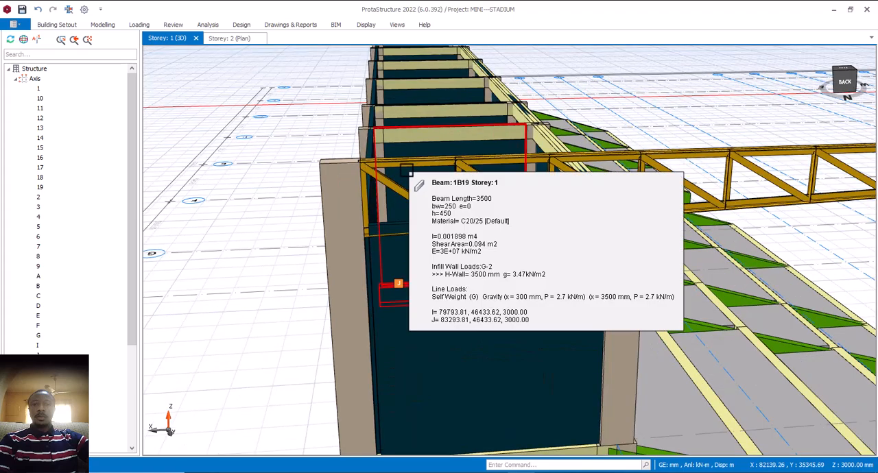
{"action": "scroll", "coordinate": [393, 177], "scroll_direction": "down", "scroll_amount": 3}
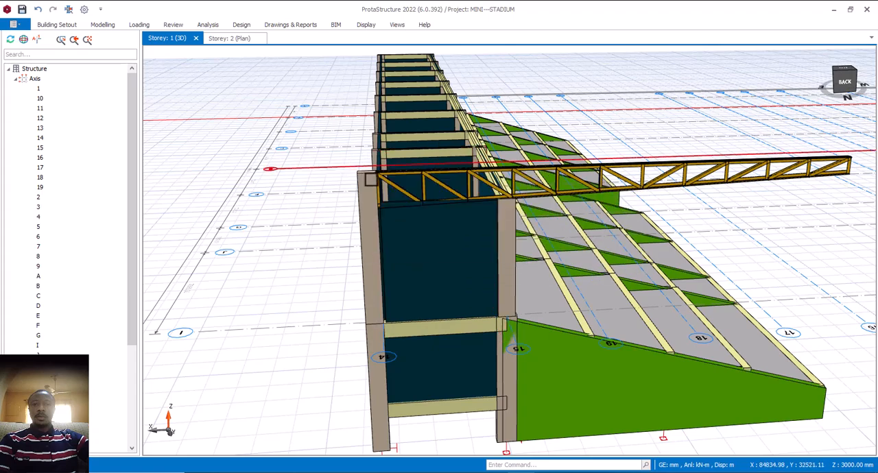
{"action": "mouse_move", "coordinate": [386, 140]}
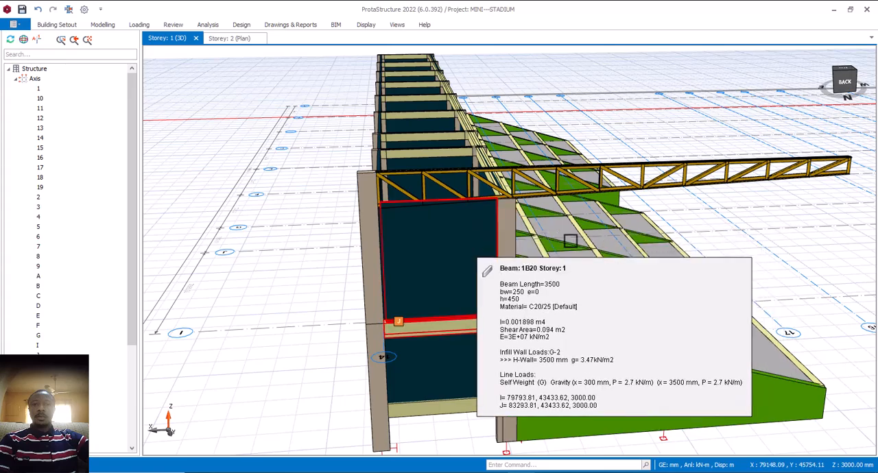
{"action": "middle_click_drag", "start_coordinate": [580, 231], "coordinate": [425, 261]}
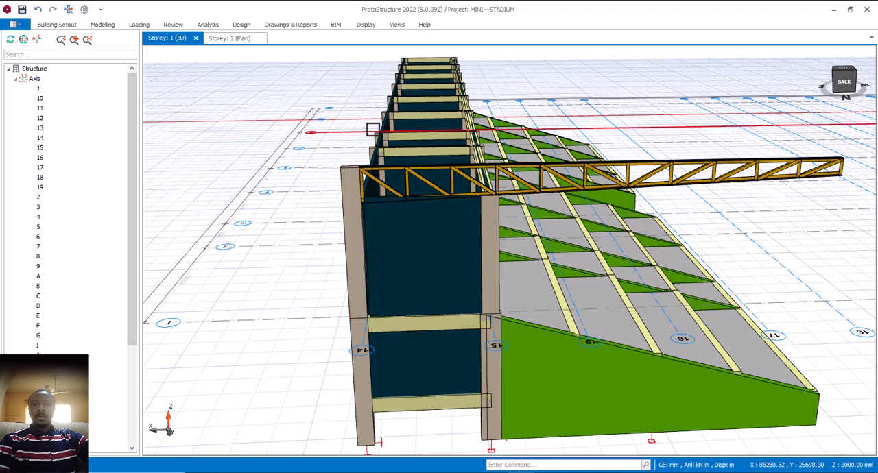
{"action": "mouse_move", "coordinate": [549, 181]}
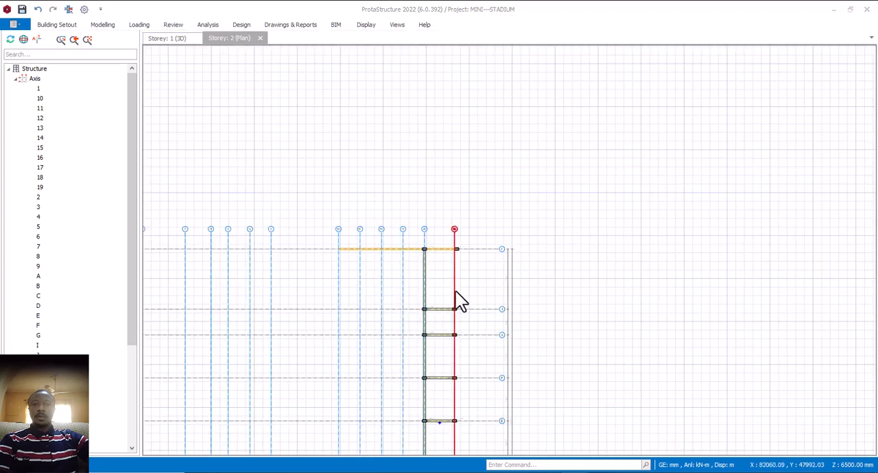
- Delete the Storey 2 columns along axis 14, leaving only the offset column at axis I
{"action": "scroll", "coordinate": [470, 265], "scroll_direction": "up", "scroll_amount": 1}
{"action": "scroll", "coordinate": [465, 232], "scroll_direction": "down", "scroll_amount": 1}
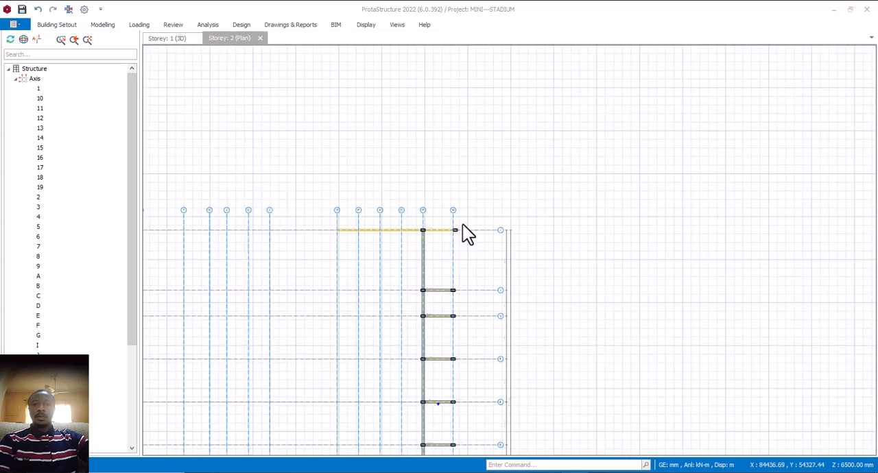
{"action": "scroll", "coordinate": [457, 295], "scroll_direction": "up", "scroll_amount": 2}
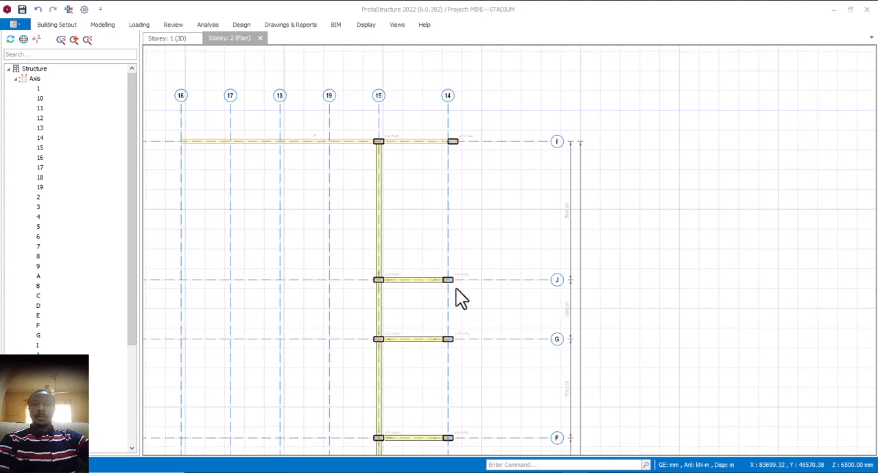
{"action": "mouse_move", "coordinate": [456, 276]}
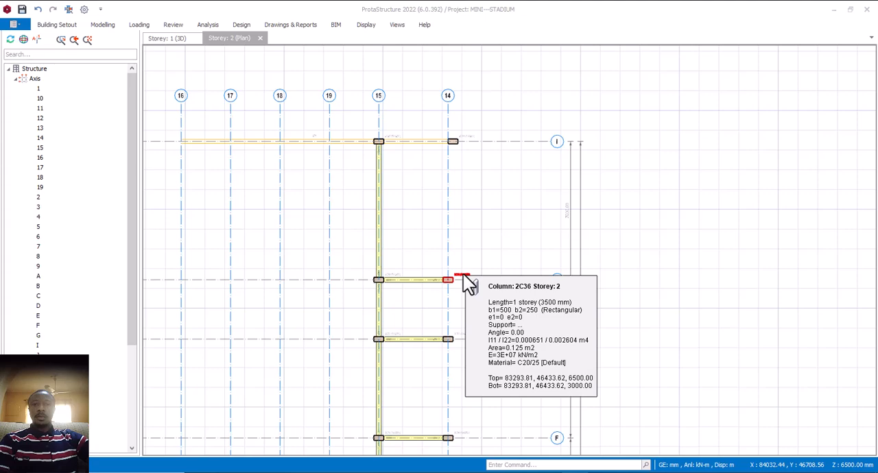
{"action": "scroll", "coordinate": [463, 274], "scroll_direction": "down", "scroll_amount": 2}
{"action": "left_click", "coordinate": [463, 276]}
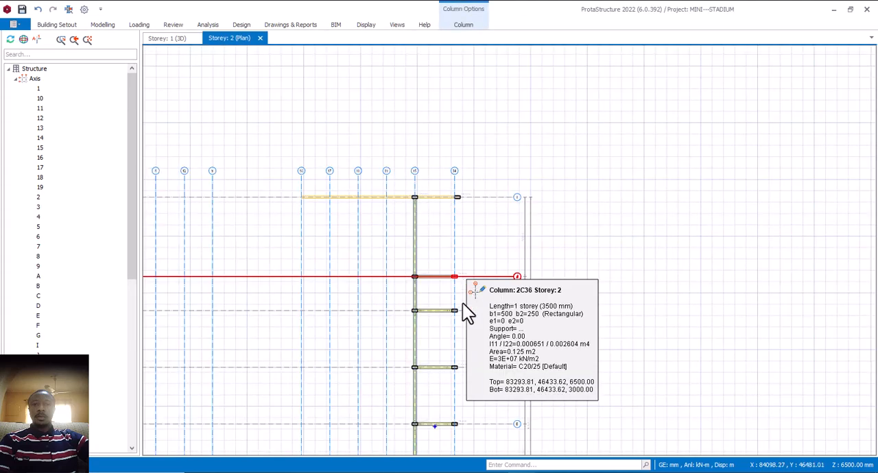
{"action": "key", "text": "Escape"}
{"action": "scroll", "coordinate": [447, 254], "scroll_direction": "down", "scroll_amount": 2}
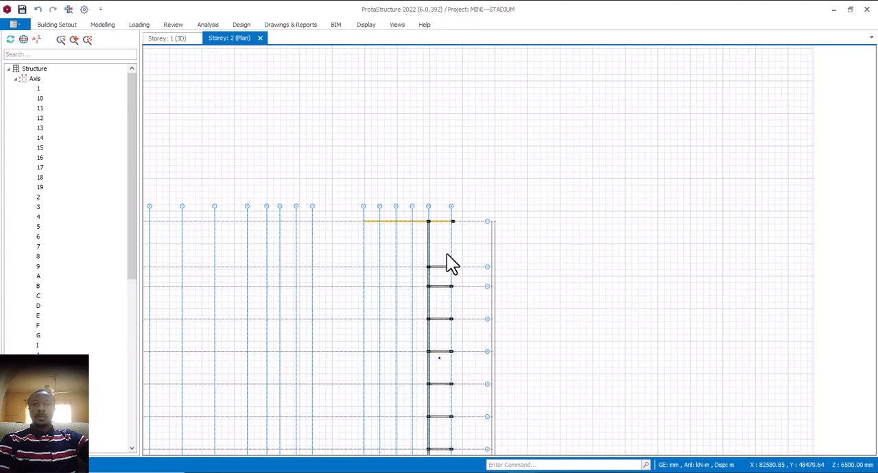
{"action": "scroll", "coordinate": [447, 254], "scroll_direction": "down", "scroll_amount": 2}
{"action": "left_click_drag", "start_coordinate": [444, 251], "coordinate": [461, 359]}
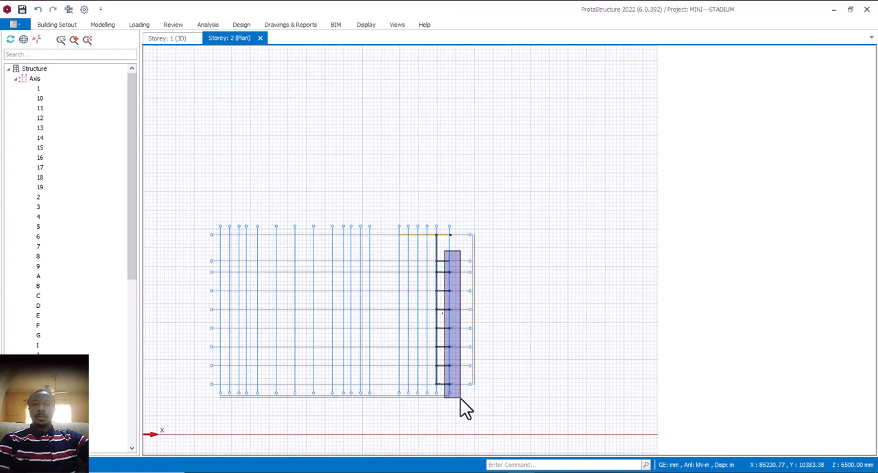
{"action": "left_click_drag", "start_coordinate": [460, 399], "coordinate": [460, 398]}
{"action": "key", "text": "Delete"}
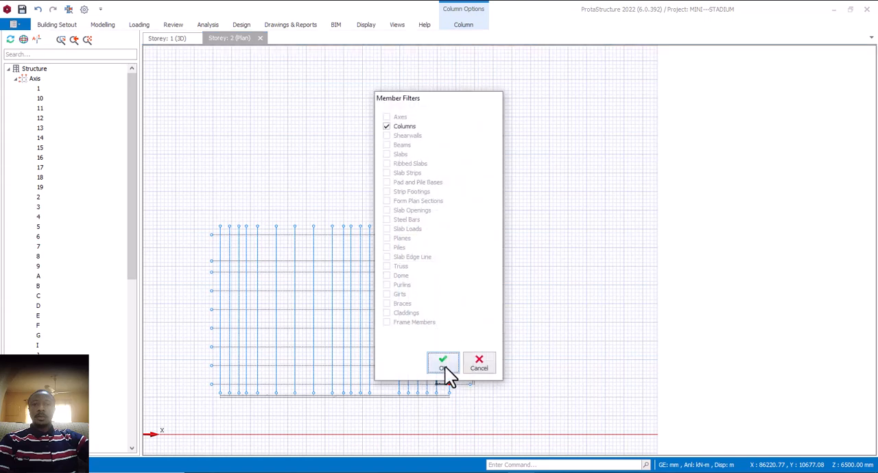
{"action": "left_click", "coordinate": [441, 365]}
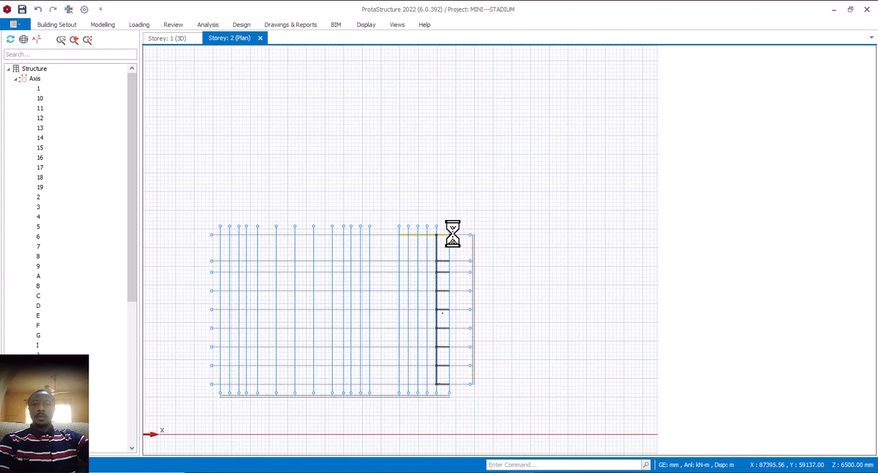
- Reusing the properties of the column at axes 14 and I, insert 500 x 250 mm columns with 250 mm e1 along axis 14 from axis J
{"action": "scroll", "coordinate": [452, 233], "scroll_direction": "up", "scroll_amount": 5}
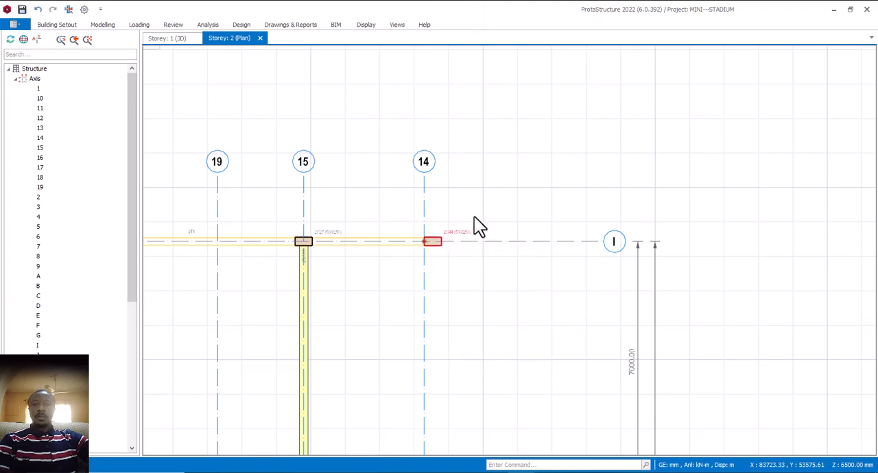
{"action": "scroll", "coordinate": [472, 225], "scroll_direction": "down", "scroll_amount": 4}
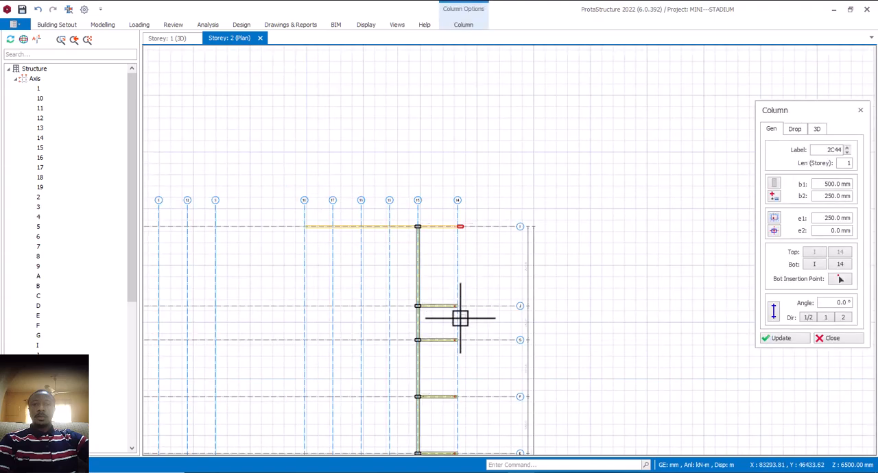
{"action": "scroll", "coordinate": [460, 314], "scroll_direction": "up", "scroll_amount": 5}
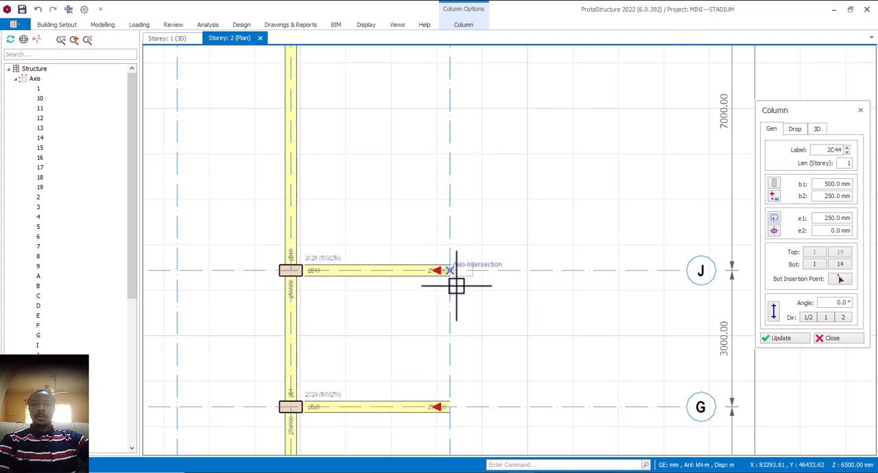
{"action": "left_click", "coordinate": [456, 287]}
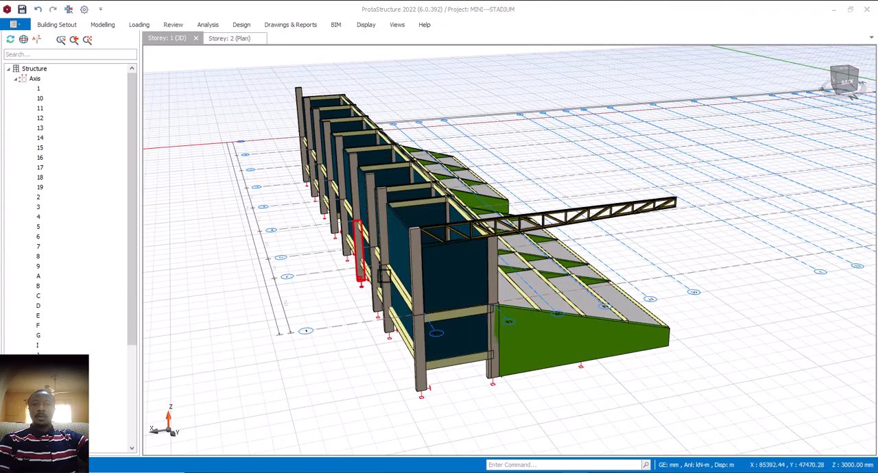
{"action": "middle_click_drag", "start_coordinate": [473, 339], "coordinate": [463, 336]}
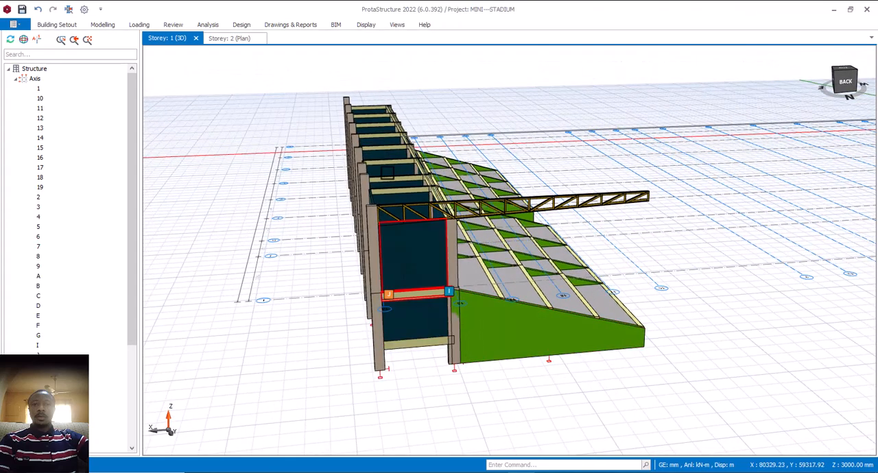
- Examine in the 3D view how the roof truss connects to the raised rear column and lines up with the other rear columns
{"action": "scroll", "coordinate": [392, 248], "scroll_direction": "up", "scroll_amount": 2}
{"action": "scroll", "coordinate": [343, 226], "scroll_direction": "up", "scroll_amount": 2}
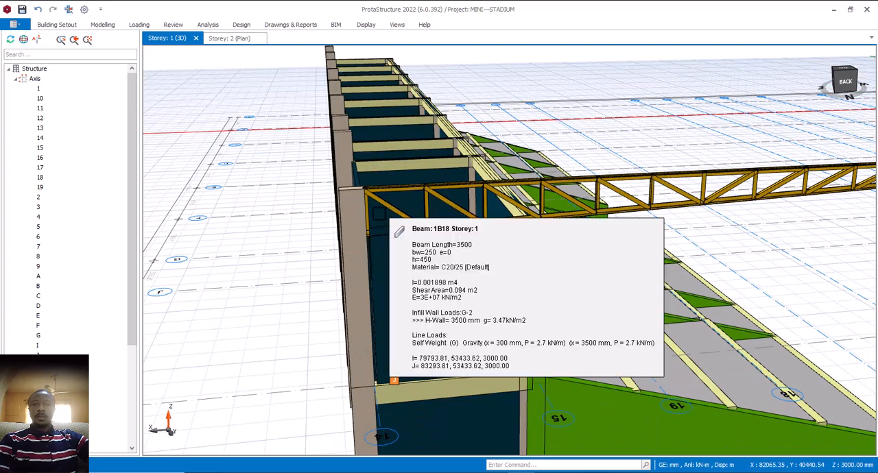
{"action": "scroll", "coordinate": [343, 232], "scroll_direction": "down", "scroll_amount": 3}
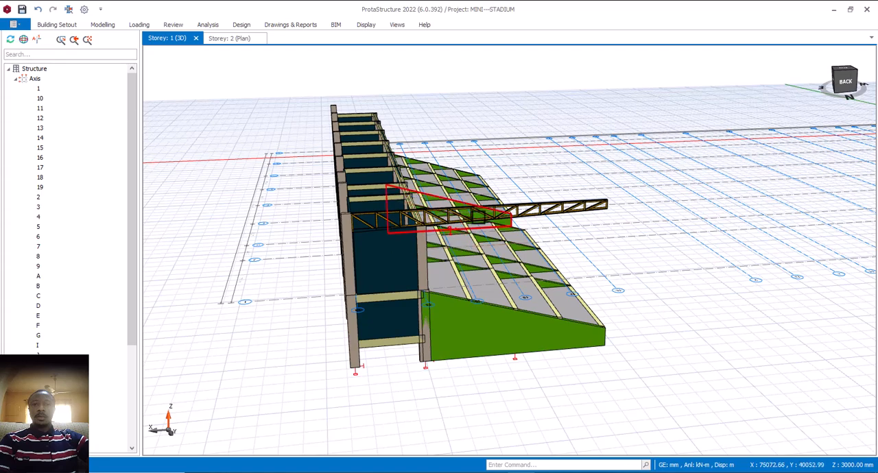
{"action": "scroll", "coordinate": [415, 218], "scroll_direction": "up", "scroll_amount": 3}
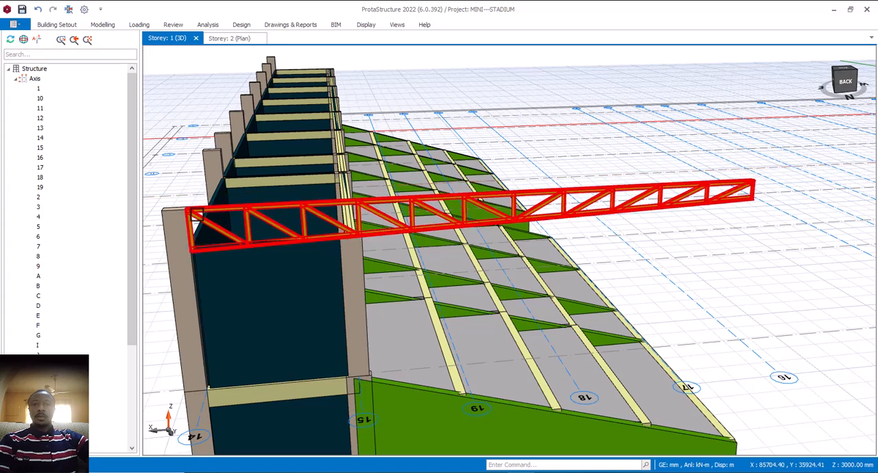
{"action": "mouse_move", "coordinate": [196, 213]}
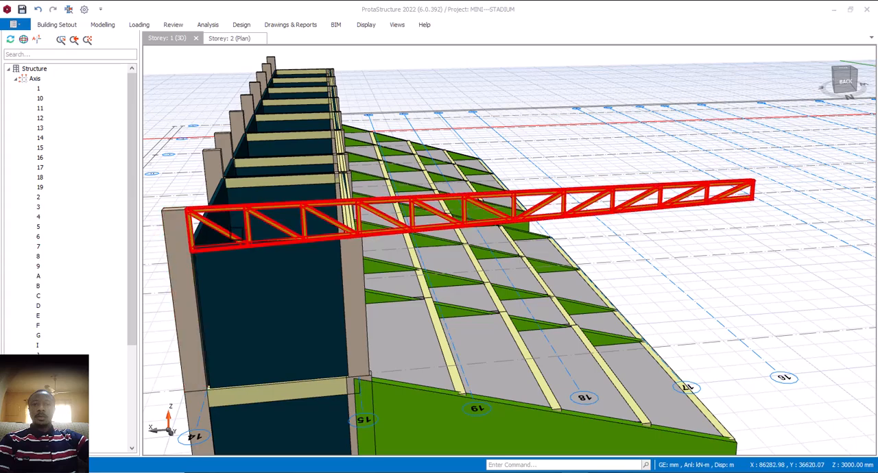
{"action": "middle_click_drag", "start_coordinate": [221, 237], "coordinate": [325, 217]}
{"action": "scroll", "coordinate": [288, 198], "scroll_direction": "up", "scroll_amount": 3}
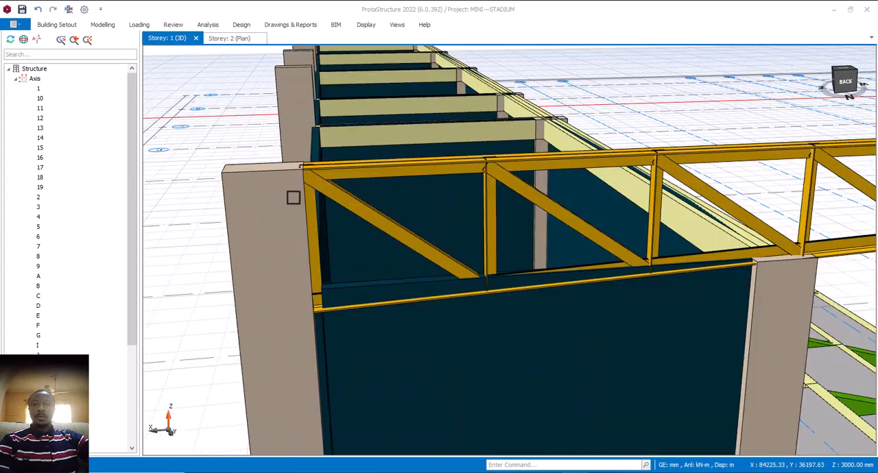
{"action": "scroll", "coordinate": [285, 203], "scroll_direction": "down", "scroll_amount": 5}
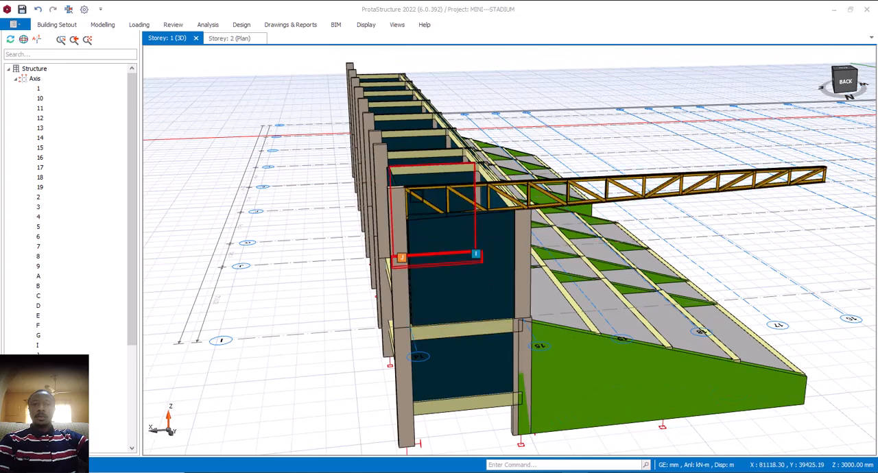
{"action": "scroll", "coordinate": [410, 175], "scroll_direction": "up", "scroll_amount": 3}
{"action": "mouse_move", "coordinate": [401, 200]}
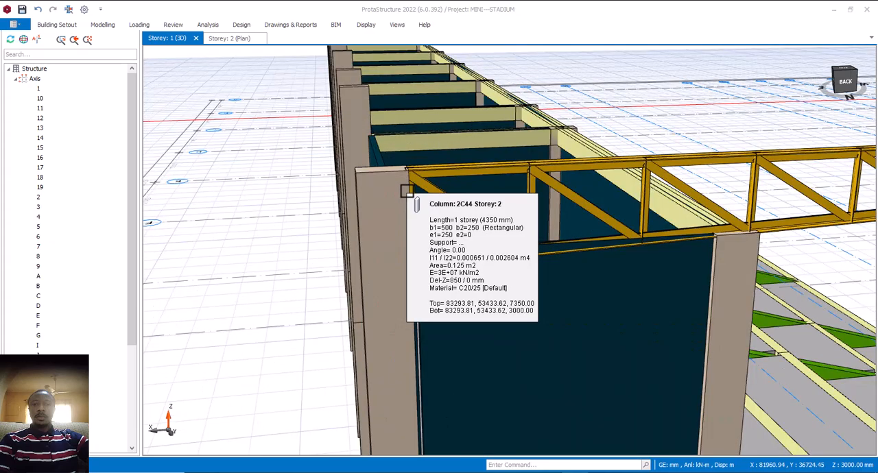
{"action": "scroll", "coordinate": [400, 200], "scroll_direction": "down", "scroll_amount": 4}
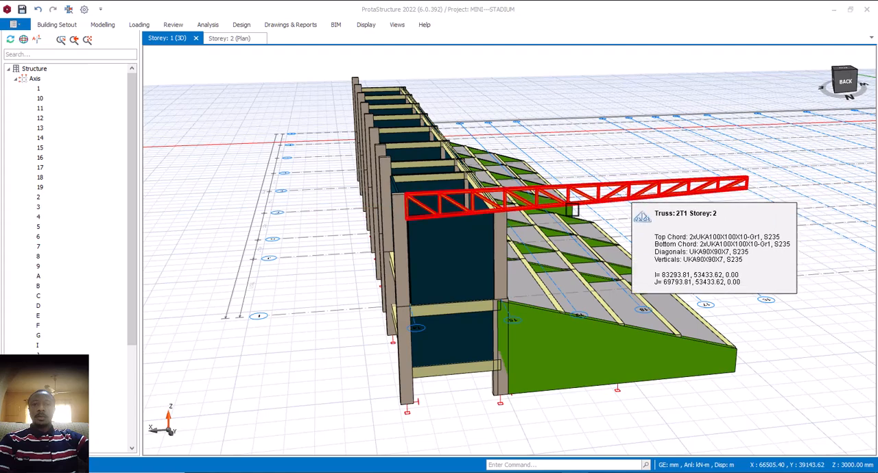
- Examine how the roof truss rests on the front column at axis 15 and cantilevers over the stands
{"action": "scroll", "coordinate": [534, 209], "scroll_direction": "up", "scroll_amount": 3}
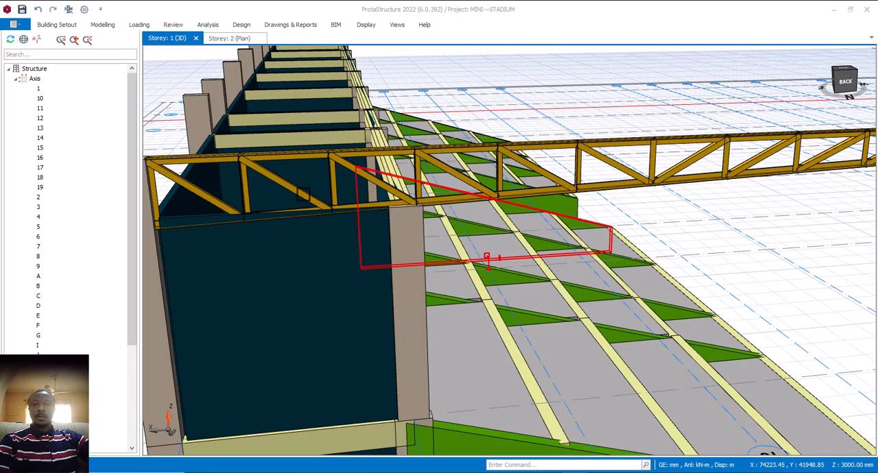
{"action": "scroll", "coordinate": [487, 258], "scroll_direction": "down", "scroll_amount": 2}
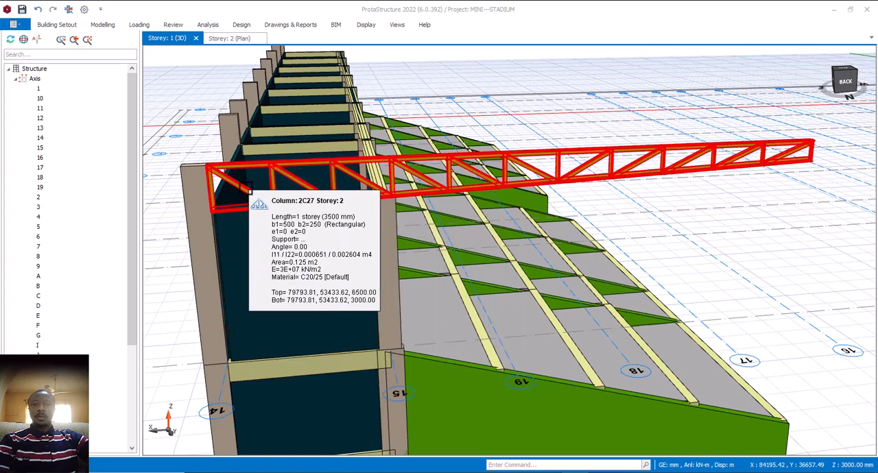
{"action": "mouse_move", "coordinate": [398, 226]}
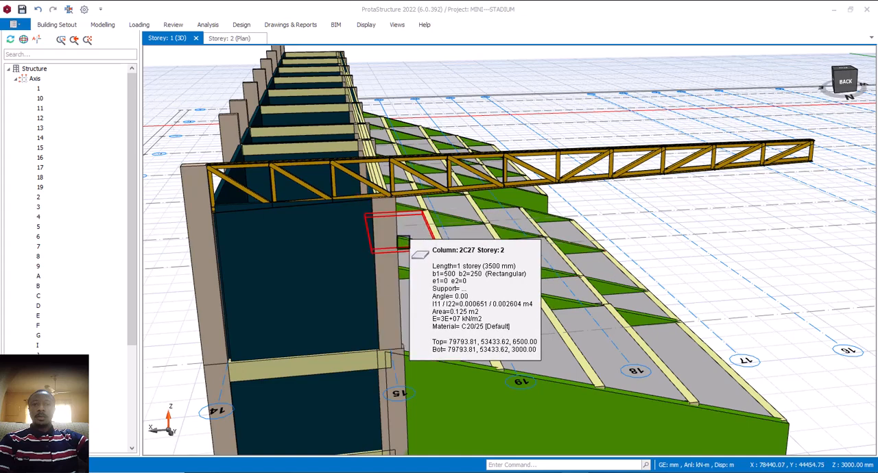
{"action": "mouse_move", "coordinate": [402, 242]}
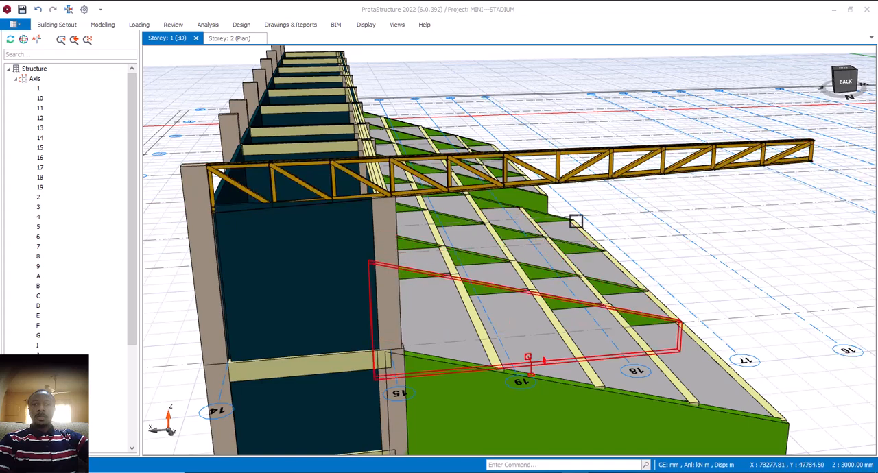
{"action": "scroll", "coordinate": [420, 210], "scroll_direction": "down", "scroll_amount": 4}
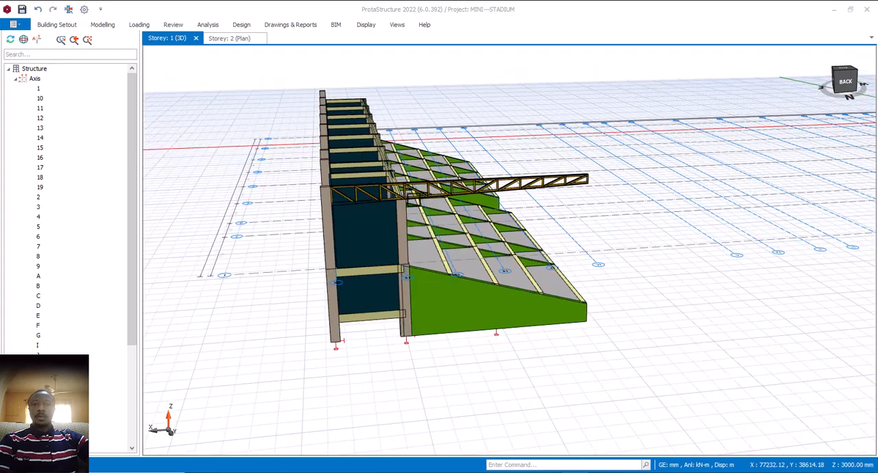
{"action": "middle_click_drag", "start_coordinate": [450, 218], "coordinate": [454, 216]}
{"action": "right_click", "coordinate": [457, 200]}
{"action": "left_click", "coordinate": [474, 121]}
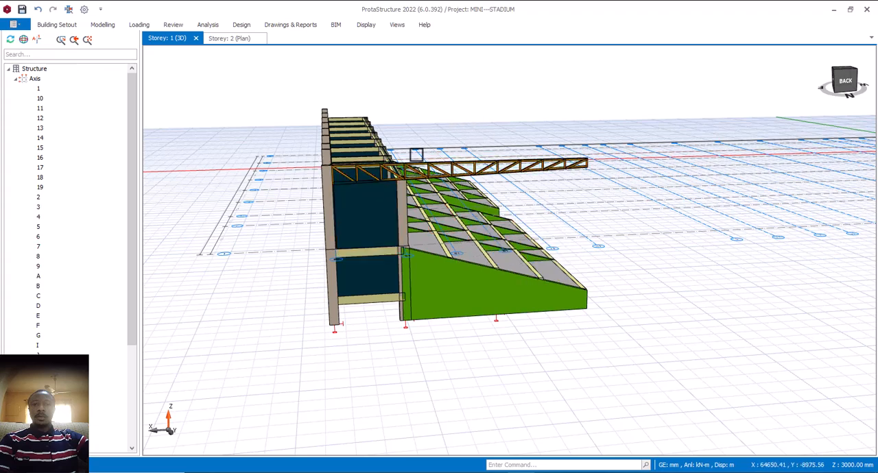
{"action": "scroll", "coordinate": [366, 144], "scroll_direction": "up", "scroll_amount": 2}
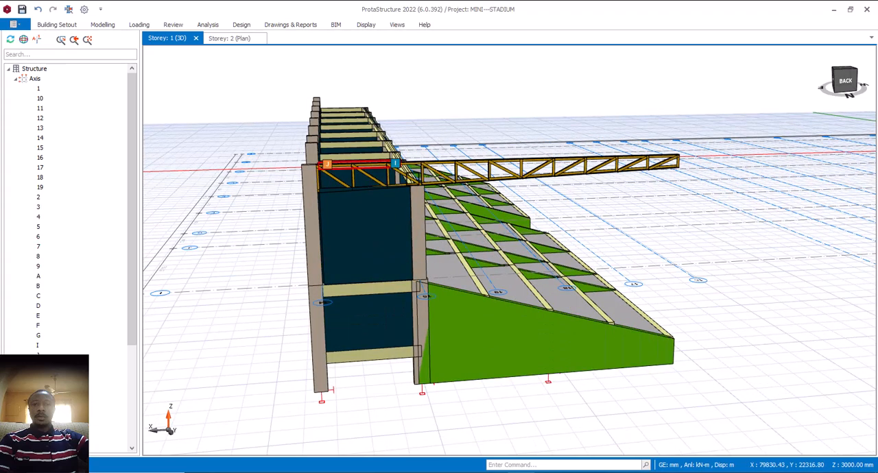
{"action": "mouse_move", "coordinate": [425, 179]}
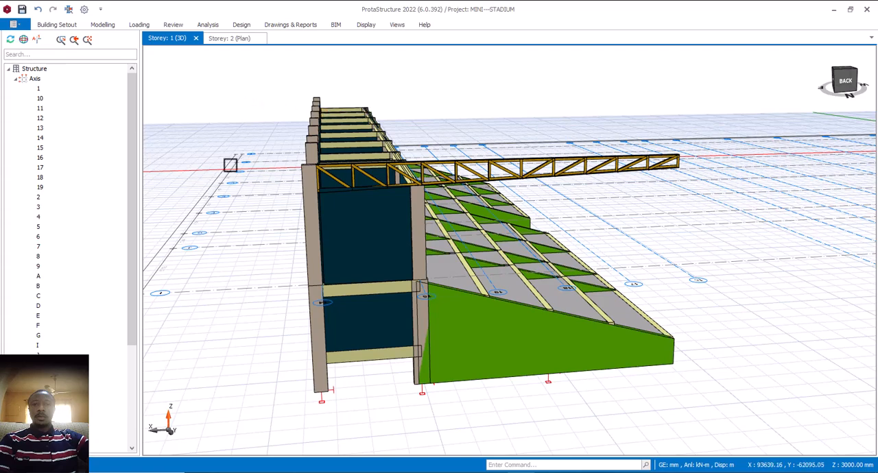
- Review the repeated roof trusses on all frames from the rear and from the front of the stands
{"action": "scroll", "coordinate": [458, 371], "scroll_direction": "down", "scroll_amount": 3}
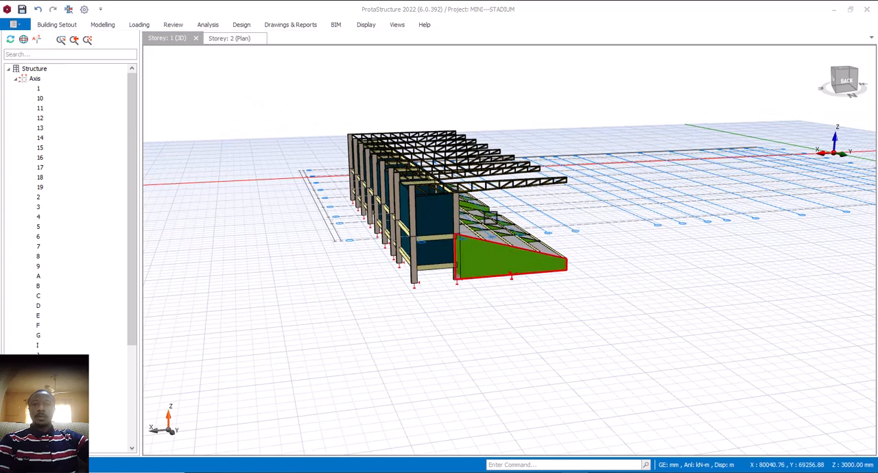
{"action": "scroll", "coordinate": [487, 181], "scroll_direction": "up", "scroll_amount": 3}
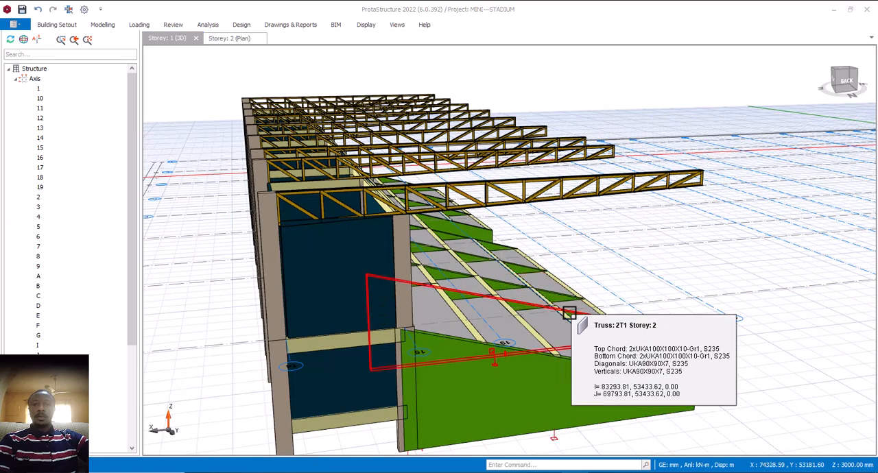
{"action": "mouse_move", "coordinate": [563, 314]}
{"action": "middle_mouse_down"}
{"action": "mouse_move", "coordinate": [506, 317]}
{"action": "mouse_move", "coordinate": [557, 299]}
{"action": "middle_mouse_up"}
{"action": "scroll", "coordinate": [602, 270], "scroll_direction": "down", "scroll_amount": 4}
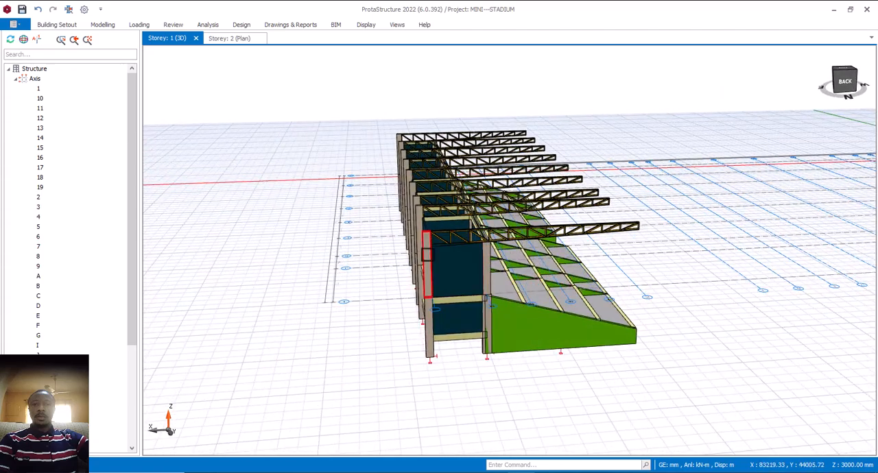
{"action": "scroll", "coordinate": [425, 241], "scroll_direction": "up", "scroll_amount": 2}
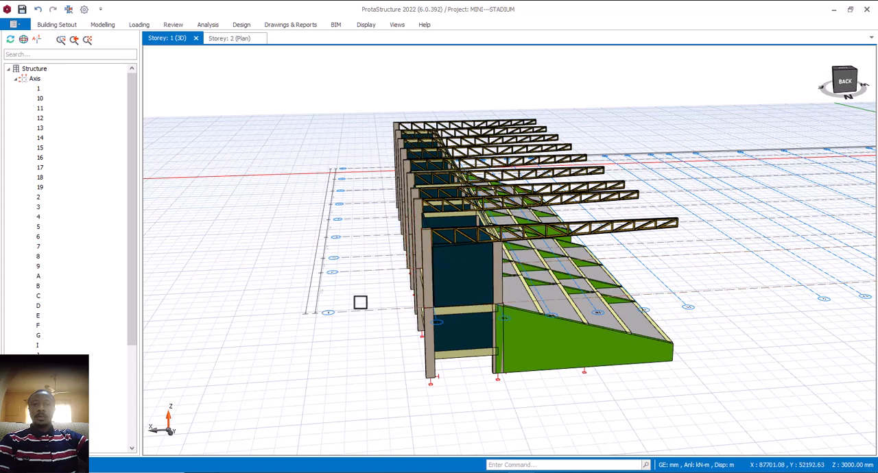
{"action": "mouse_move", "coordinate": [411, 245]}
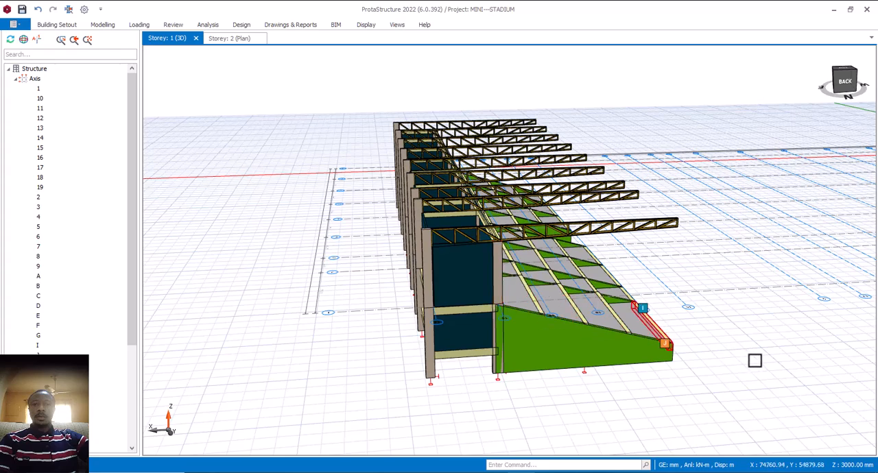
{"action": "middle_click_drag", "start_coordinate": [754, 359], "coordinate": [647, 343]}
{"action": "scroll", "coordinate": [659, 315], "scroll_direction": "down", "scroll_amount": 5}
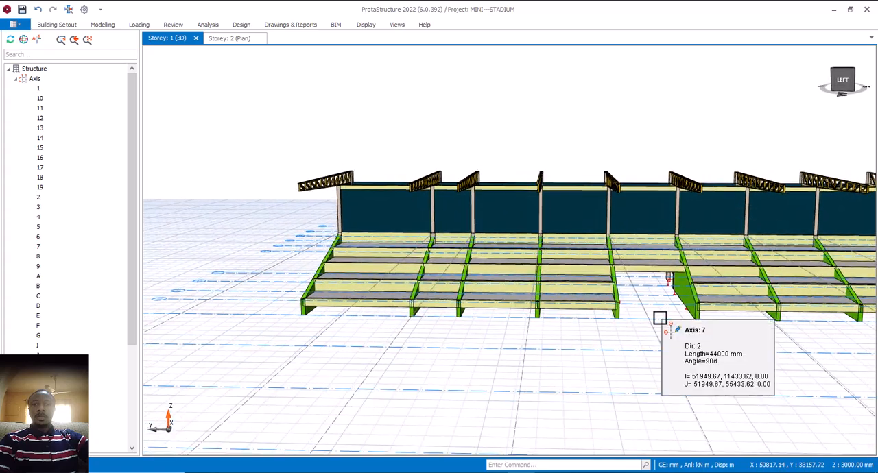
- Examine the whole stand and its roof trusses in the 3D view, from the front around to the rear
{"action": "middle_click_drag", "start_coordinate": [649, 325], "coordinate": [658, 273]}
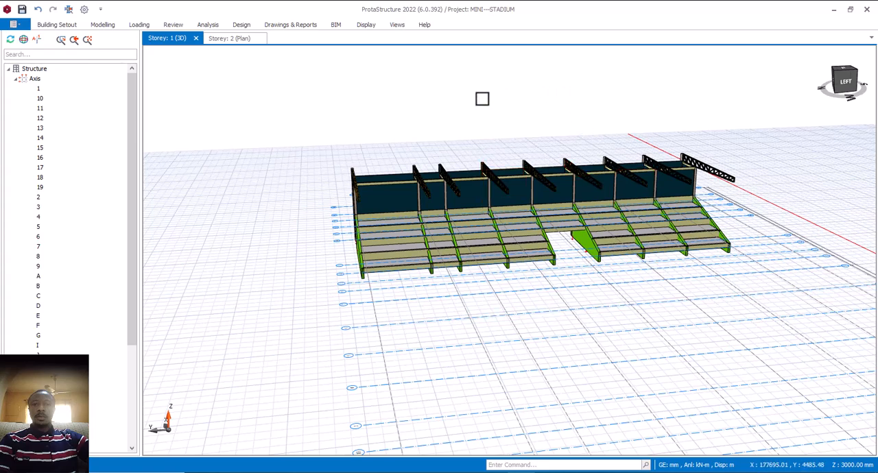
{"action": "scroll", "coordinate": [517, 308], "scroll_direction": "down", "scroll_amount": 4}
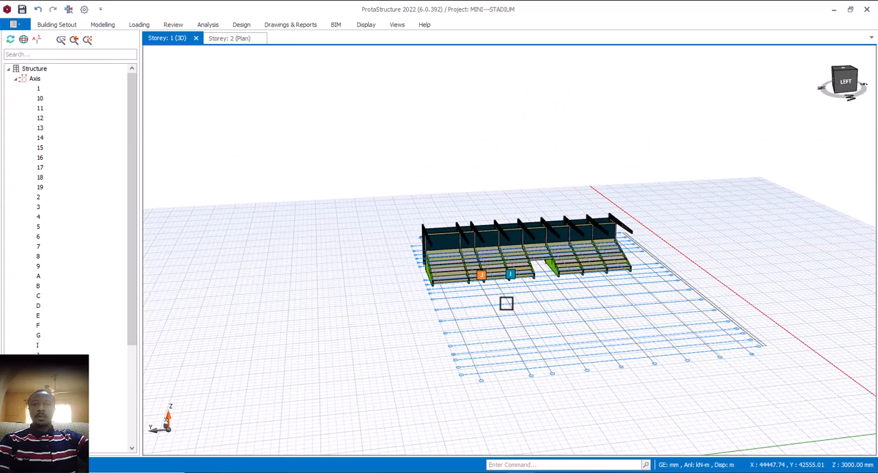
{"action": "middle_click_drag", "start_coordinate": [506, 302], "coordinate": [591, 302]}
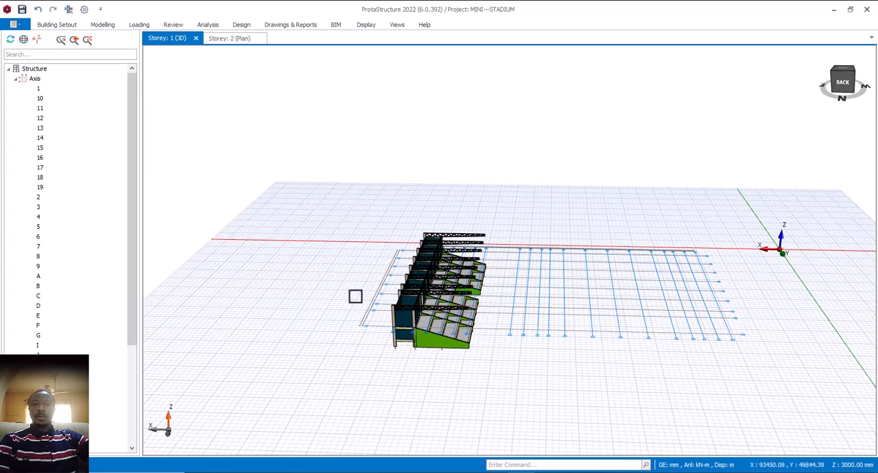
{"action": "scroll", "coordinate": [369, 277], "scroll_direction": "down", "scroll_amount": 3}
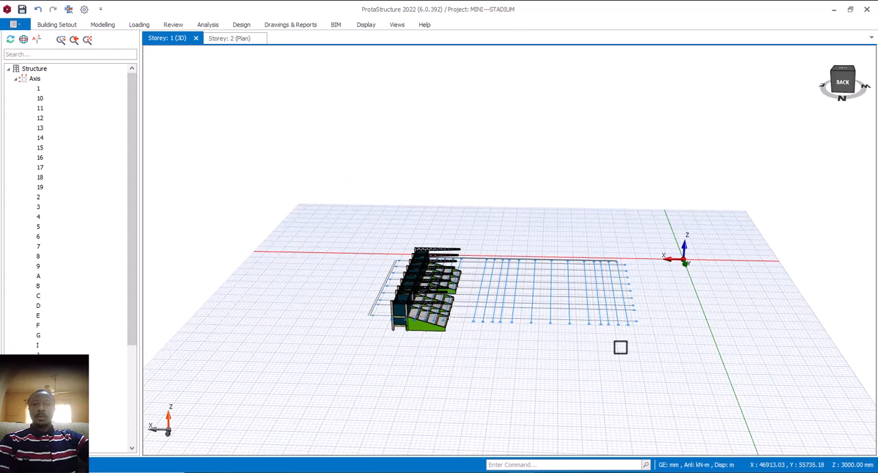
{"action": "middle_click_drag", "start_coordinate": [620, 348], "coordinate": [532, 400]}
{"action": "scroll", "coordinate": [497, 274], "scroll_direction": "up", "scroll_amount": 2}
{"action": "scroll", "coordinate": [497, 275], "scroll_direction": "up", "scroll_amount": 3}
{"action": "scroll", "coordinate": [523, 318], "scroll_direction": "down", "scroll_amount": 6}
{"action": "scroll", "coordinate": [497, 393], "scroll_direction": "up", "scroll_amount": 8}
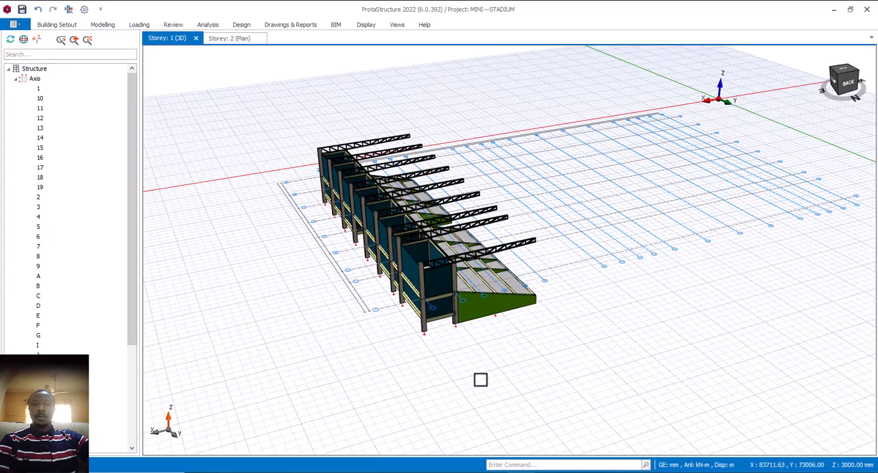
- Examine the end frame, rear columns and cantilevered roof trusses closely from the rear corner of the stand
{"action": "middle_click_drag", "start_coordinate": [543, 369], "coordinate": [565, 375]}
{"action": "scroll", "coordinate": [564, 371], "scroll_direction": "down", "scroll_amount": 6}
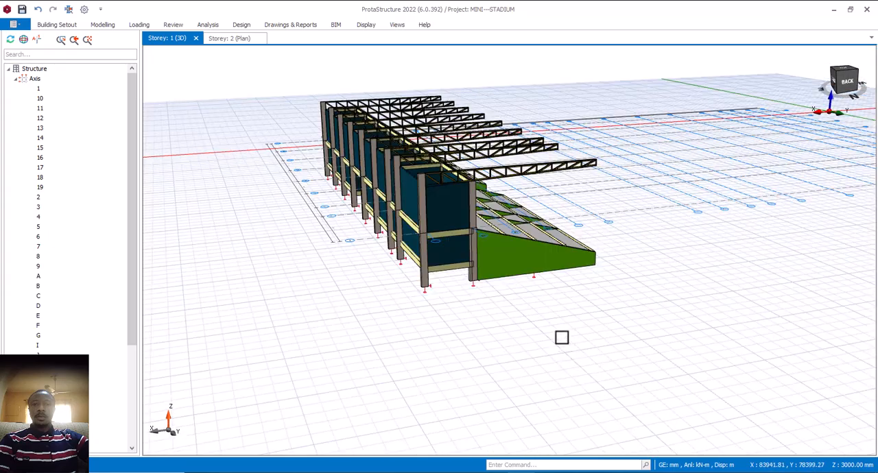
{"action": "scroll", "coordinate": [468, 232], "scroll_direction": "up", "scroll_amount": 4}
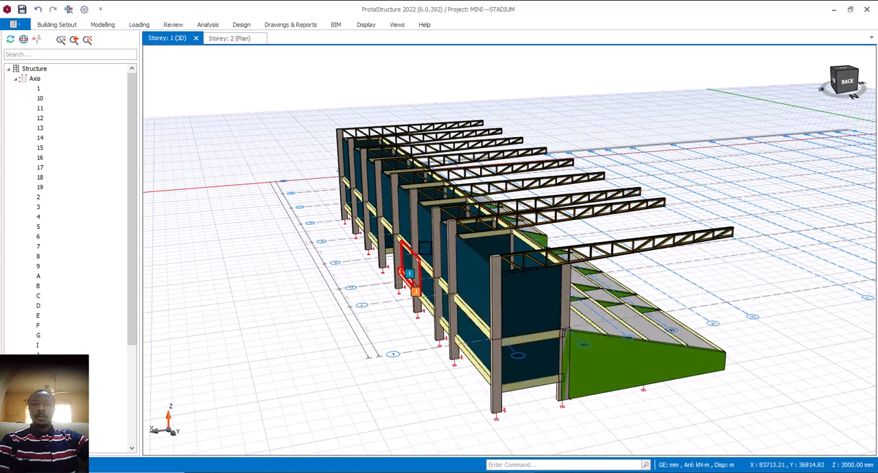
{"action": "scroll", "coordinate": [635, 241], "scroll_direction": "down", "scroll_amount": 5}
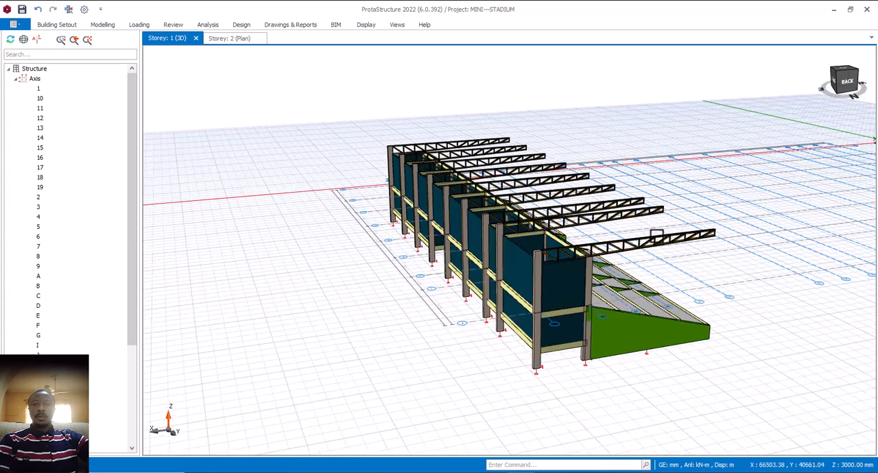
{"action": "middle_click_drag", "start_coordinate": [699, 256], "coordinate": [676, 263]}
{"action": "scroll", "coordinate": [596, 288], "scroll_direction": "up", "scroll_amount": 5}
{"action": "middle_click_drag", "start_coordinate": [596, 288], "coordinate": [627, 288]}
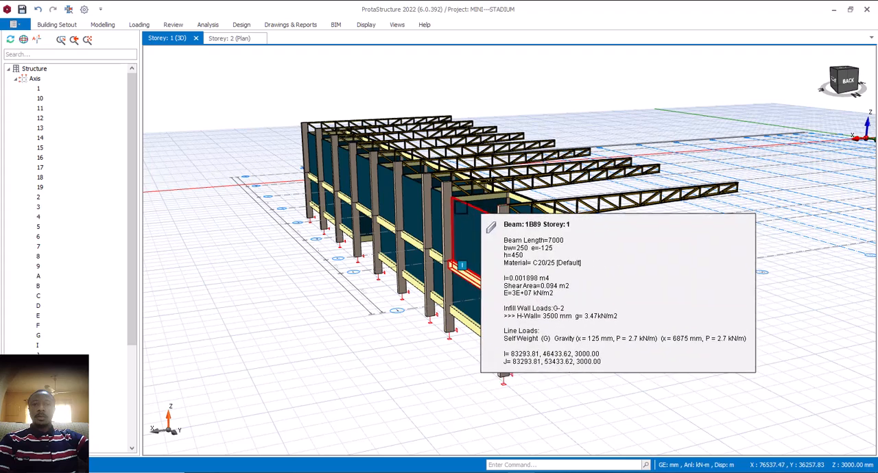
- Switch to the Storey 2 plan and inspect the frames along axis 14 up to the far end
{"action": "left_click", "coordinate": [228, 39]}
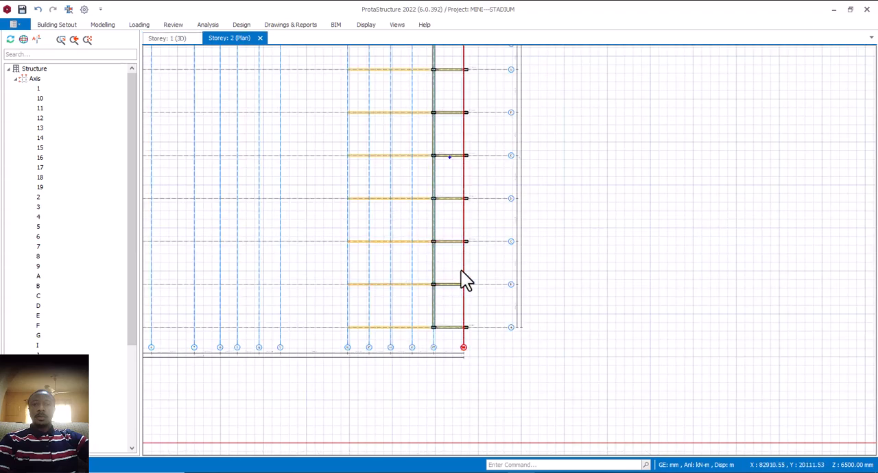
{"action": "middle_click_drag", "start_coordinate": [461, 272], "coordinate": [499, 328]}
{"action": "middle_click_drag", "start_coordinate": [484, 181], "coordinate": [483, 246]}
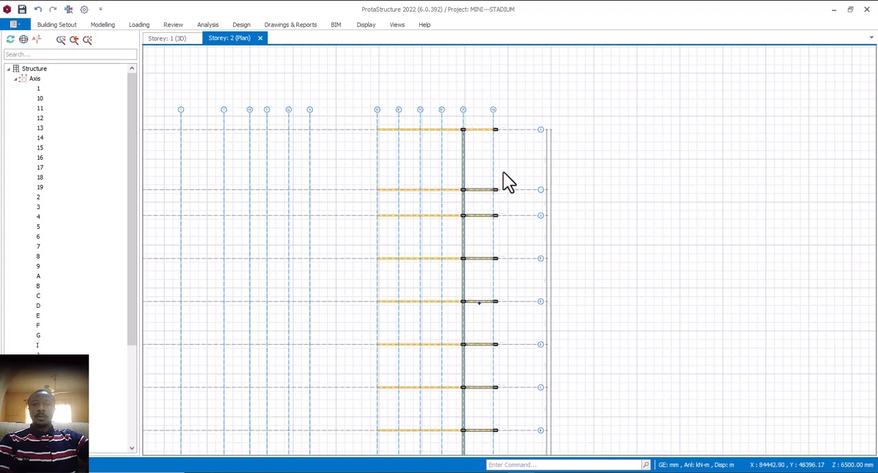
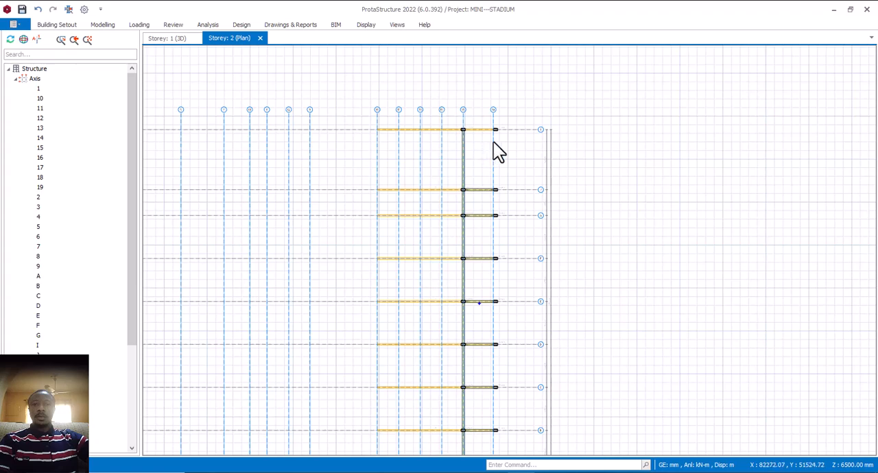
- Start an RC beam in the Storey 2 plan with width b 225 mm and depth h 300 mm
{"action": "scroll", "coordinate": [501, 136], "scroll_direction": "up", "scroll_amount": 3}
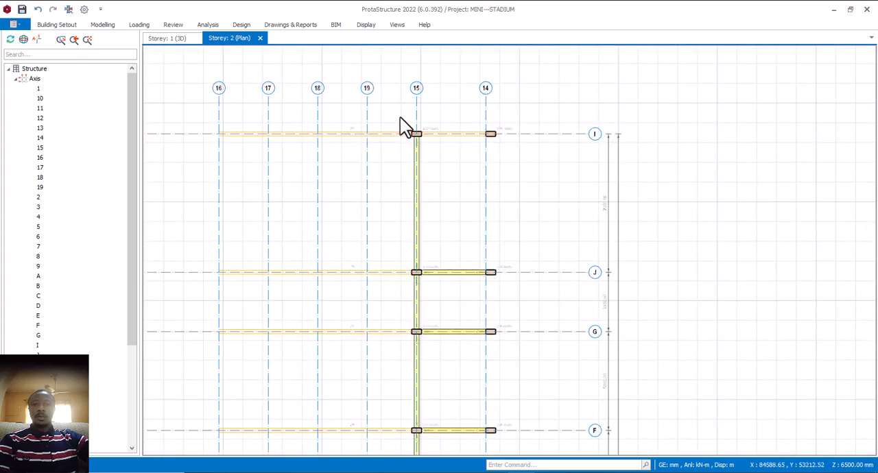
{"action": "left_click", "coordinate": [103, 26]}
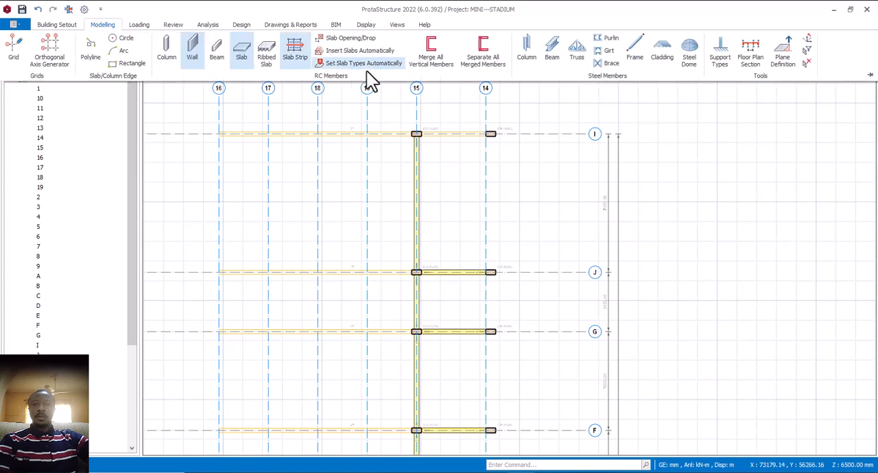
{"action": "left_click", "coordinate": [217, 58]}
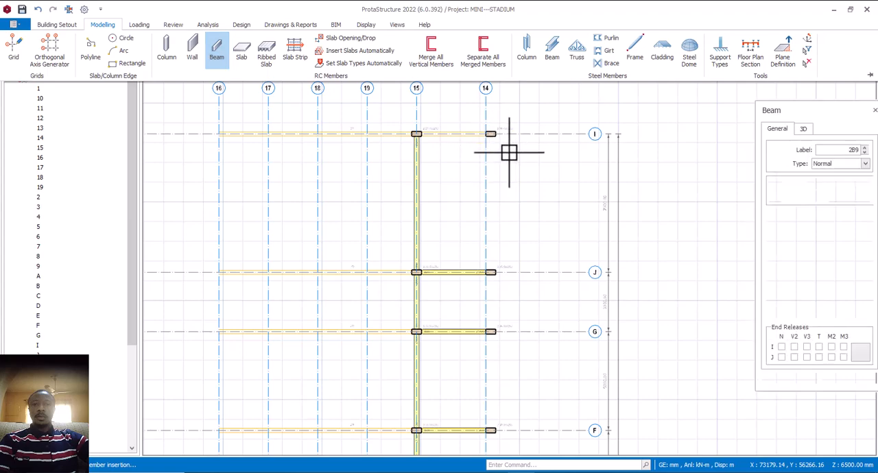
{"action": "scroll", "coordinate": [593, 192], "scroll_direction": "down", "scroll_amount": 2}
{"action": "left_click", "coordinate": [853, 220]}
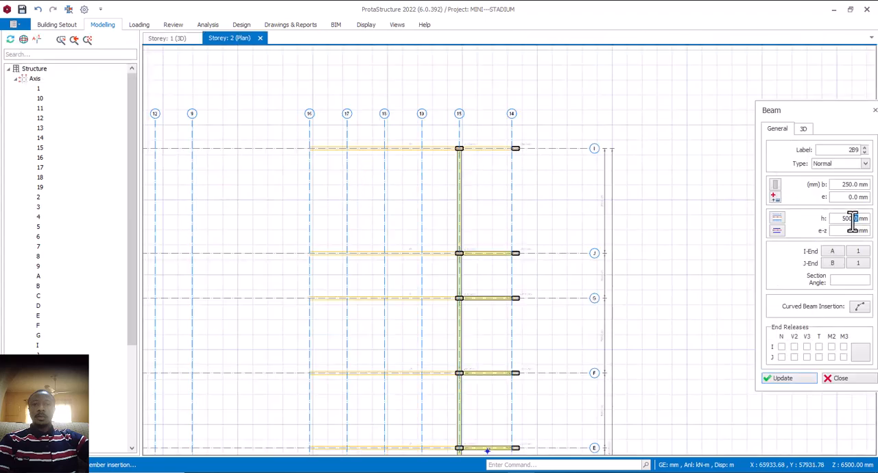
{"action": "type", "text": "300"}
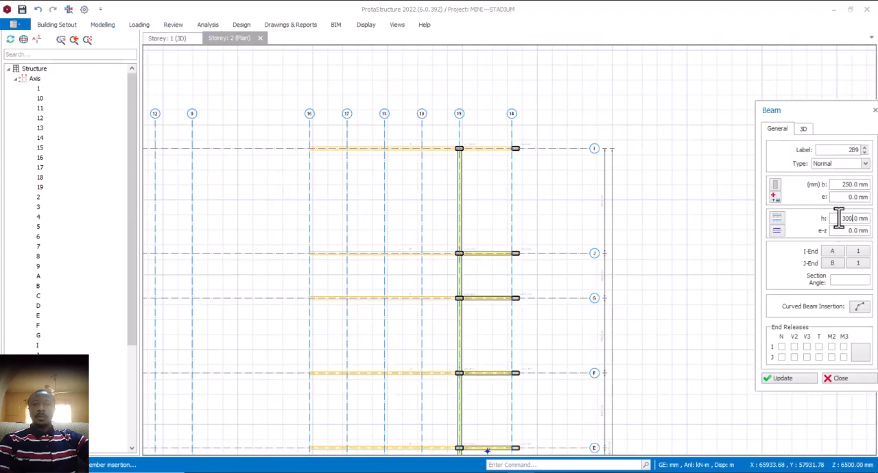
{"action": "left_click", "coordinate": [854, 183]}
{"action": "left_click_drag", "start_coordinate": [855, 184], "coordinate": [833, 185]}
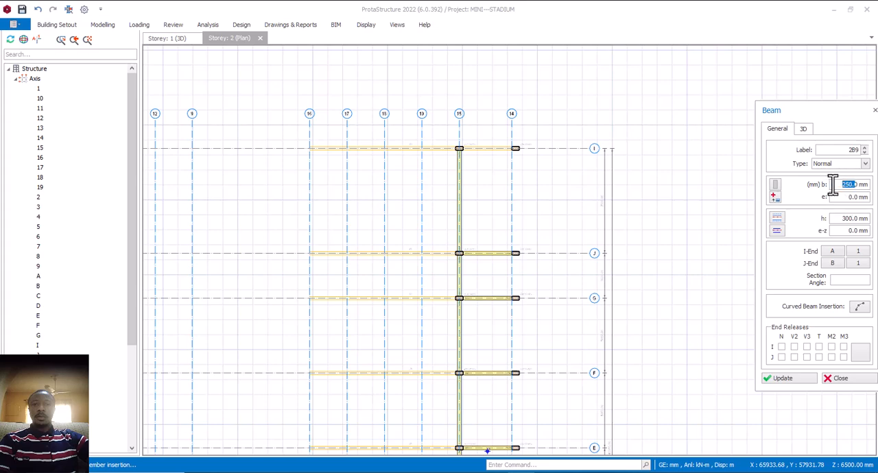
{"action": "type", "text": "225"}
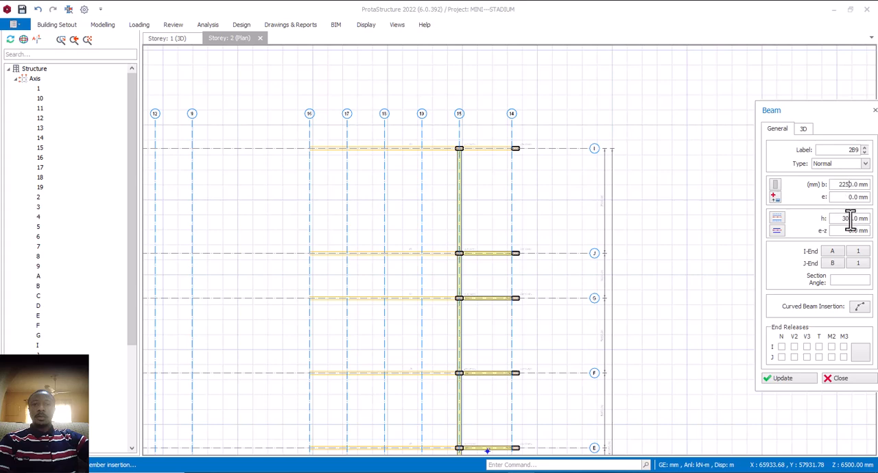
{"action": "key", "text": "Delete"}
- Insert the beam along axis 14 between the columns on axes I and J
{"action": "scroll", "coordinate": [518, 155], "scroll_direction": "up", "scroll_amount": 1}
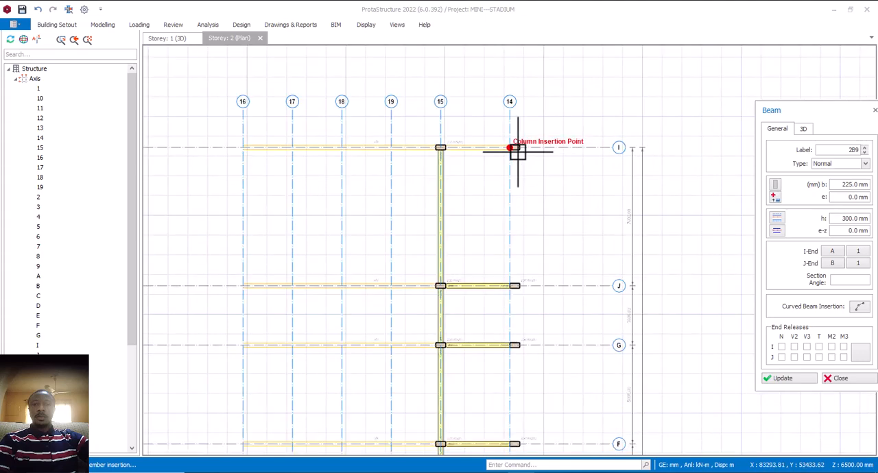
{"action": "scroll", "coordinate": [516, 148], "scroll_direction": "up", "scroll_amount": 1}
{"action": "left_click", "coordinate": [514, 146]}
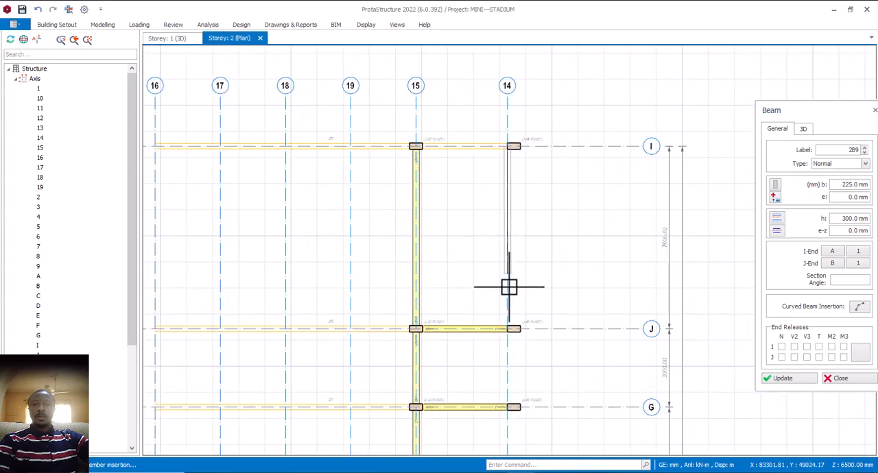
{"action": "left_click", "coordinate": [508, 328]}
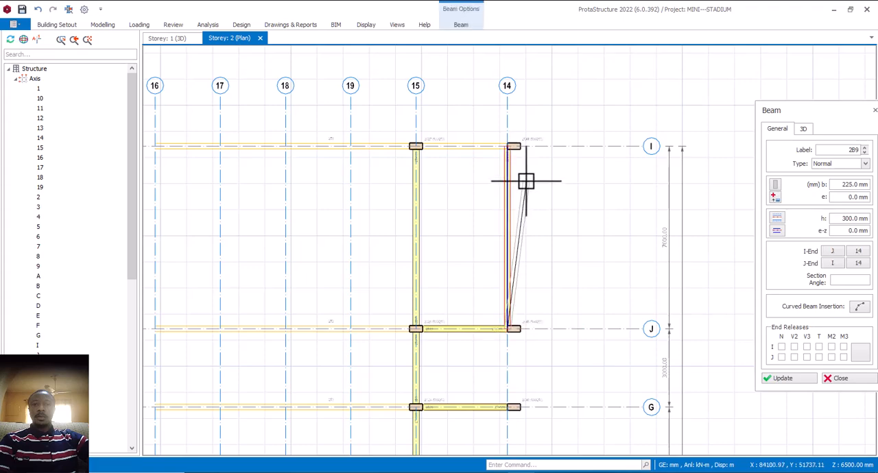
{"action": "scroll", "coordinate": [526, 181], "scroll_direction": "up", "scroll_amount": 1}
{"action": "scroll", "coordinate": [526, 182], "scroll_direction": "down", "scroll_amount": 1}
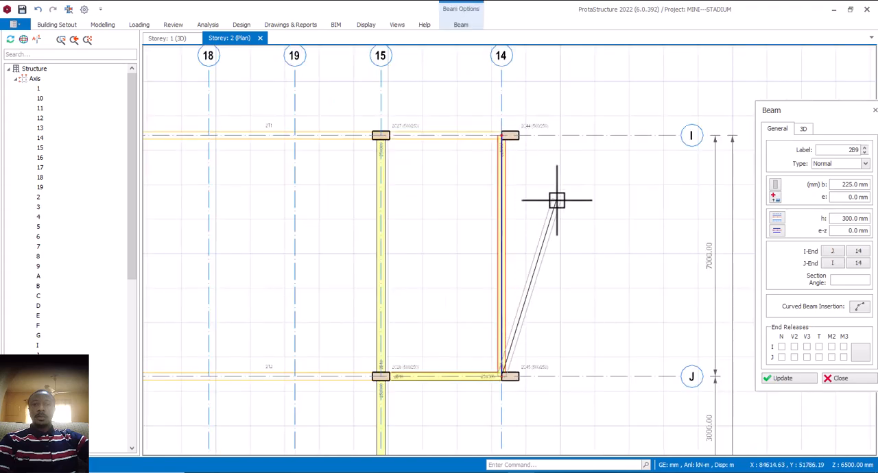
{"action": "key", "text": "Escape"}
- Align the new beam on one side of axis 14 with an eccentricity e of -112.5 mm and update it
{"action": "left_click", "coordinate": [772, 234]}
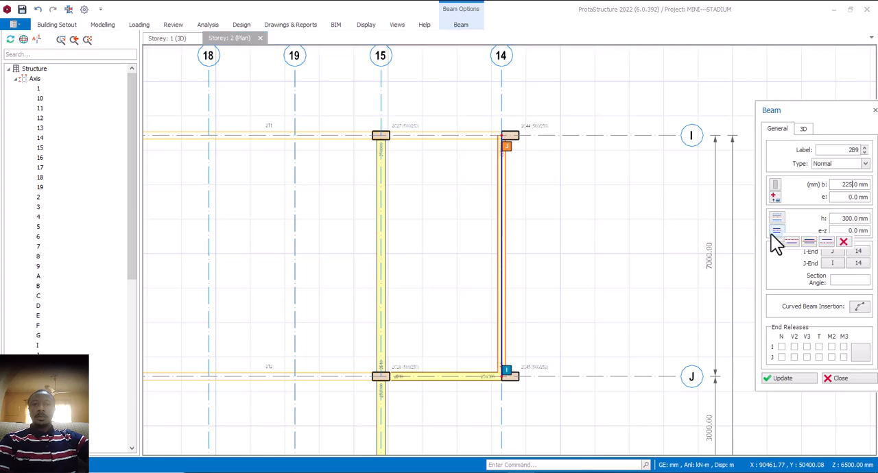
{"action": "left_click", "coordinate": [791, 242]}
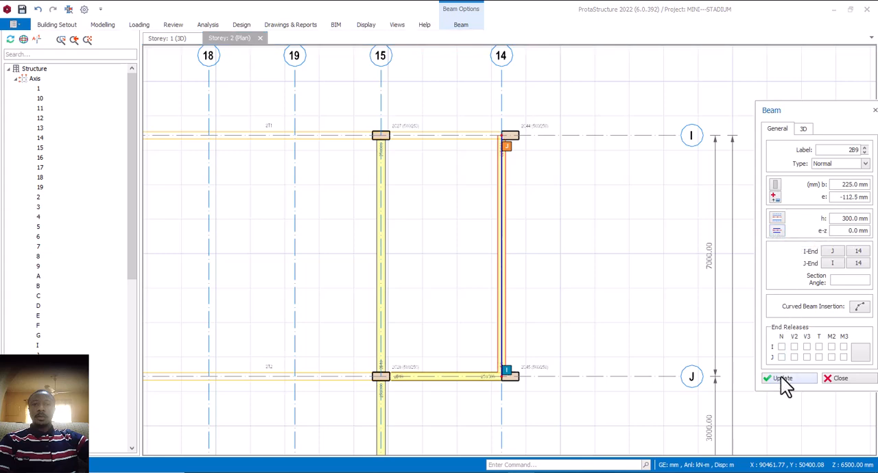
{"action": "left_click", "coordinate": [781, 377]}
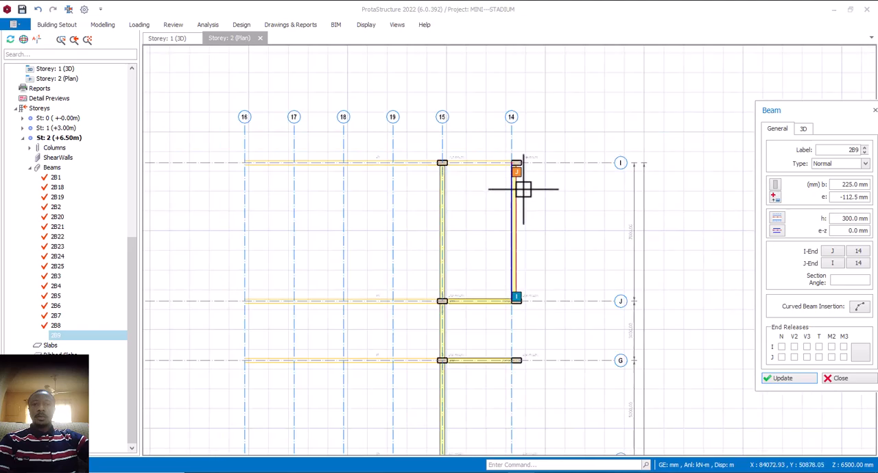
- Insert the remaining beams along axis 14 from axis J through to axis A and finish beam insertion
{"action": "scroll", "coordinate": [523, 190], "scroll_direction": "down", "scroll_amount": 3}
{"action": "scroll", "coordinate": [523, 288], "scroll_direction": "up", "scroll_amount": 3}
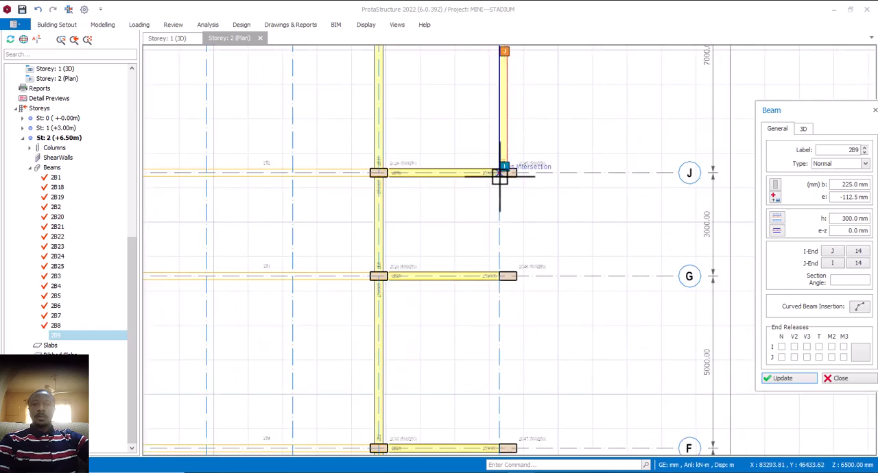
{"action": "scroll", "coordinate": [504, 185], "scroll_direction": "down", "scroll_amount": 5}
{"action": "scroll", "coordinate": [502, 264], "scroll_direction": "up", "scroll_amount": 3}
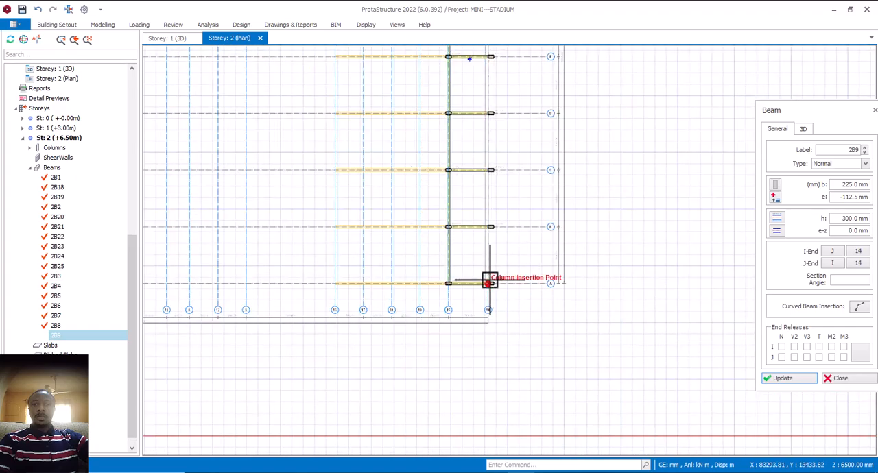
{"action": "left_click", "coordinate": [496, 243]}
{"action": "scroll", "coordinate": [496, 243], "scroll_direction": "down", "scroll_amount": 2}
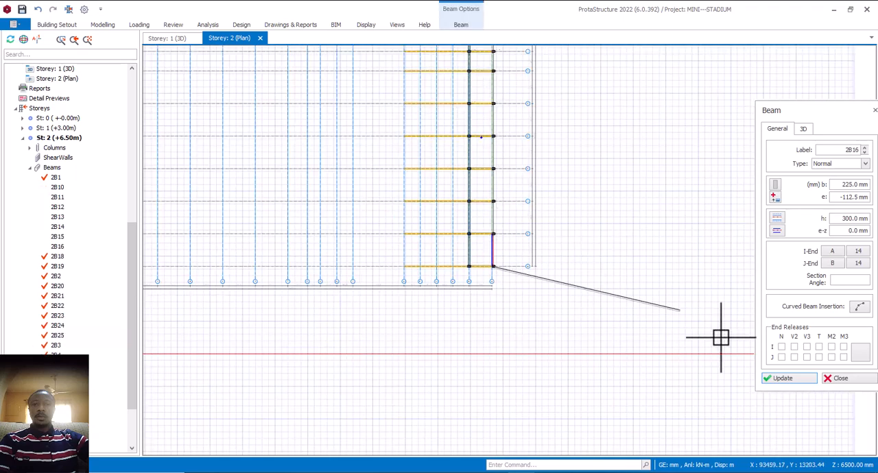
{"action": "left_click", "coordinate": [840, 379]}
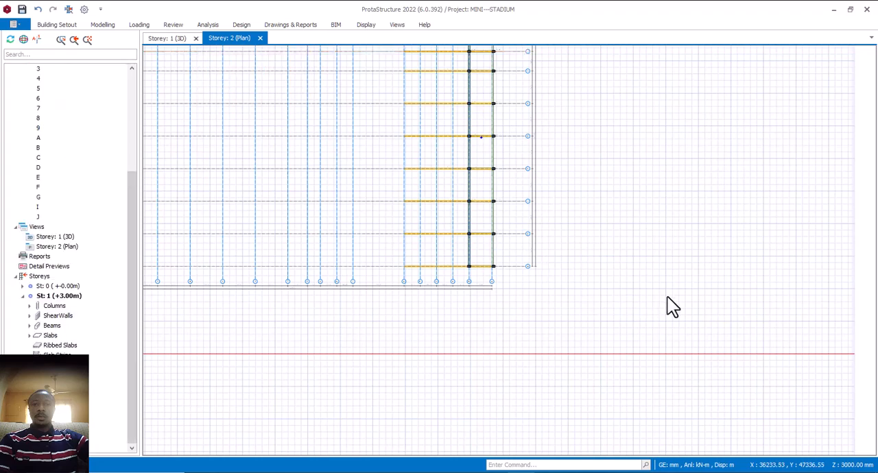
- In the Storey 1 3D view, define a steel purlin set between the end roof truss and its neighbouring truss
{"action": "scroll", "coordinate": [573, 275], "scroll_direction": "down", "scroll_amount": 1}
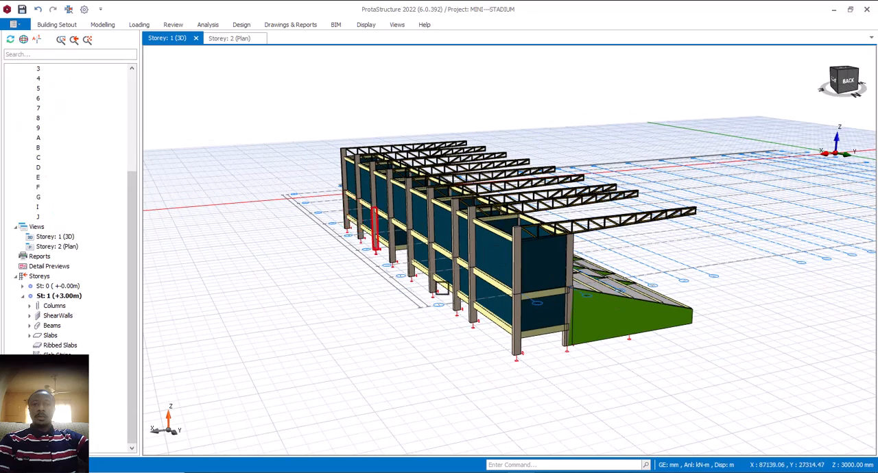
{"action": "middle_click_drag", "start_coordinate": [584, 351], "coordinate": [557, 353]}
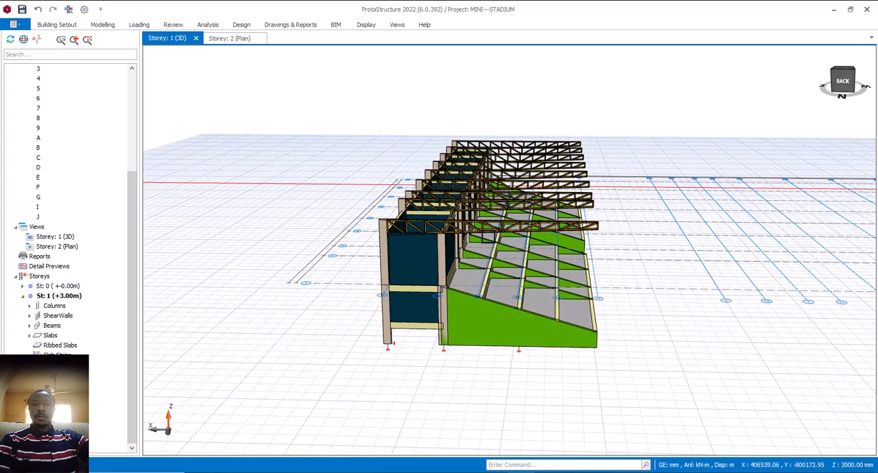
{"action": "scroll", "coordinate": [583, 247], "scroll_direction": "up", "scroll_amount": 2}
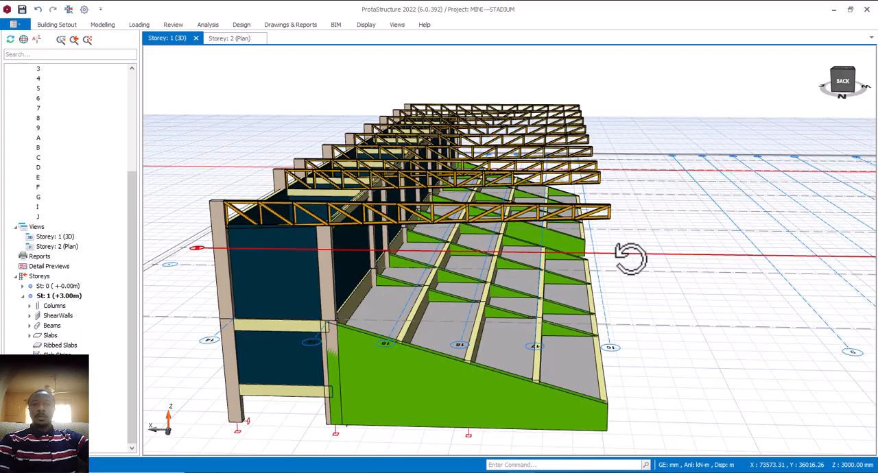
{"action": "middle_click_drag", "start_coordinate": [627, 255], "coordinate": [624, 259]}
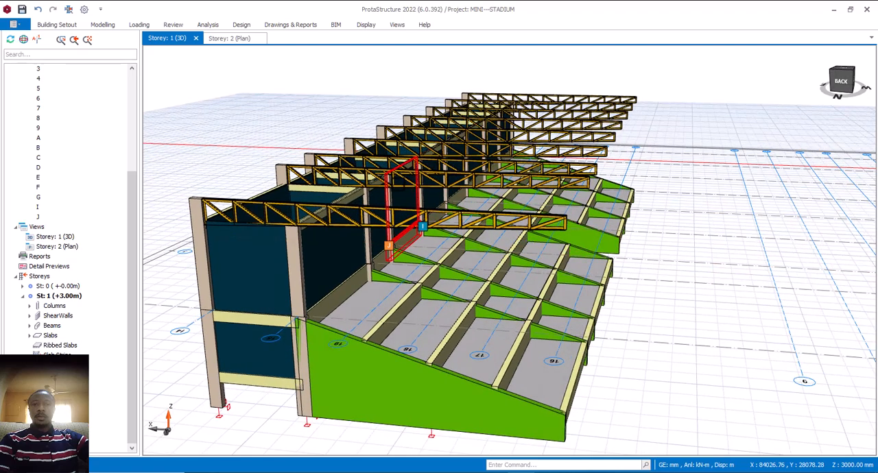
{"action": "mouse_move", "coordinate": [443, 204]}
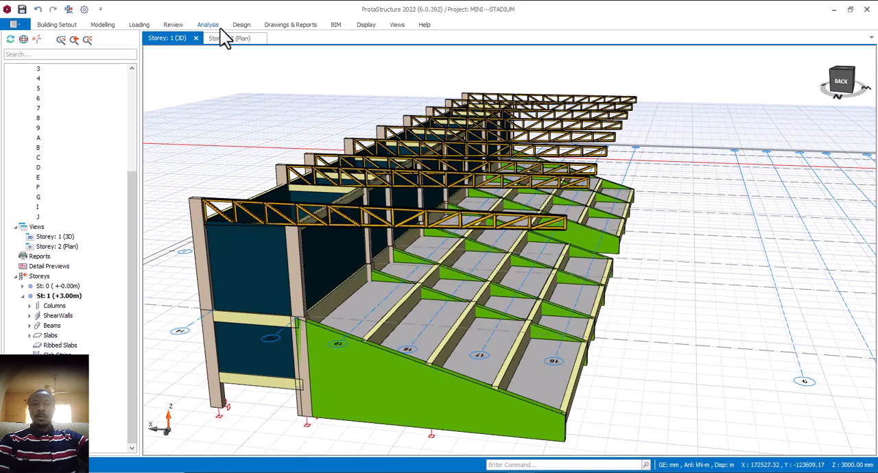
{"action": "left_click", "coordinate": [103, 26]}
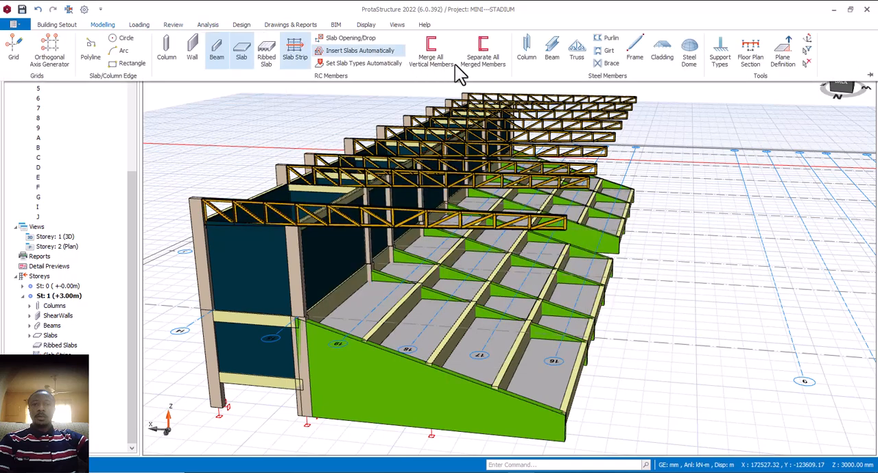
{"action": "left_click", "coordinate": [606, 39]}
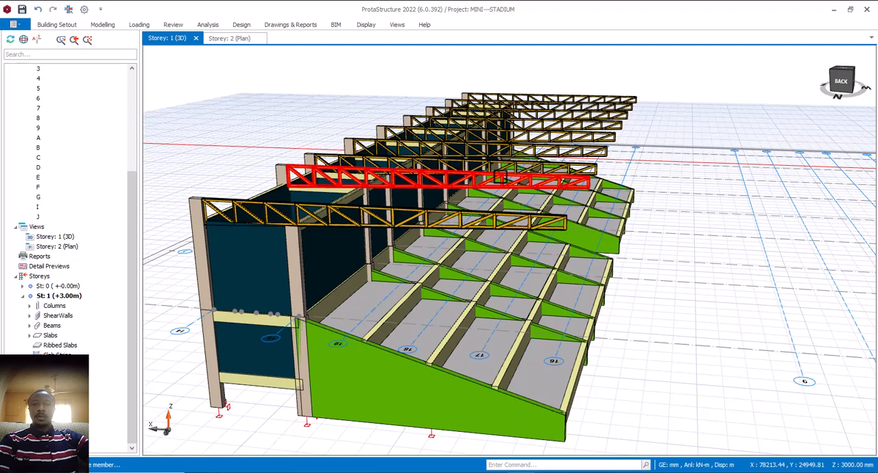
{"action": "left_click", "coordinate": [489, 183]}
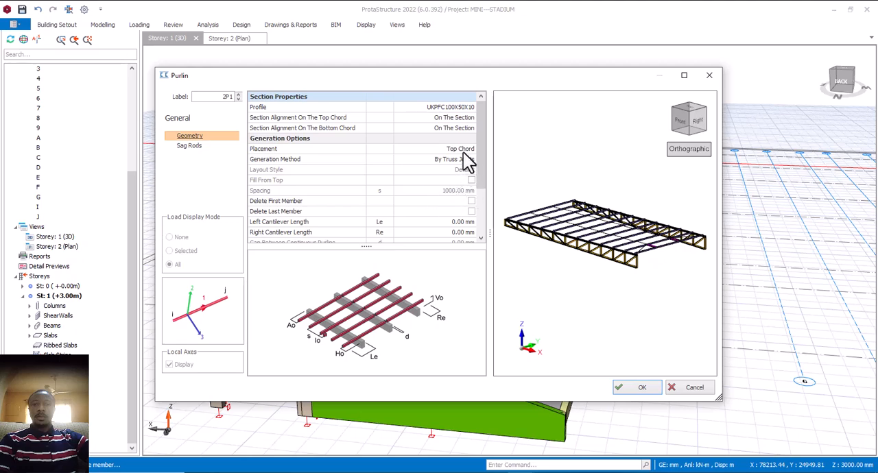
- Set the purlins' First Member Offset and Last Member Offset to 75 mm
{"action": "scroll", "coordinate": [472, 231], "scroll_direction": "down", "scroll_amount": 2}
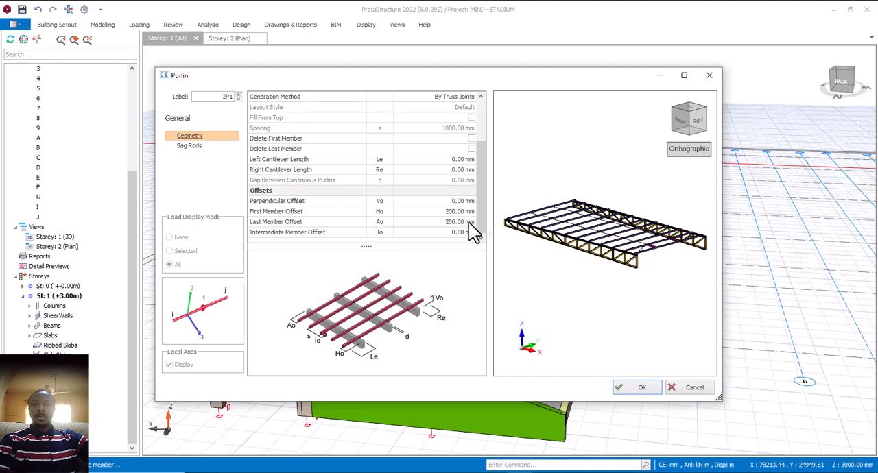
{"action": "scroll", "coordinate": [638, 257], "scroll_direction": "up", "scroll_amount": 5}
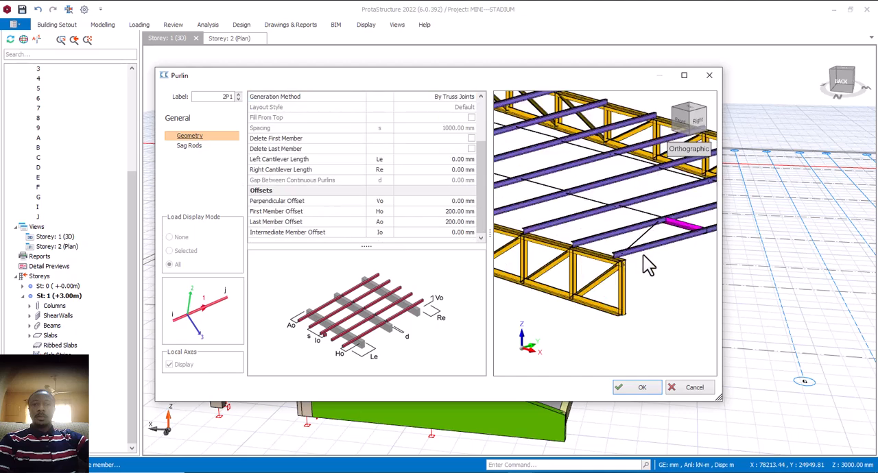
{"action": "scroll", "coordinate": [638, 259], "scroll_direction": "up", "scroll_amount": 2}
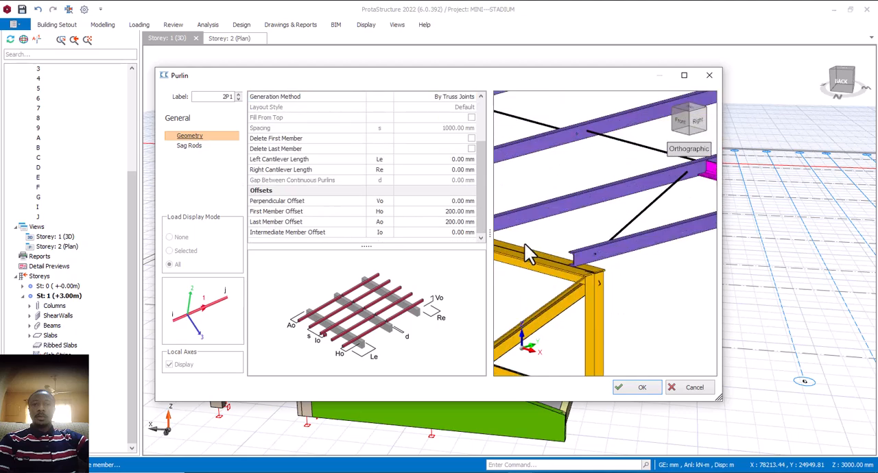
{"action": "left_click", "coordinate": [459, 211]}
{"action": "type", "text": "75"}
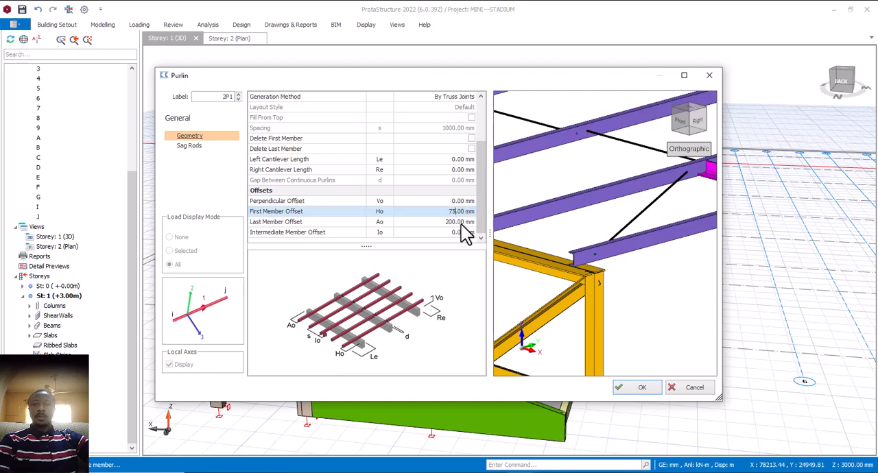
{"action": "left_click", "coordinate": [466, 223]}
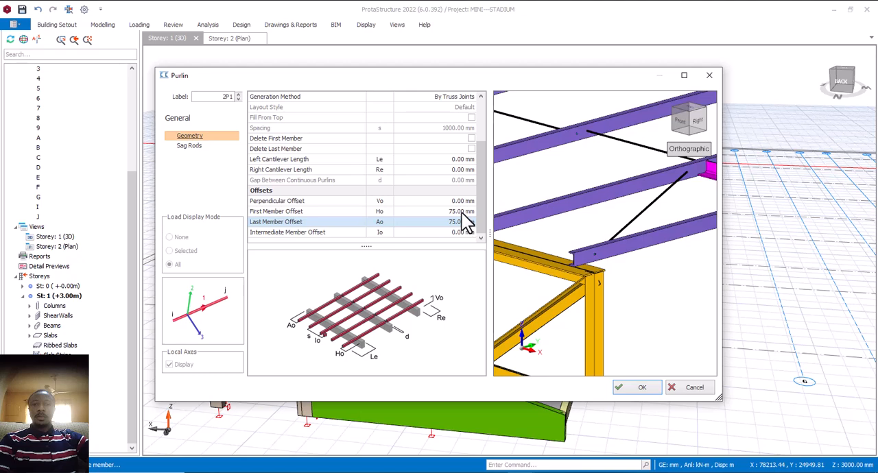
{"action": "left_click", "coordinate": [462, 212]}
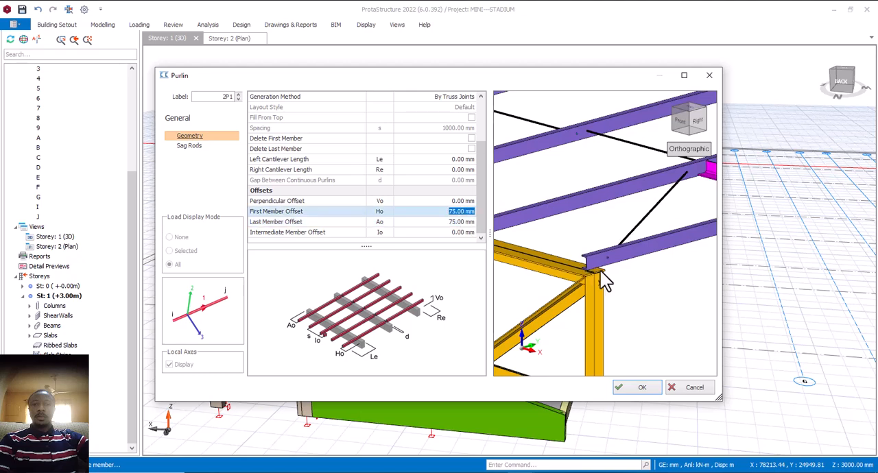
- Check the purlin seating at the truss end in the preview and create the purlins across the first bay
{"action": "scroll", "coordinate": [604, 280], "scroll_direction": "down", "scroll_amount": 5}
{"action": "scroll", "coordinate": [616, 276], "scroll_direction": "up", "scroll_amount": 3}
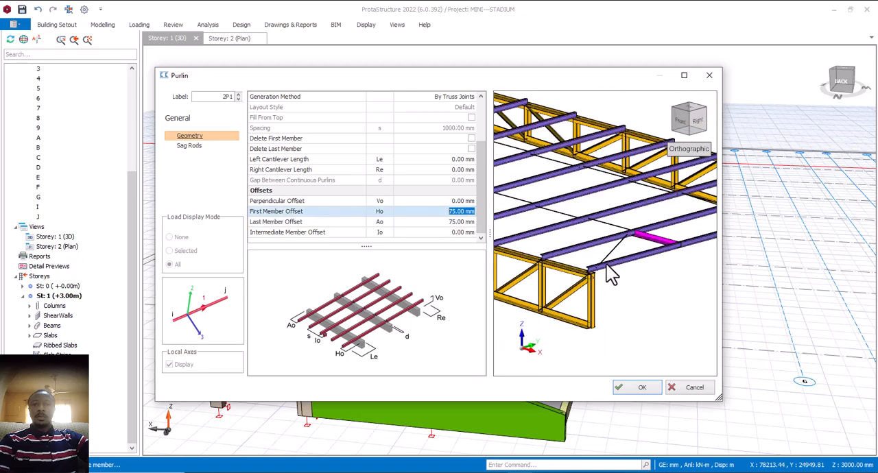
{"action": "scroll", "coordinate": [607, 273], "scroll_direction": "down", "scroll_amount": 3}
{"action": "scroll", "coordinate": [612, 277], "scroll_direction": "up", "scroll_amount": 4}
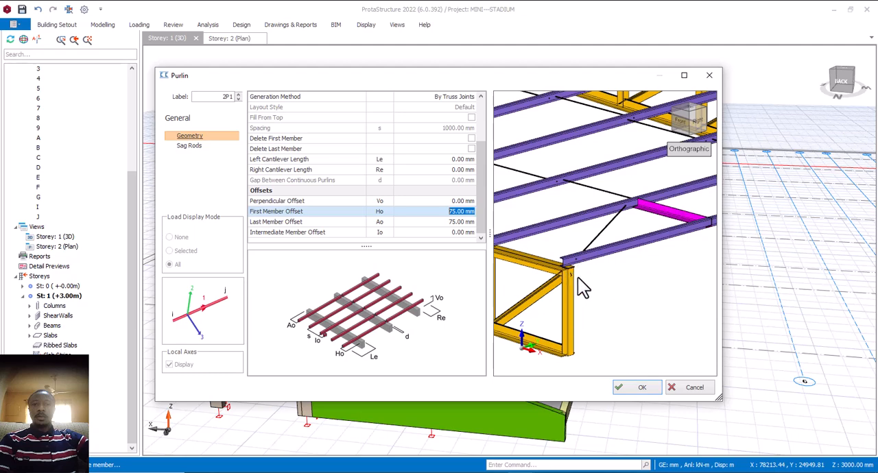
{"action": "left_click", "coordinate": [641, 388]}
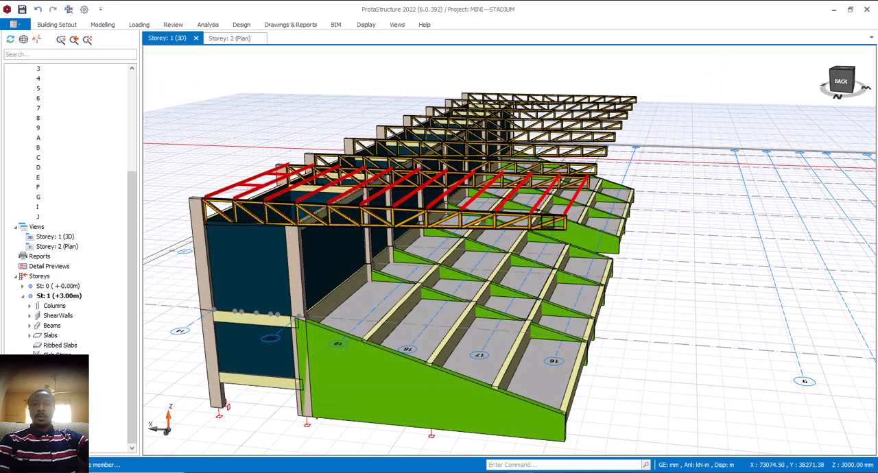
- Create UKPFC100X50X10 purlins on the top chords across the second roof bay and the remaining truss bays
{"action": "middle_click_drag", "start_coordinate": [541, 227], "coordinate": [543, 212]}
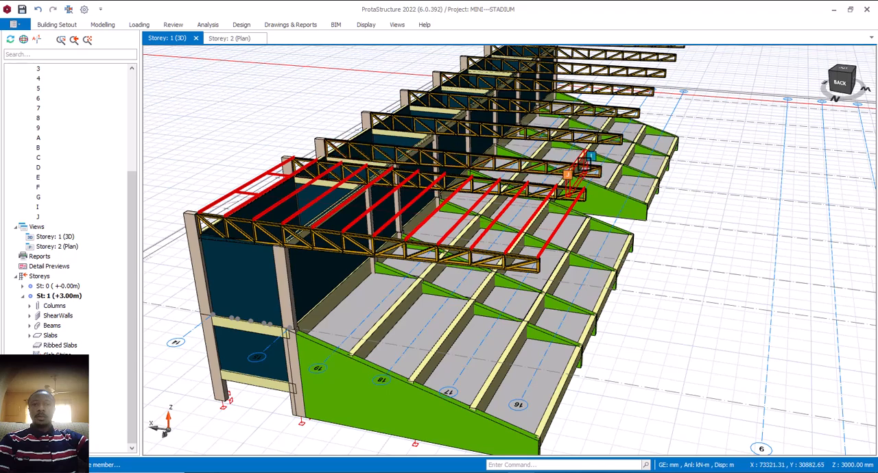
{"action": "left_click", "coordinate": [583, 164]}
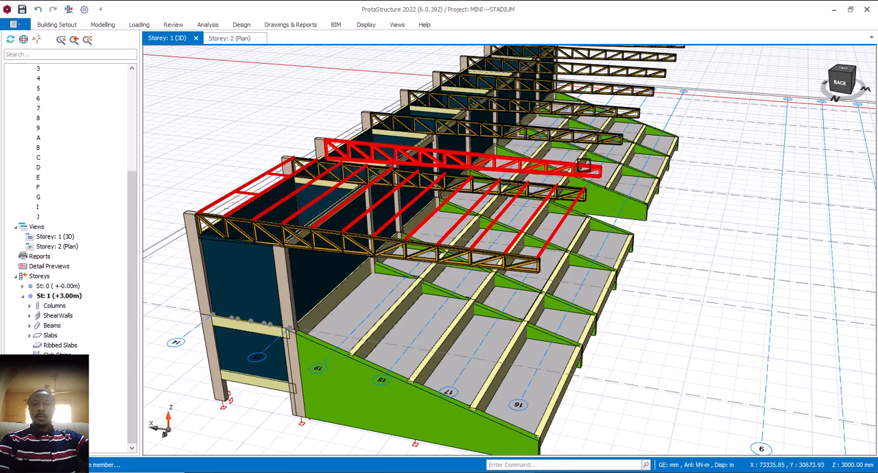
{"action": "right_click", "coordinate": [694, 312]}
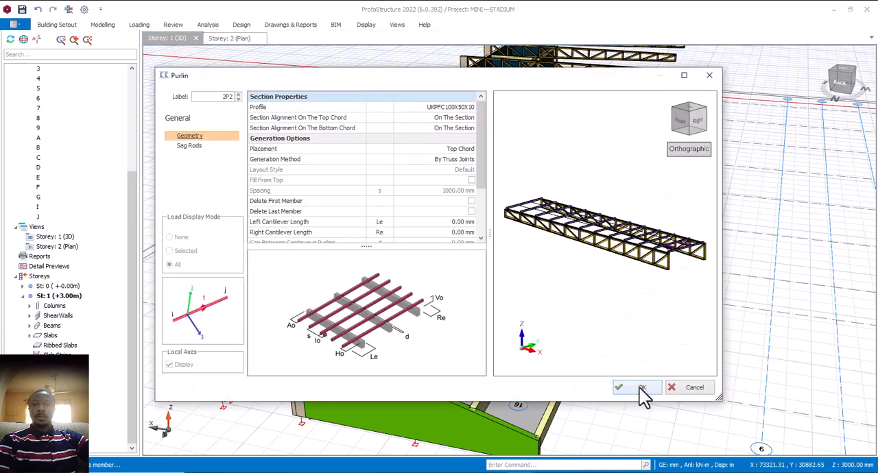
{"action": "left_click", "coordinate": [640, 388]}
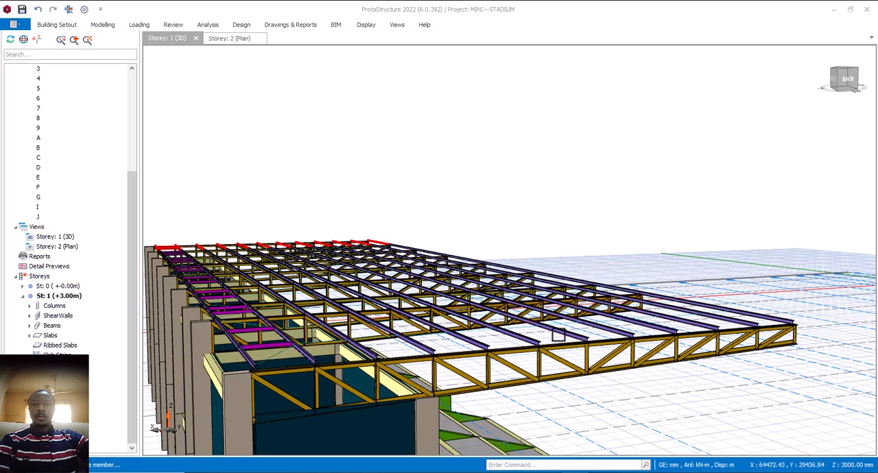
{"action": "left_click", "coordinate": [559, 219]}
{"action": "scroll", "coordinate": [603, 237], "scroll_direction": "up", "scroll_amount": 2}
{"action": "scroll", "coordinate": [590, 252], "scroll_direction": "down", "scroll_amount": 3}
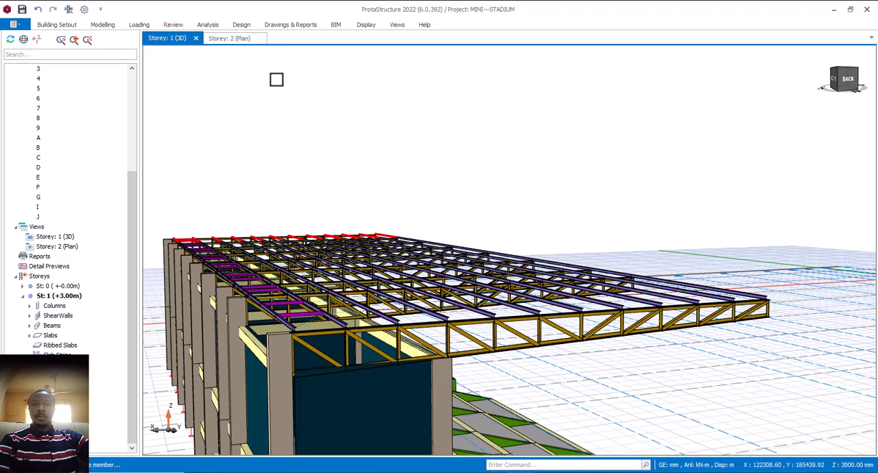
- Create steel cladding over the purlins of the first roof bay and the neighbouring second bay
{"action": "left_click", "coordinate": [107, 27]}
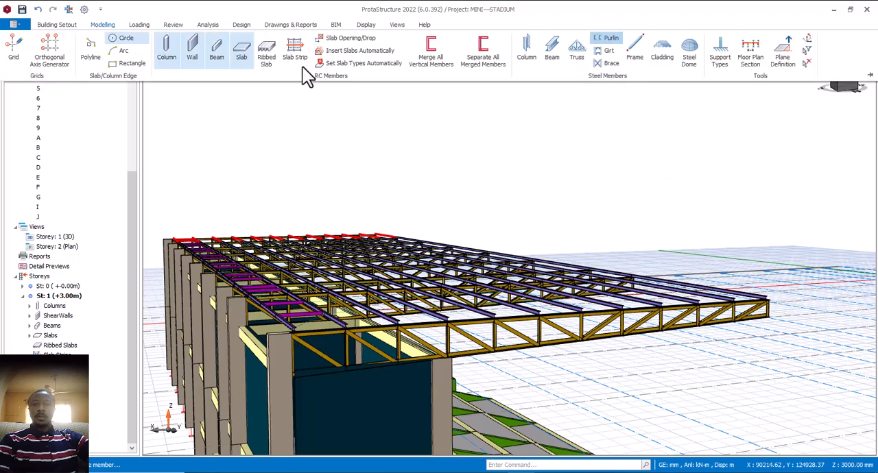
{"action": "left_click", "coordinate": [663, 53]}
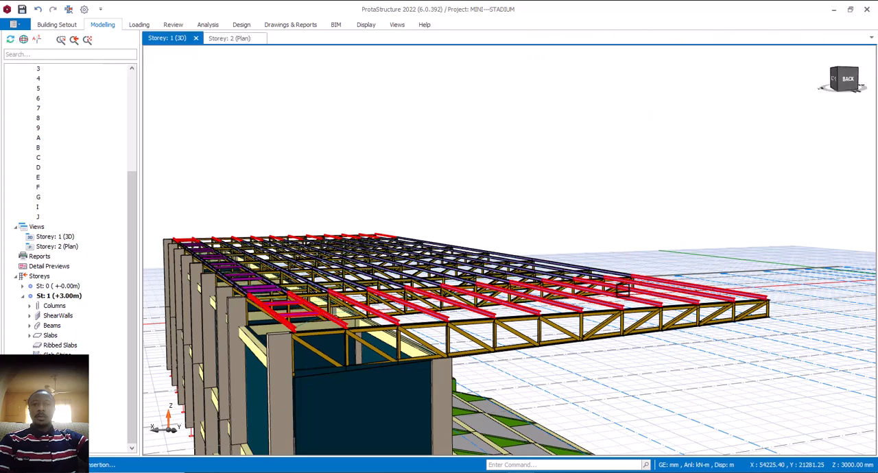
{"action": "left_click", "coordinate": [623, 289]}
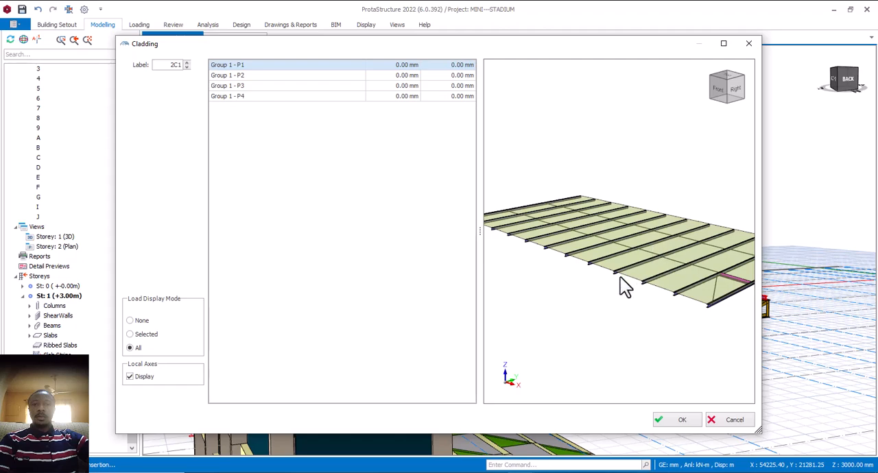
{"action": "left_click", "coordinate": [669, 419]}
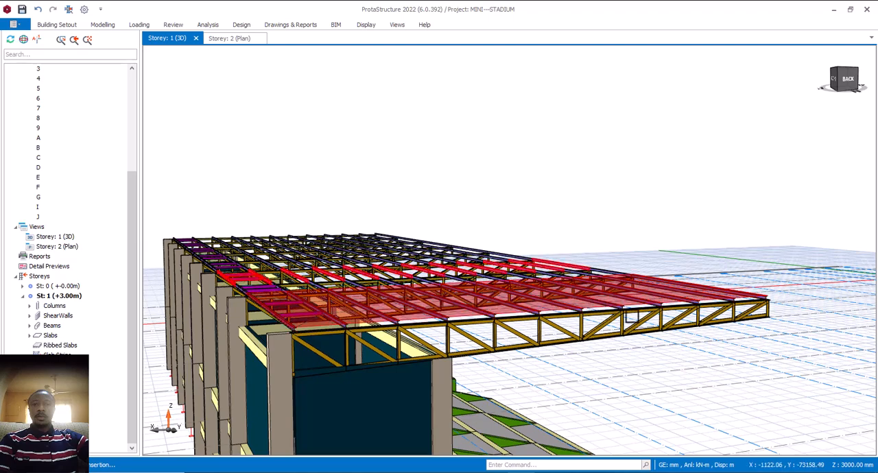
{"action": "middle_click_drag", "start_coordinate": [511, 251], "coordinate": [648, 330]}
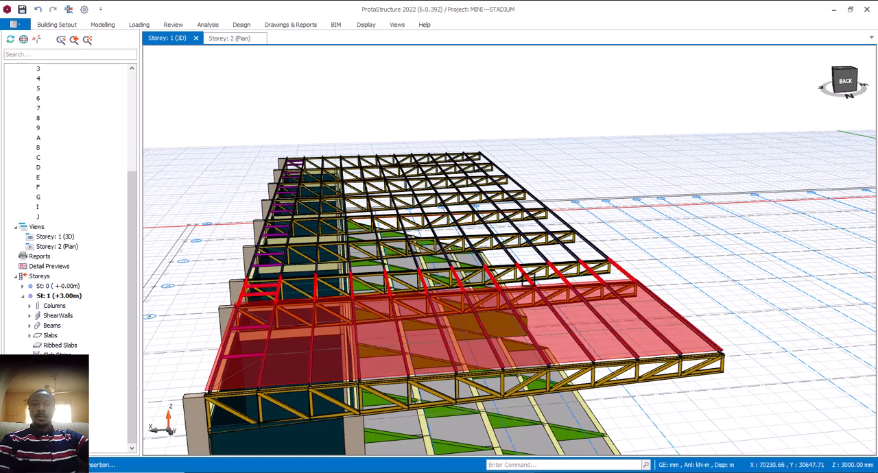
{"action": "double_click", "coordinate": [565, 299]}
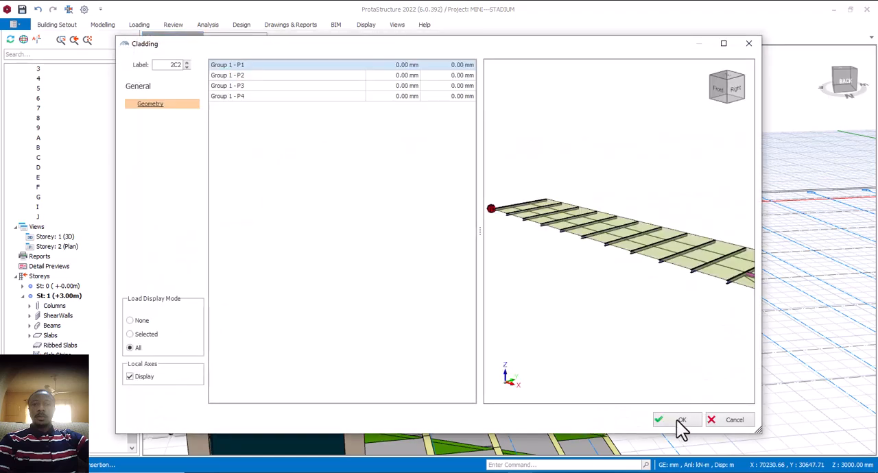
{"action": "left_click", "coordinate": [676, 417]}
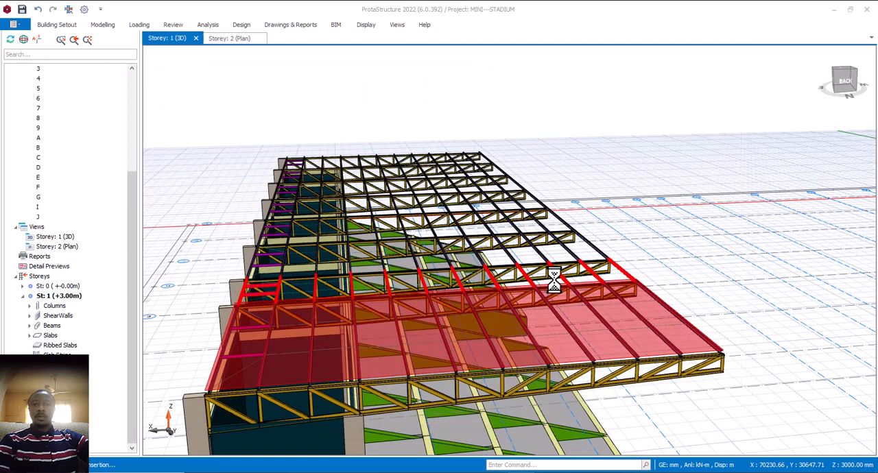
{"action": "left_click", "coordinate": [458, 266]}
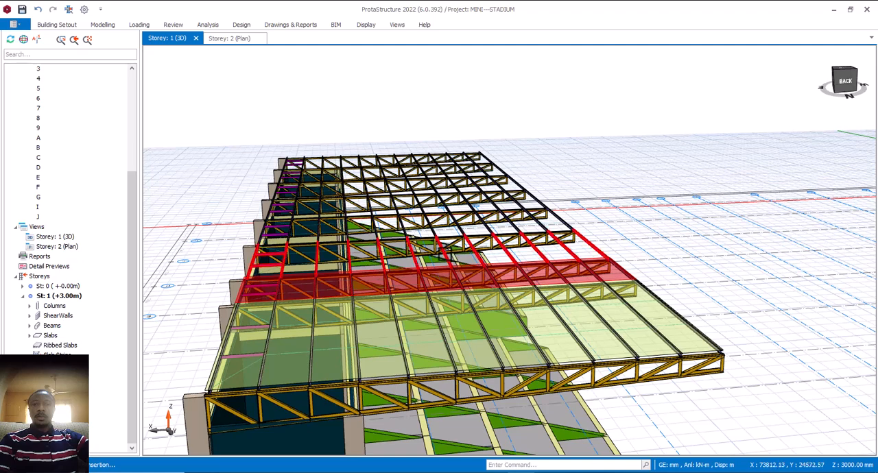
- Define cladding on the third bay's purlins and examine its P1 corner in the preview
{"action": "double_click", "coordinate": [445, 255]}
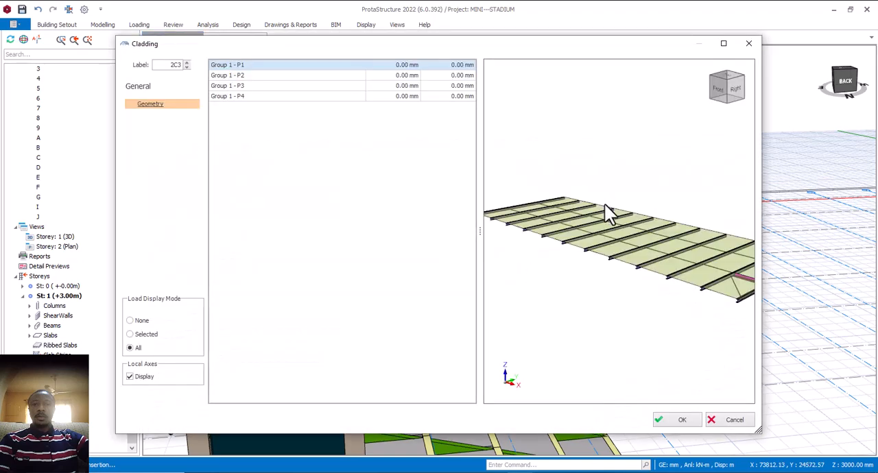
{"action": "scroll", "coordinate": [527, 236], "scroll_direction": "up", "scroll_amount": 5}
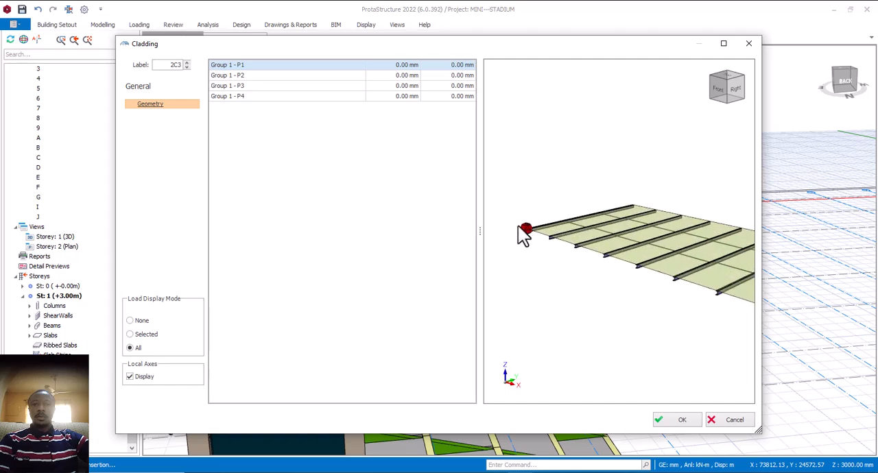
{"action": "middle_click_drag", "start_coordinate": [527, 238], "coordinate": [555, 265]}
{"action": "scroll", "coordinate": [598, 245], "scroll_direction": "down", "scroll_amount": 5}
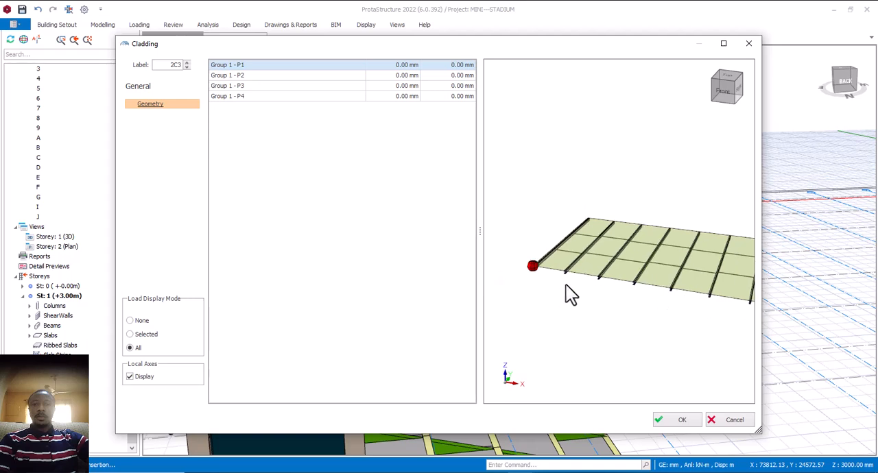
{"action": "middle_click_drag", "start_coordinate": [560, 300], "coordinate": [564, 301]}
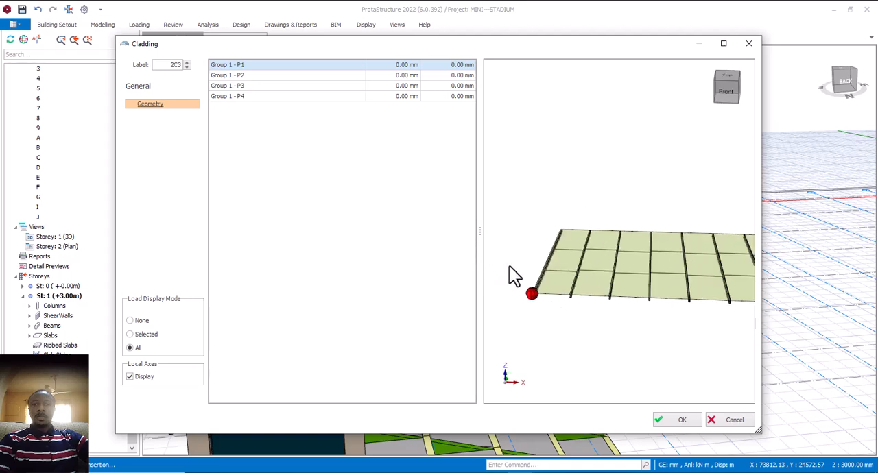
{"action": "scroll", "coordinate": [530, 304], "scroll_direction": "up", "scroll_amount": 2}
{"action": "scroll", "coordinate": [535, 311], "scroll_direction": "up", "scroll_amount": 1}
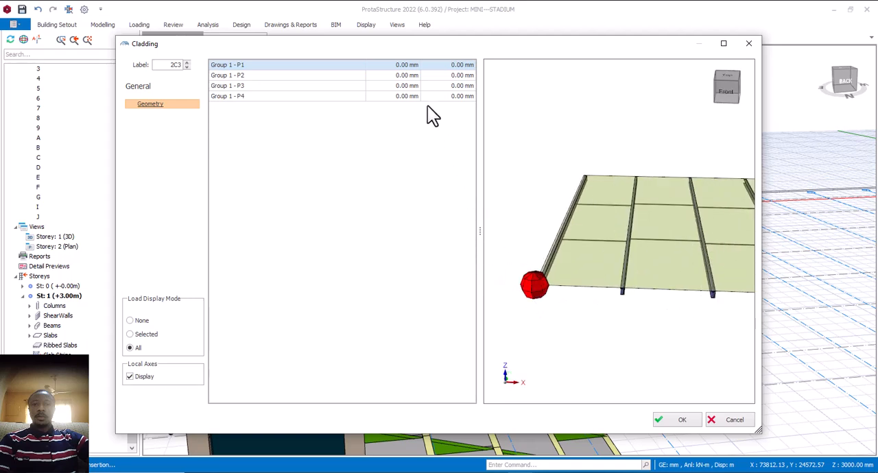
- Try 200 mm and -200 mm as the first offset of cladding corner P1, and reset it to 0 mm
{"action": "left_click", "coordinate": [408, 65]}
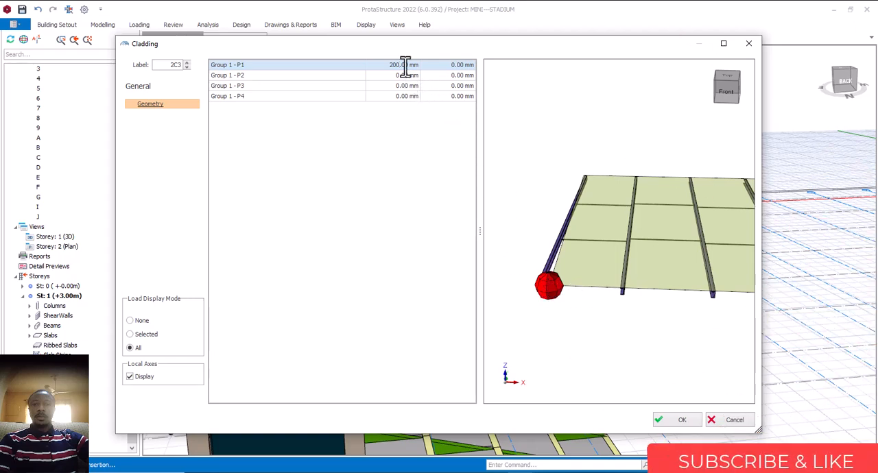
{"action": "left_click_drag", "start_coordinate": [405, 66], "coordinate": [382, 61]}
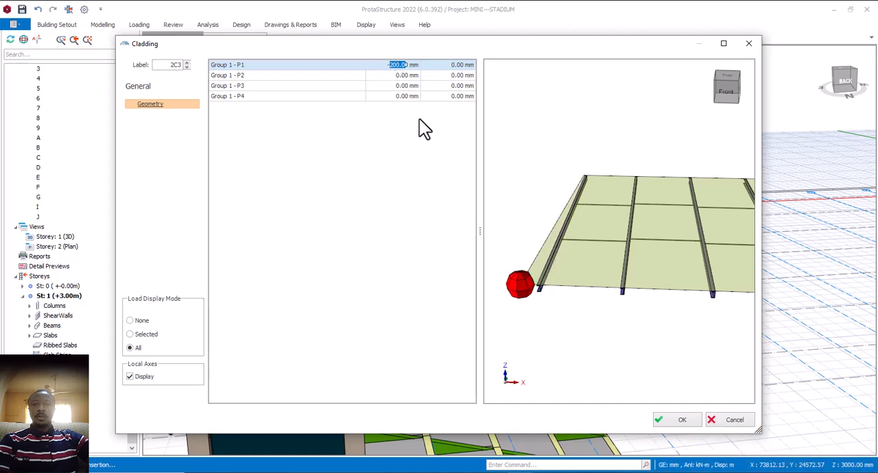
{"action": "left_click", "coordinate": [405, 78]}
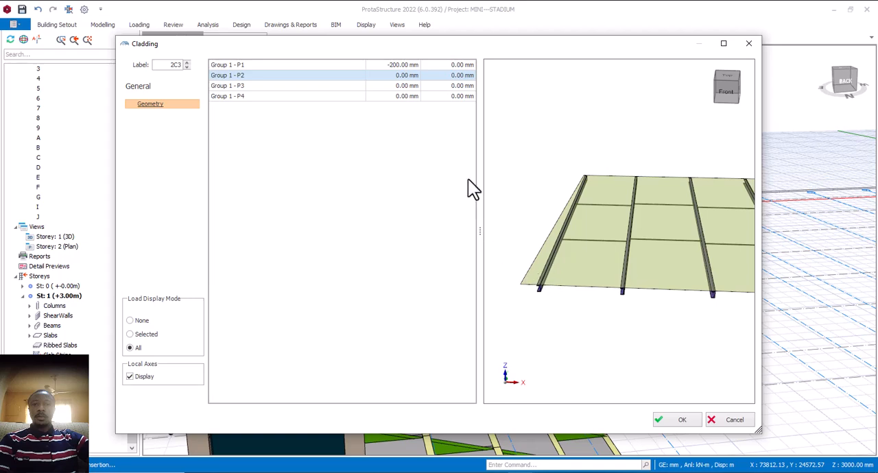
{"action": "left_click", "coordinate": [410, 66]}
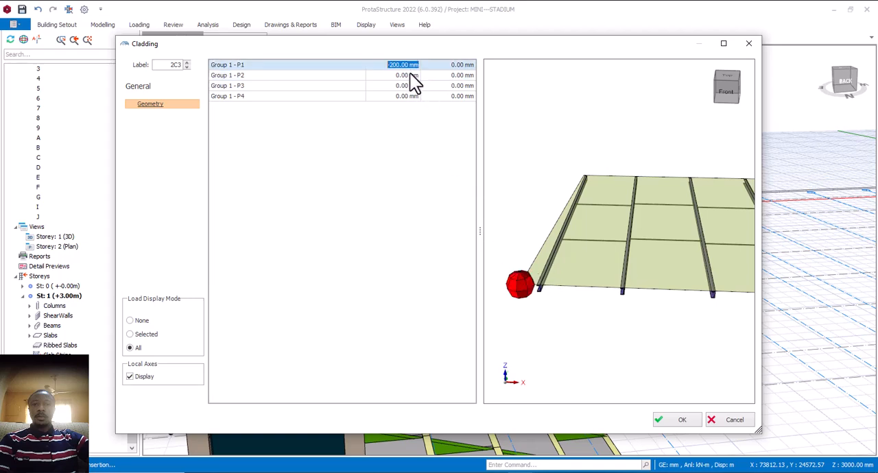
{"action": "type", "text": "0"}
{"action": "left_click", "coordinate": [412, 77]}
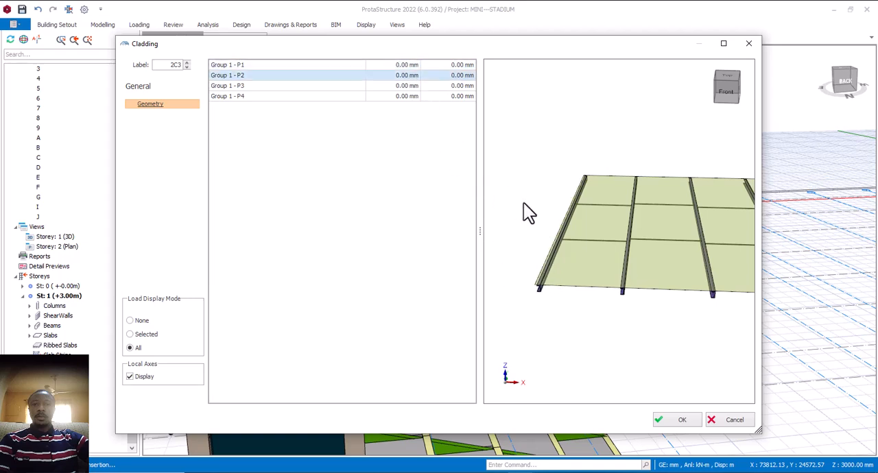
- Try -500 mm as the second offset of cladding corner P1 and reset it to 0 mm
{"action": "left_click", "coordinate": [461, 65]}
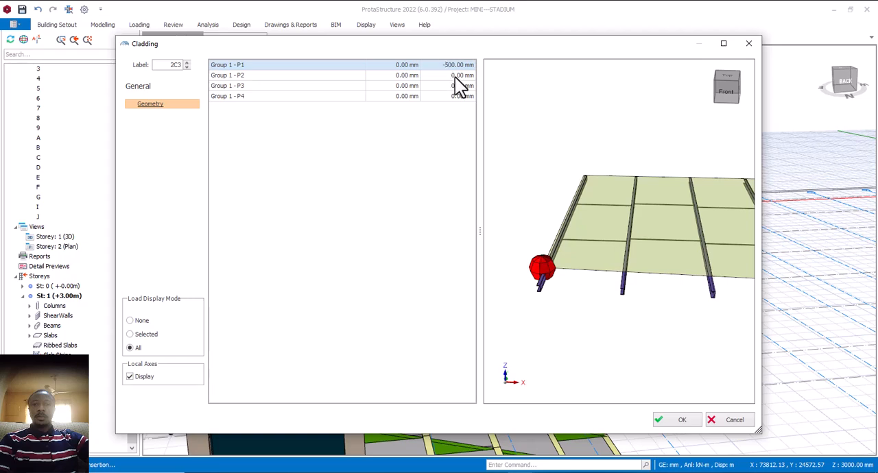
{"action": "left_click", "coordinate": [460, 85]}
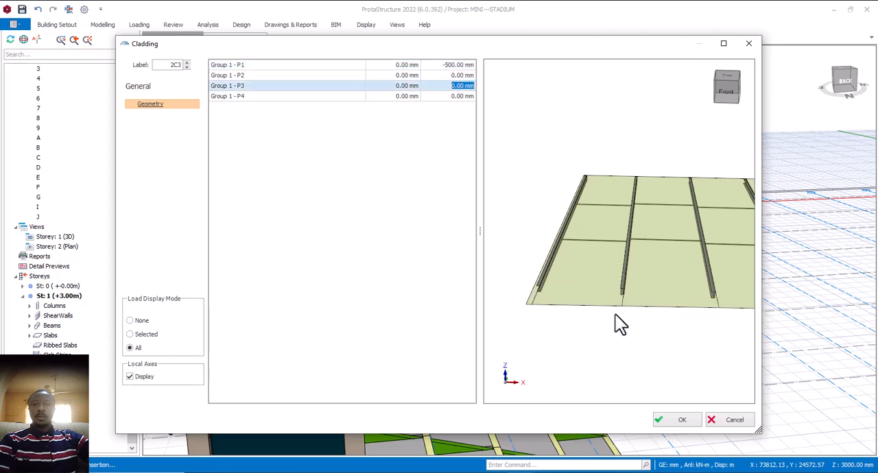
{"action": "left_click", "coordinate": [464, 66]}
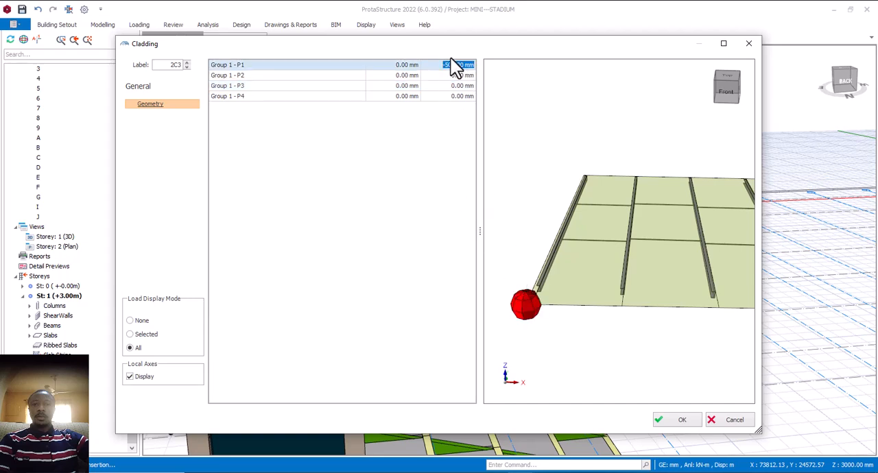
{"action": "type", "text": "0"}
{"action": "key", "text": "Return"}
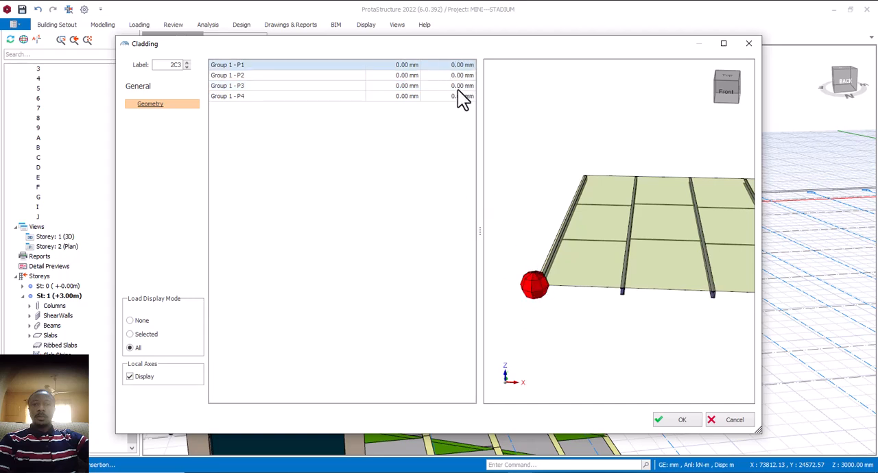
{"action": "left_click", "coordinate": [459, 86]}
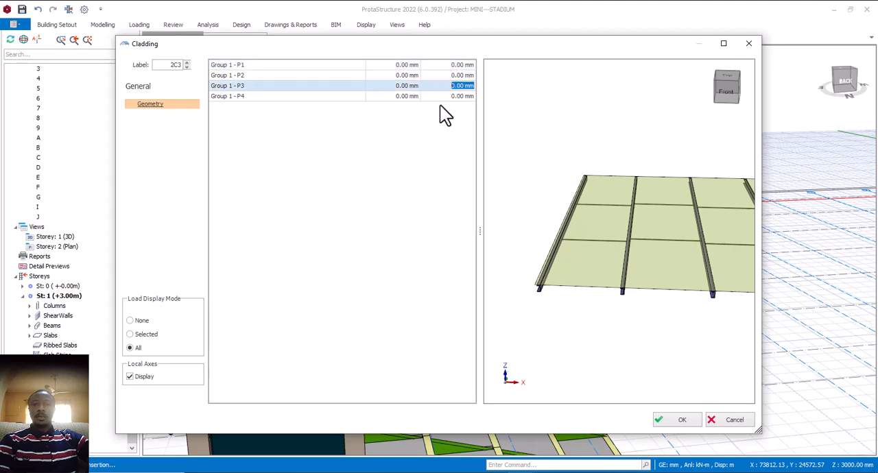
- Create the third bay's cladding with zero offsets and extend cladding over the remaining roof bays
{"action": "scroll", "coordinate": [539, 278], "scroll_direction": "down", "scroll_amount": 5}
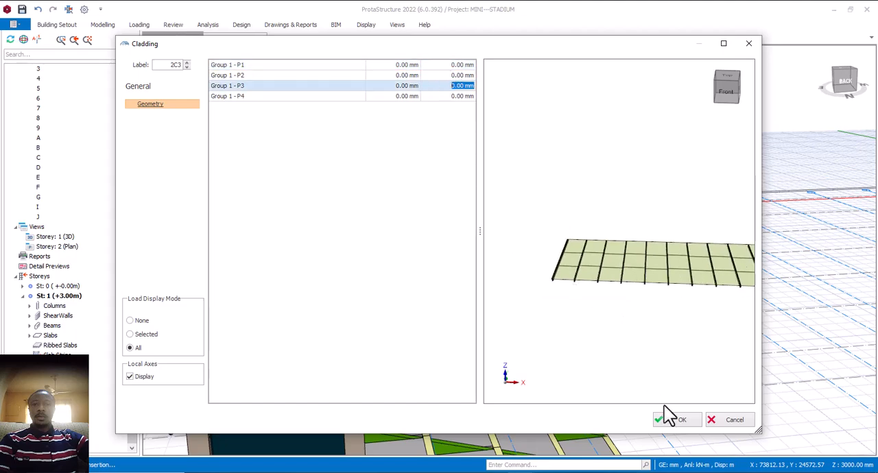
{"action": "left_click", "coordinate": [682, 420]}
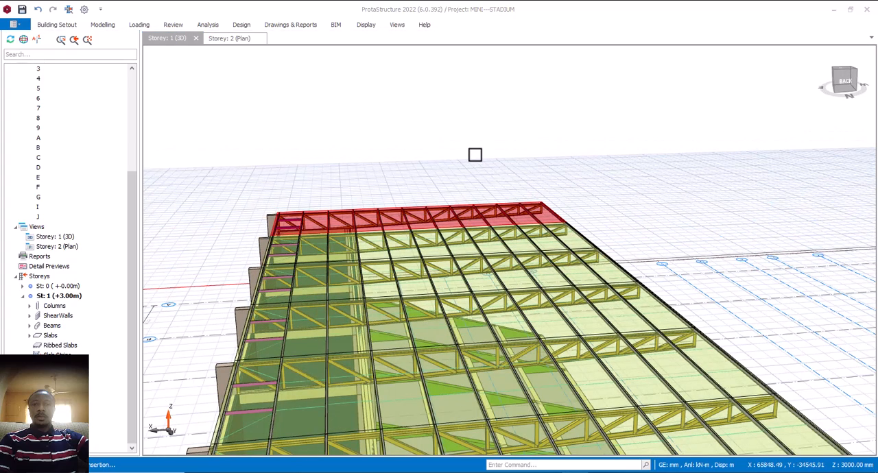
{"action": "left_click", "coordinate": [475, 155]}
- Examine the clad roof and the whole stadium model from several angles in 3D
{"action": "scroll", "coordinate": [476, 159], "scroll_direction": "down", "scroll_amount": 5}
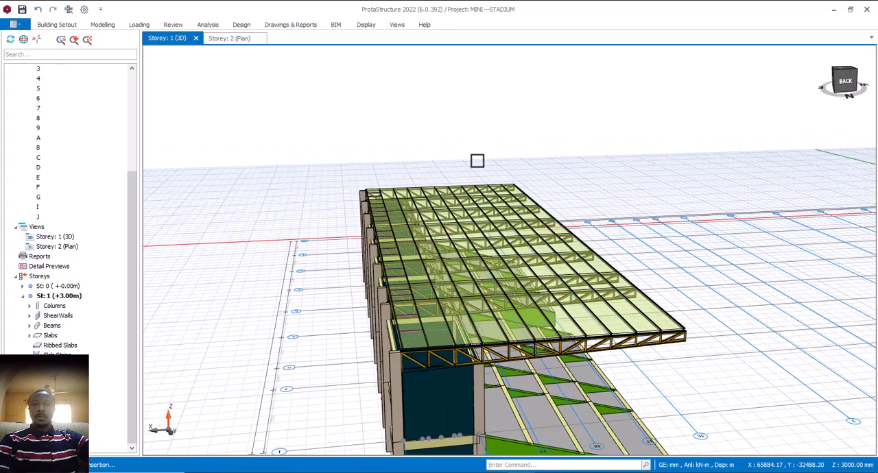
{"action": "scroll", "coordinate": [478, 161], "scroll_direction": "down", "scroll_amount": 3}
{"action": "mouse_move", "coordinate": [656, 242]}
{"action": "middle_mouse_down"}
{"action": "mouse_move", "coordinate": [616, 222]}
{"action": "mouse_move", "coordinate": [648, 244]}
{"action": "middle_mouse_up"}
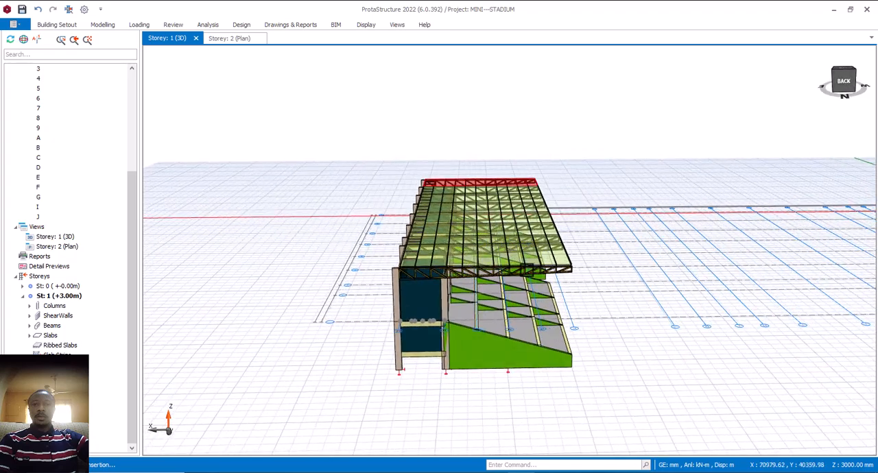
{"action": "scroll", "coordinate": [601, 263], "scroll_direction": "up", "scroll_amount": 4}
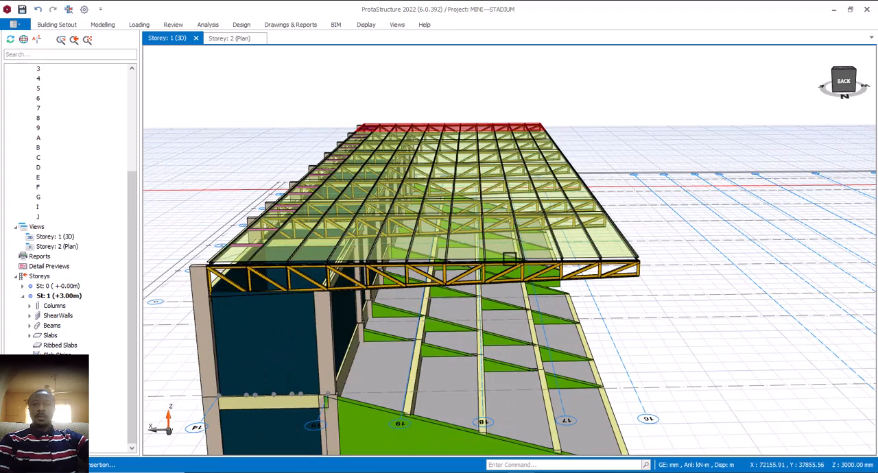
{"action": "scroll", "coordinate": [511, 255], "scroll_direction": "down", "scroll_amount": 3}
{"action": "mouse_move", "coordinate": [510, 251]}
{"action": "middle_mouse_down"}
{"action": "mouse_move", "coordinate": [543, 265]}
{"action": "mouse_move", "coordinate": [506, 259]}
{"action": "mouse_move", "coordinate": [525, 273]}
{"action": "middle_mouse_up"}
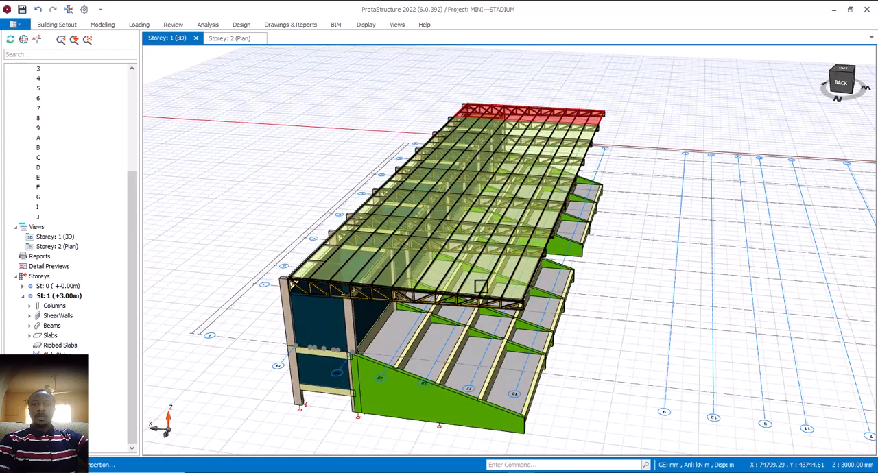
{"action": "mouse_move", "coordinate": [588, 315]}
{"action": "middle_mouse_down"}
{"action": "mouse_move", "coordinate": [574, 298]}
{"action": "mouse_move", "coordinate": [589, 304]}
{"action": "mouse_move", "coordinate": [576, 300]}
{"action": "mouse_move", "coordinate": [580, 306]}
{"action": "middle_mouse_up"}
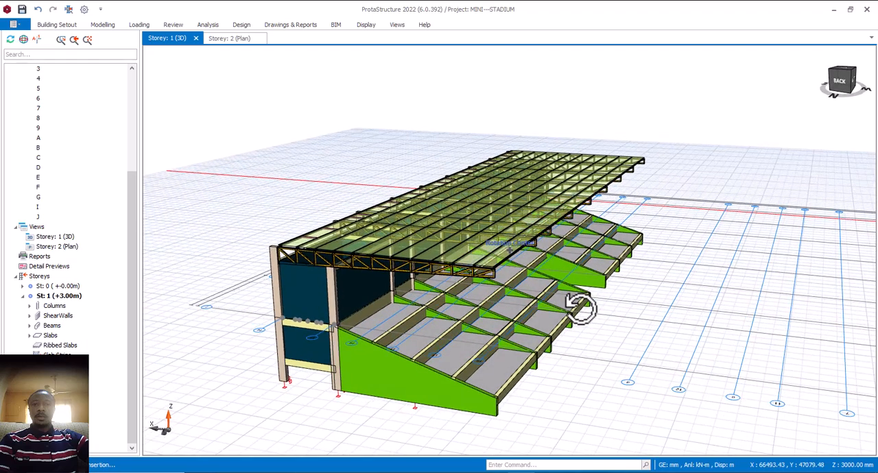
- Inspect the cladding, purlins and end truss along the roof's free edge up close and in side profile
{"action": "middle_click_drag", "start_coordinate": [580, 307], "coordinate": [582, 304]}
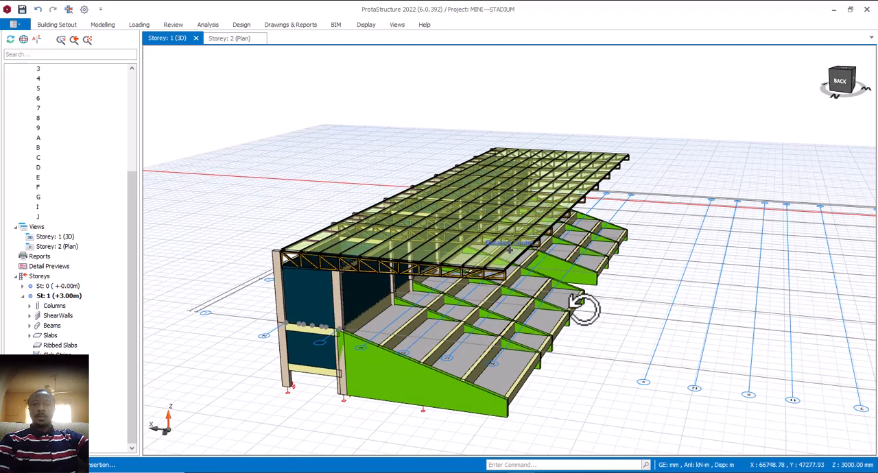
{"action": "scroll", "coordinate": [500, 261], "scroll_direction": "up", "scroll_amount": 5}
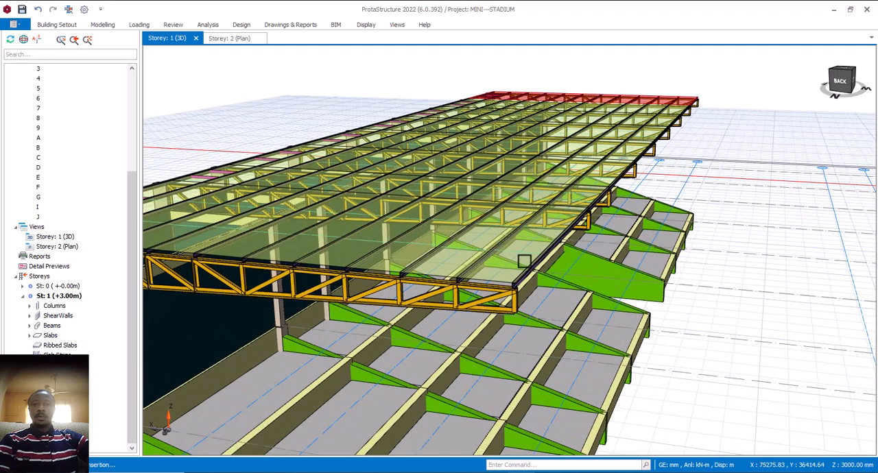
{"action": "middle_click_drag", "start_coordinate": [504, 255], "coordinate": [504, 255]}
{"action": "scroll", "coordinate": [505, 256], "scroll_direction": "down", "scroll_amount": 5}
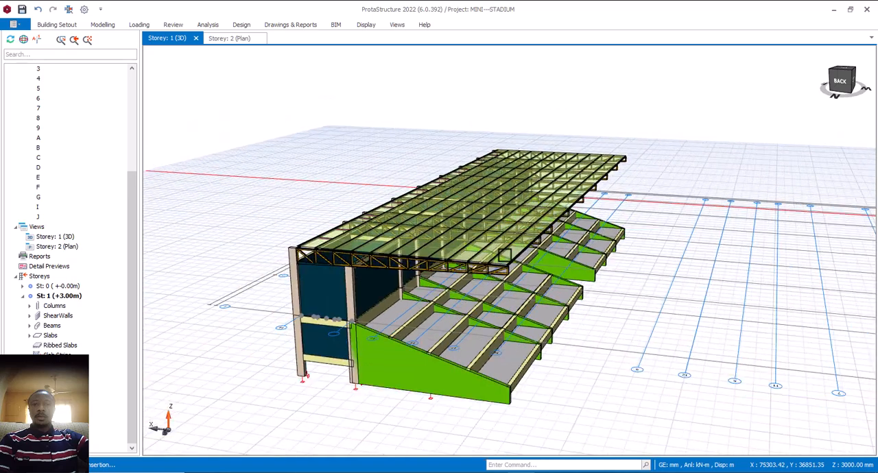
{"action": "scroll", "coordinate": [505, 255], "scroll_direction": "up", "scroll_amount": 5}
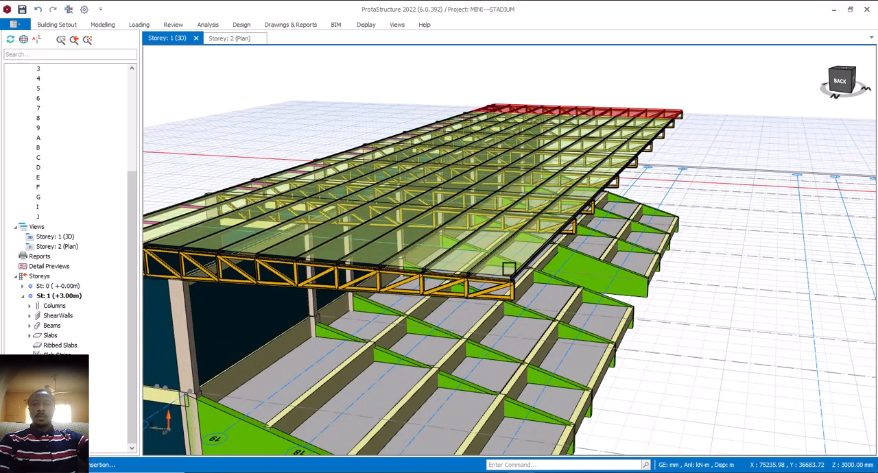
{"action": "scroll", "coordinate": [504, 255], "scroll_direction": "down", "scroll_amount": 5}
{"action": "middle_click_drag", "start_coordinate": [548, 322], "coordinate": [564, 310]}
{"action": "scroll", "coordinate": [532, 257], "scroll_direction": "up", "scroll_amount": 2}
{"action": "scroll", "coordinate": [532, 257], "scroll_direction": "up", "scroll_amount": 3}
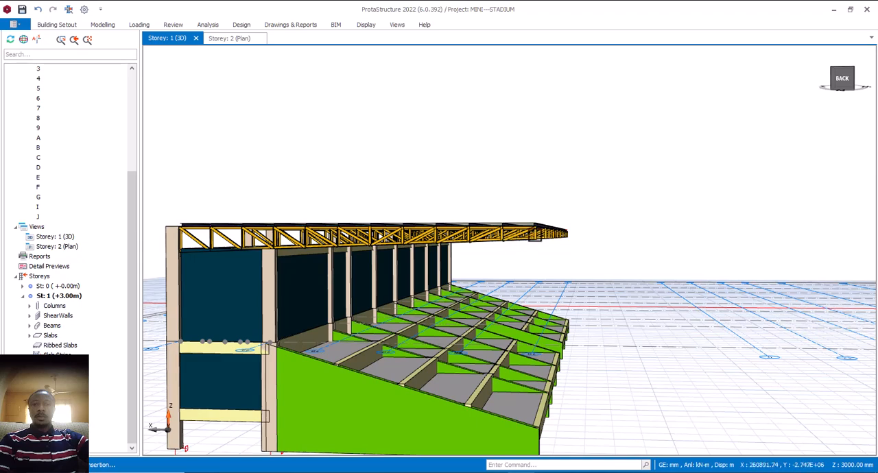
{"action": "left_click", "coordinate": [411, 219]}
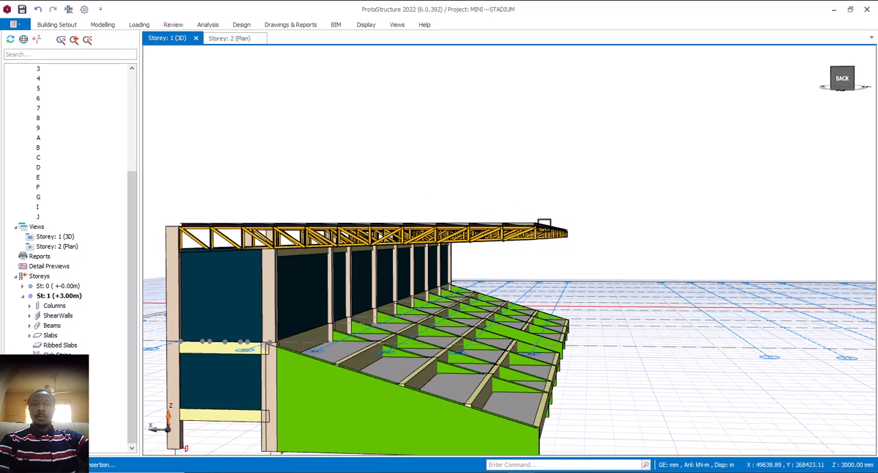
{"action": "middle_click_drag", "start_coordinate": [482, 223], "coordinate": [551, 241]}
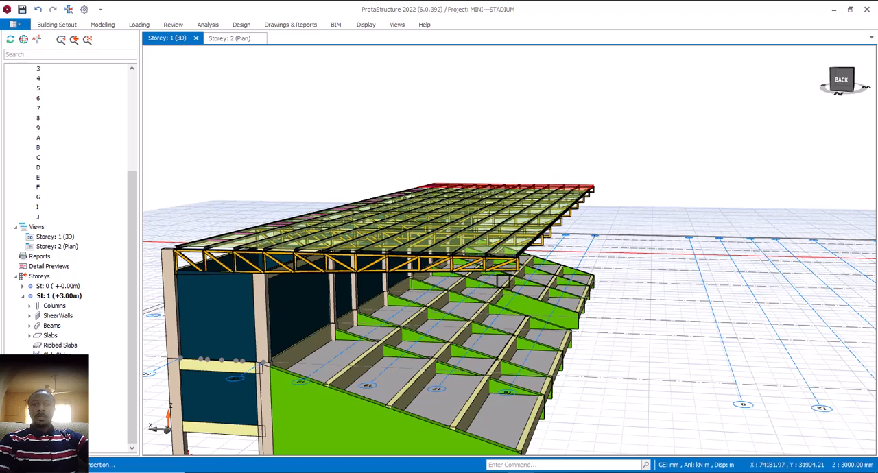
- Review the completed stadium's overall form in 3D, including the roof, rear columns and walls, and stepped seating
{"action": "scroll", "coordinate": [516, 284], "scroll_direction": "down", "scroll_amount": 5}
{"action": "middle_click_drag", "start_coordinate": [514, 287], "coordinate": [515, 289]}
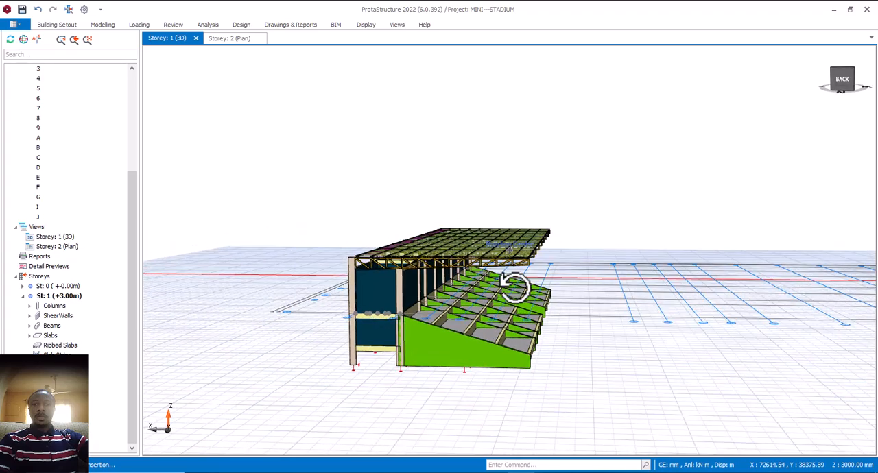
{"action": "middle_click_drag", "start_coordinate": [514, 286], "coordinate": [513, 277]}
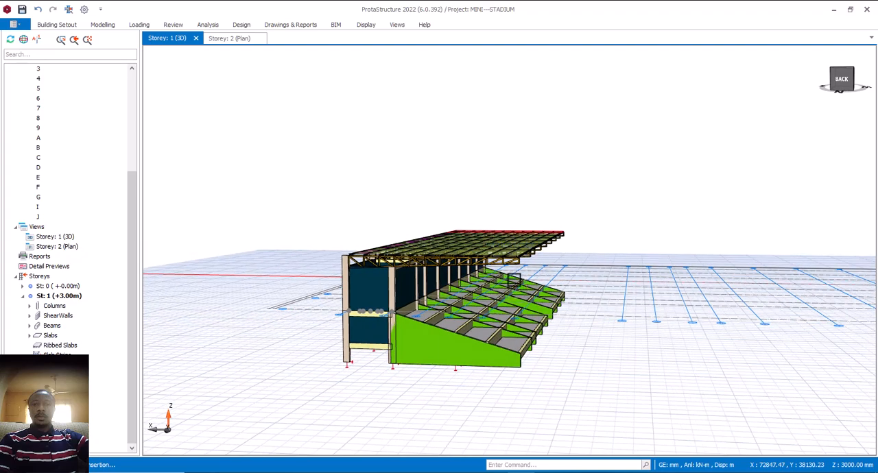
{"action": "scroll", "coordinate": [516, 273], "scroll_direction": "up", "scroll_amount": 3}
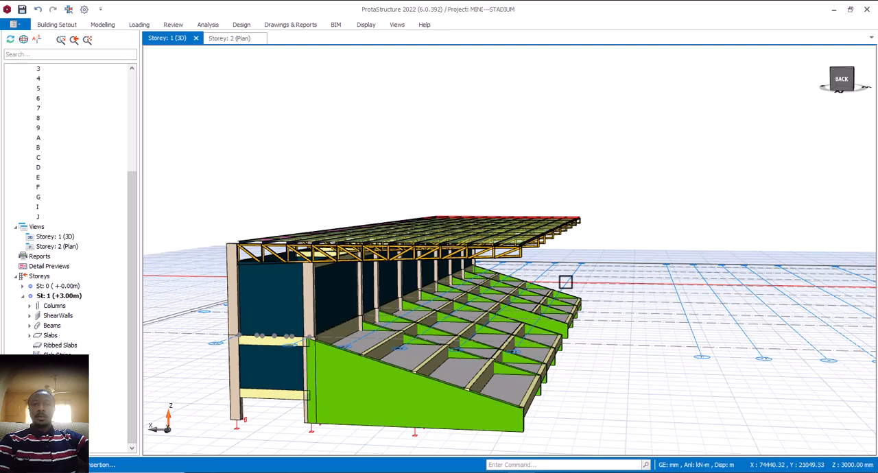
{"action": "scroll", "coordinate": [532, 287], "scroll_direction": "down", "scroll_amount": 2}
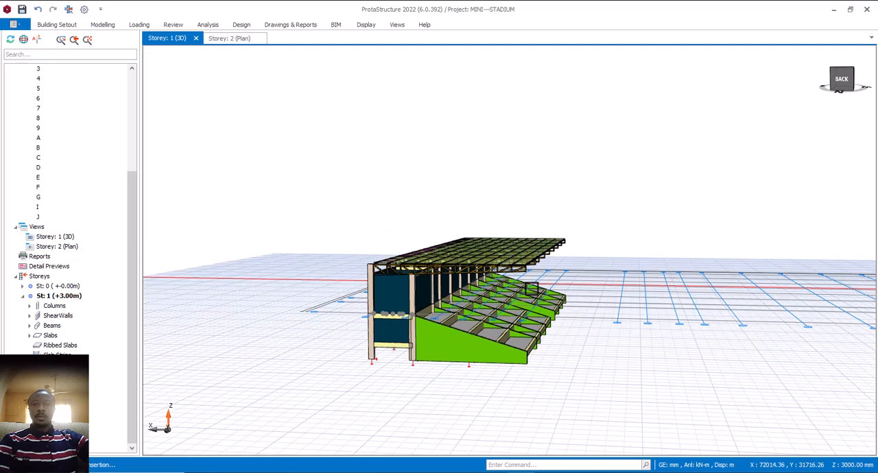
{"action": "middle_click_drag", "start_coordinate": [580, 326], "coordinate": [558, 330]}
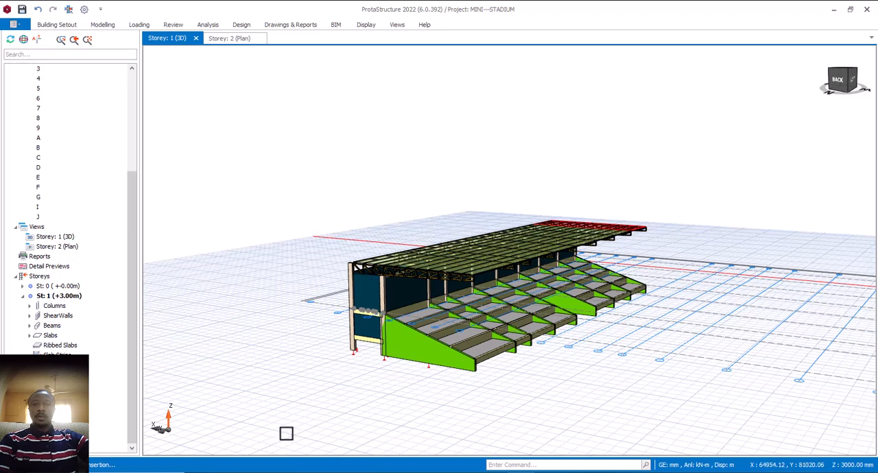
{"action": "middle_click_drag", "start_coordinate": [341, 414], "coordinate": [360, 417]}
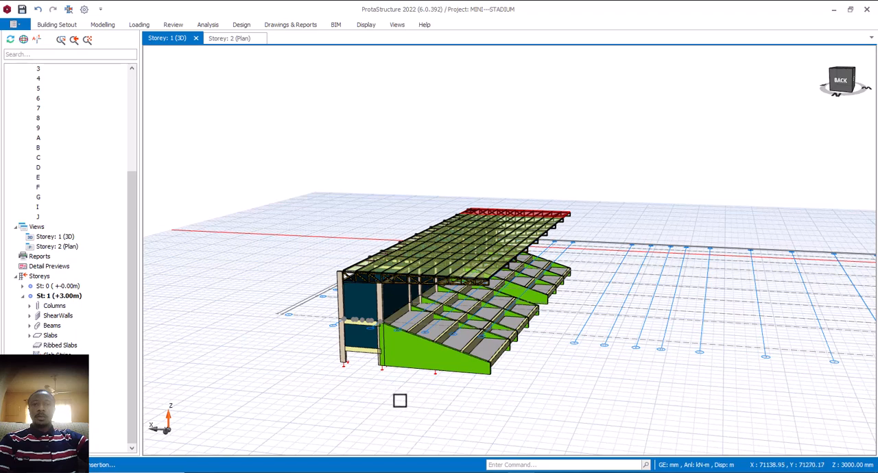
{"action": "middle_click_drag", "start_coordinate": [473, 404], "coordinate": [506, 403]}
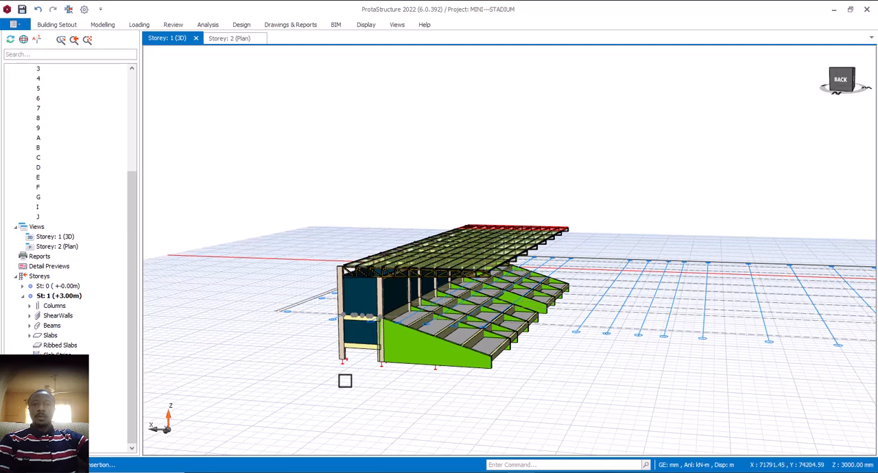
{"action": "mouse_move", "coordinate": [345, 381]}
{"action": "middle_mouse_down"}
{"action": "mouse_move", "coordinate": [400, 382]}
{"action": "mouse_move", "coordinate": [336, 383]}
{"action": "middle_mouse_up"}
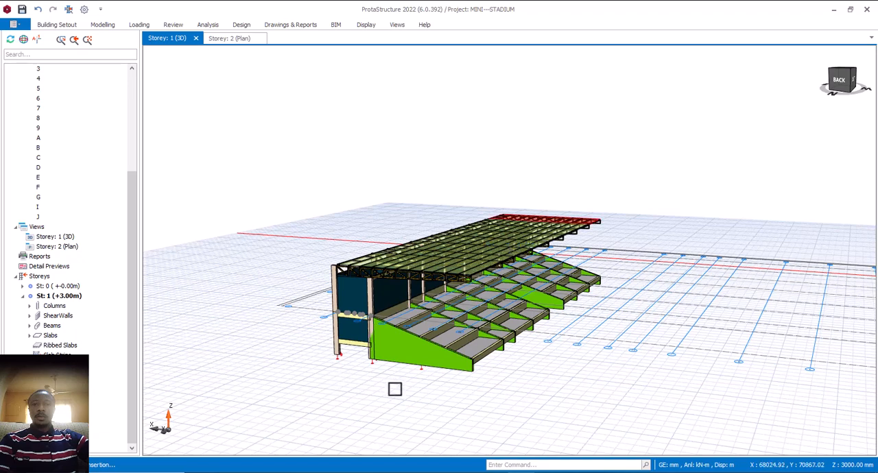